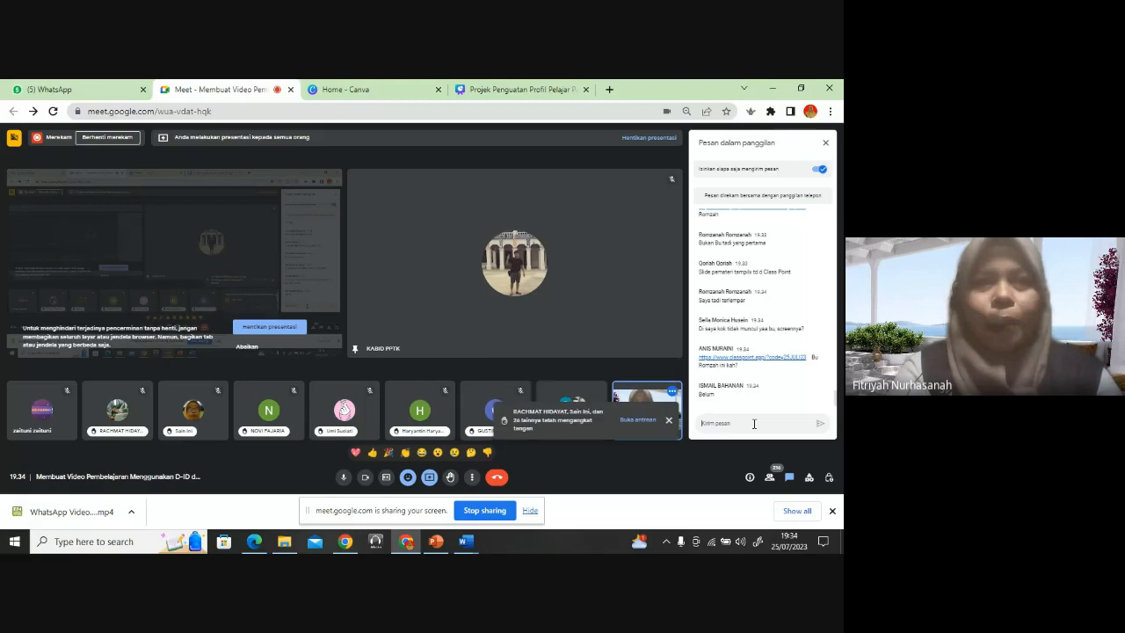
pyautogui.hotkey('ctrl', 'v')
pyautogui.press('Return')
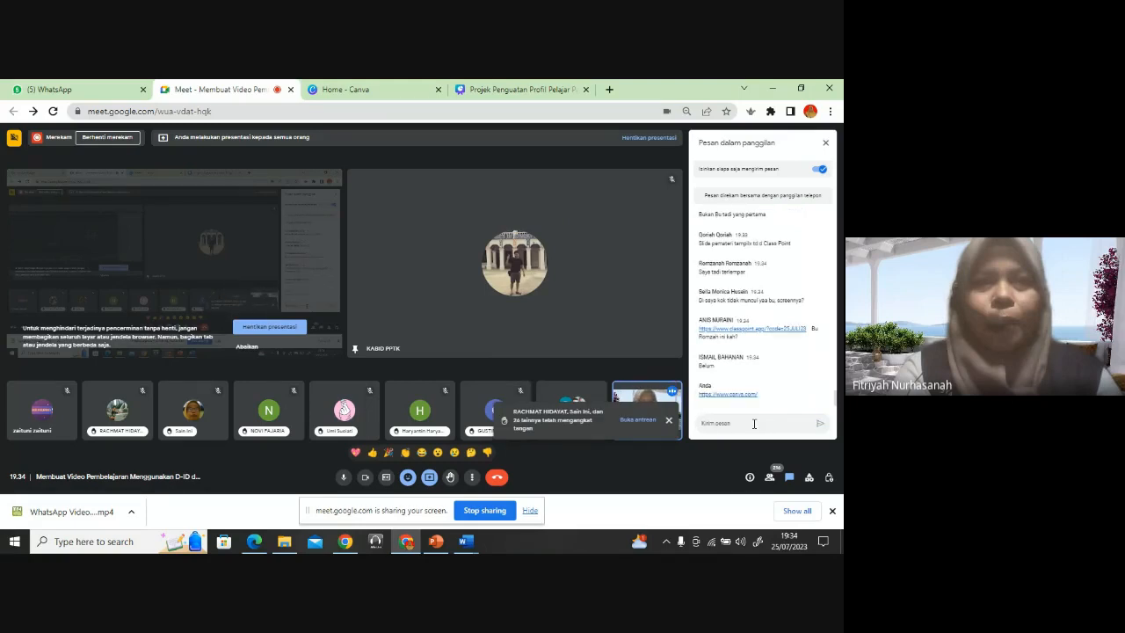
pyautogui.click(827, 146)
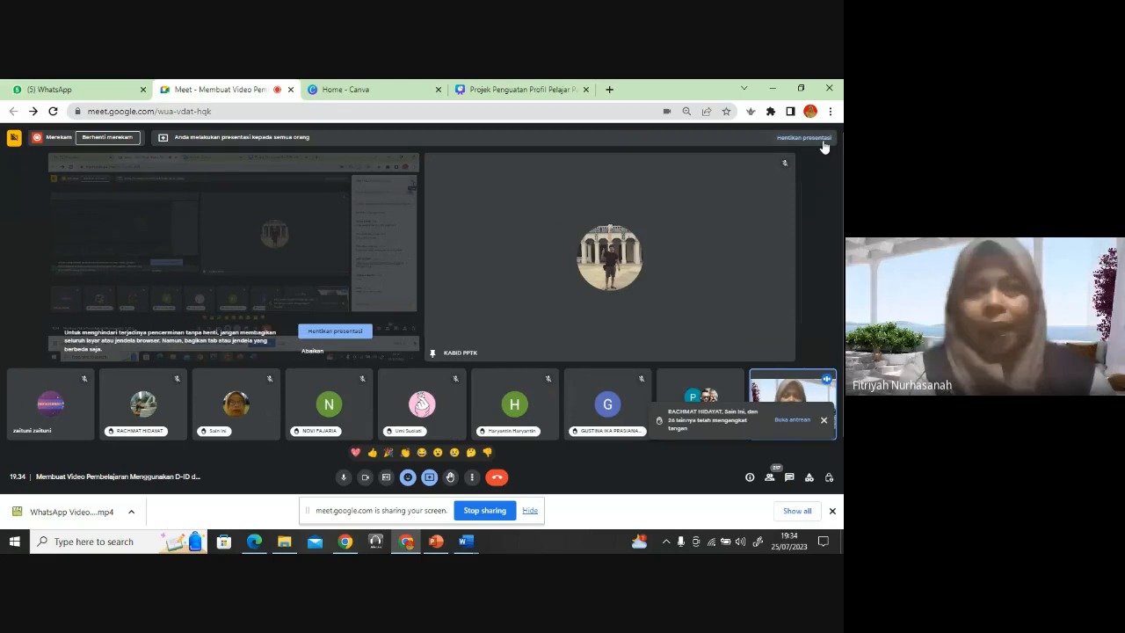
# Step: Switch to the Canva home page and create a blank Presentation (16:9) design
pyautogui.click(350, 88)
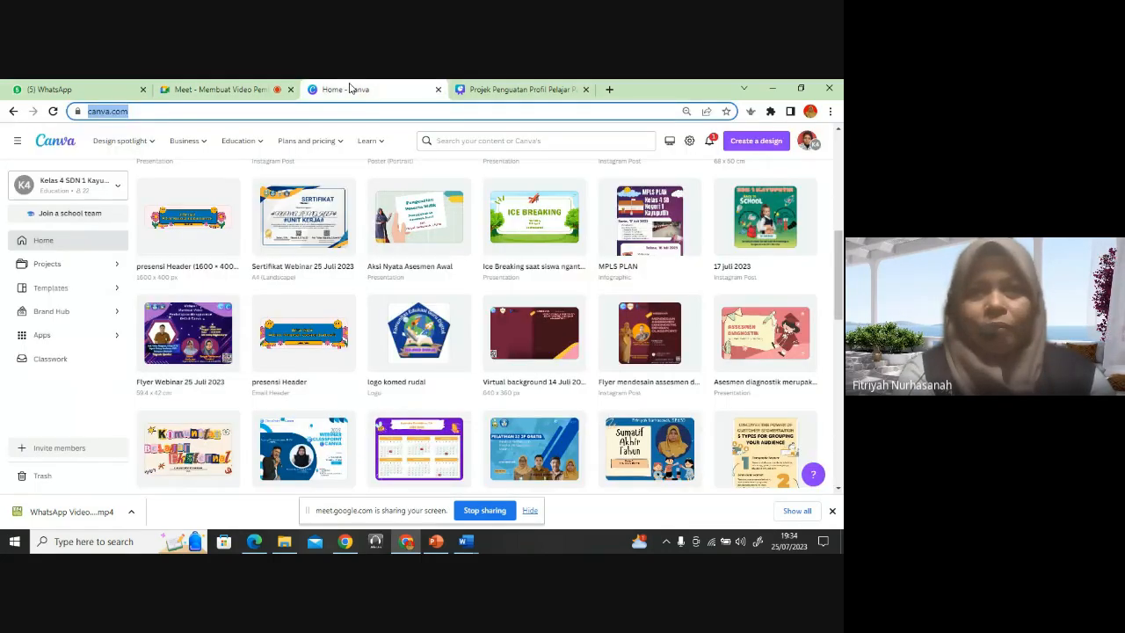
pyautogui.click(407, 112)
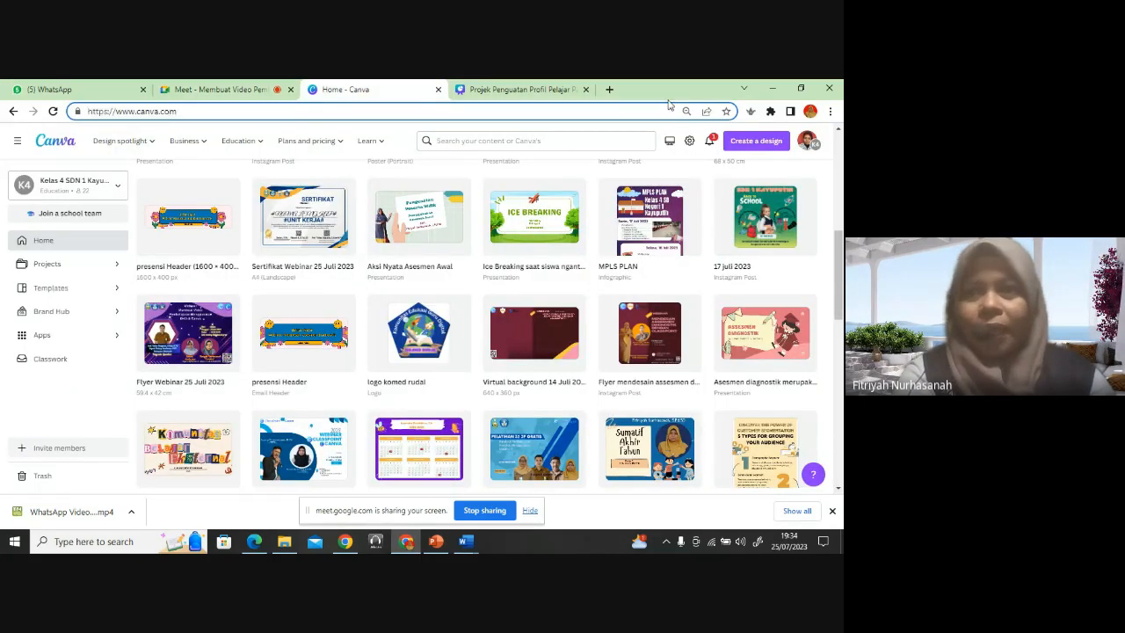
pyautogui.click(765, 146)
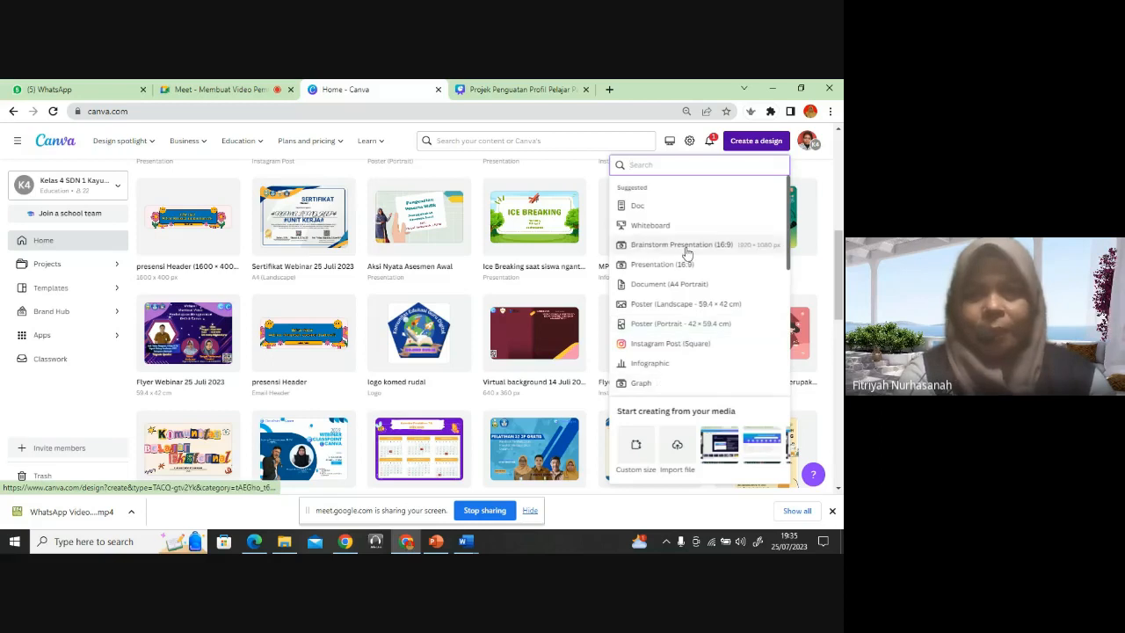
pyautogui.scroll(5, 474, 208)
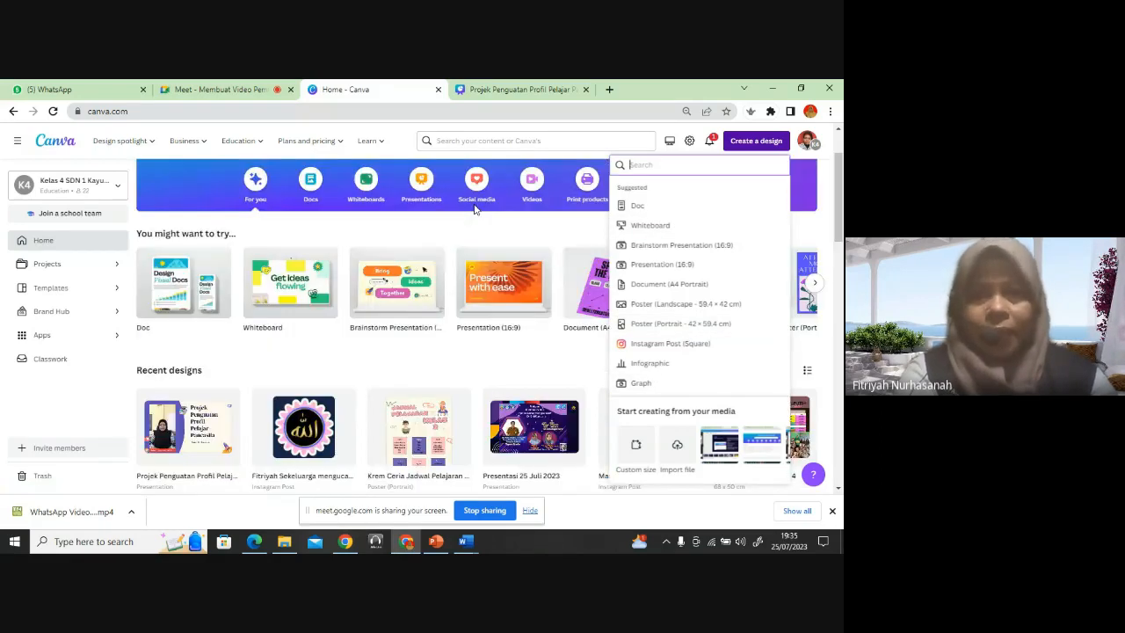
pyautogui.scroll(1, 475, 208)
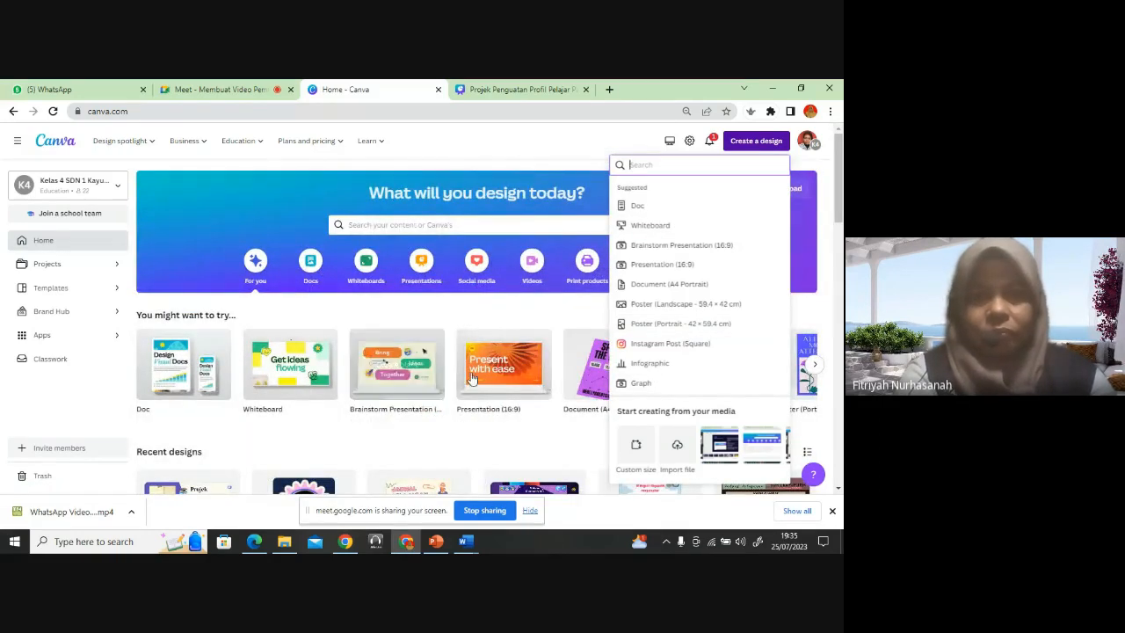
pyautogui.moveTo(508, 373)
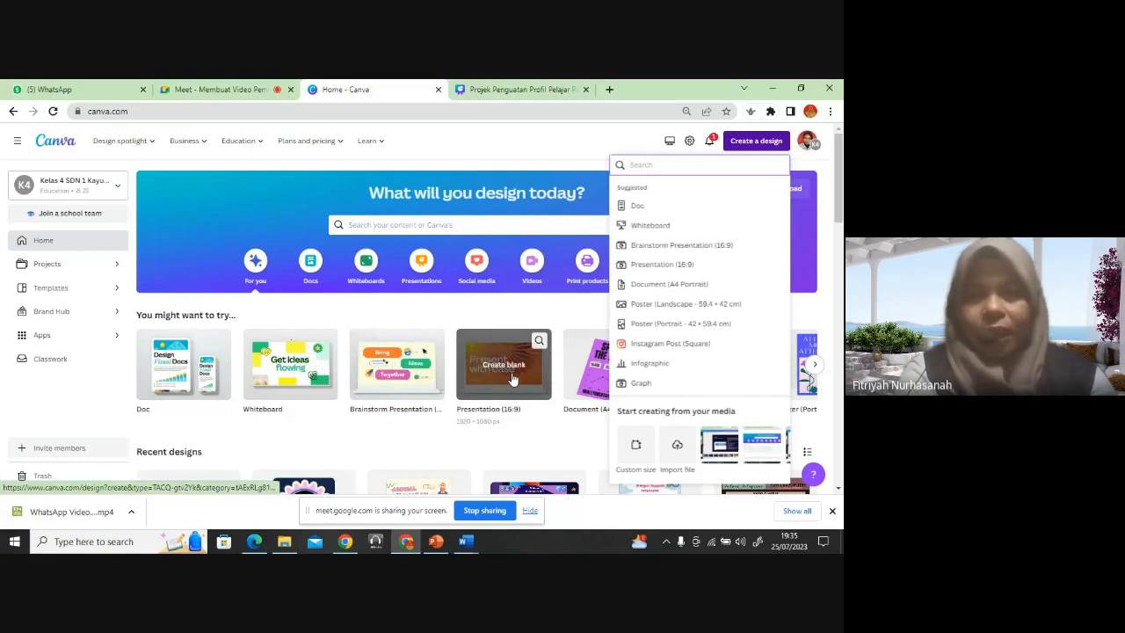
pyautogui.click(514, 378)
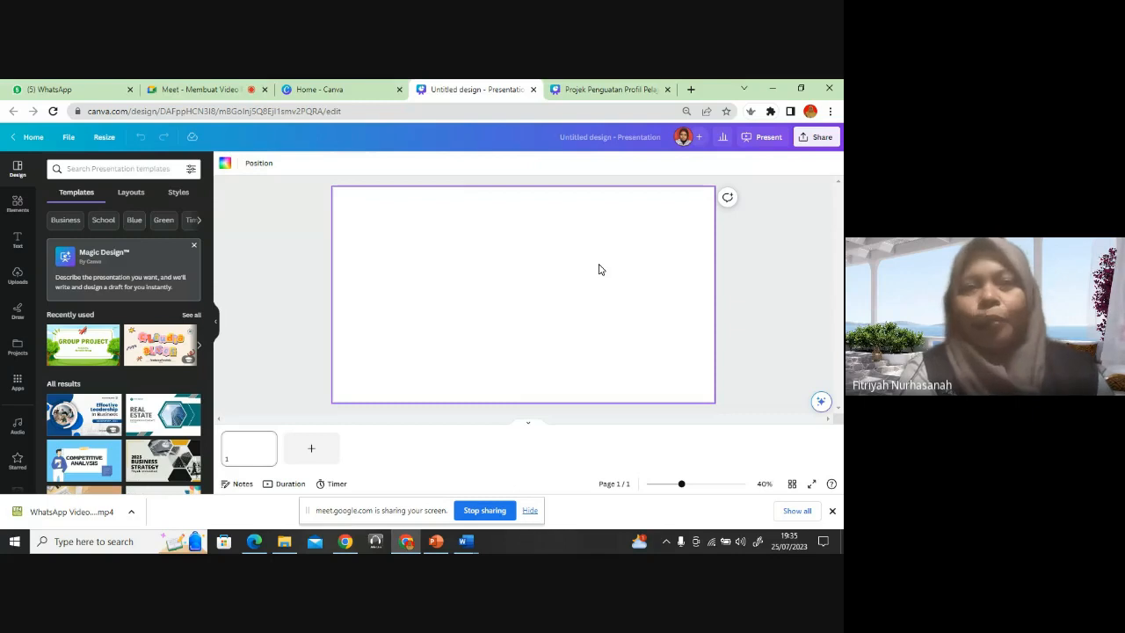
pyautogui.click(370, 92)
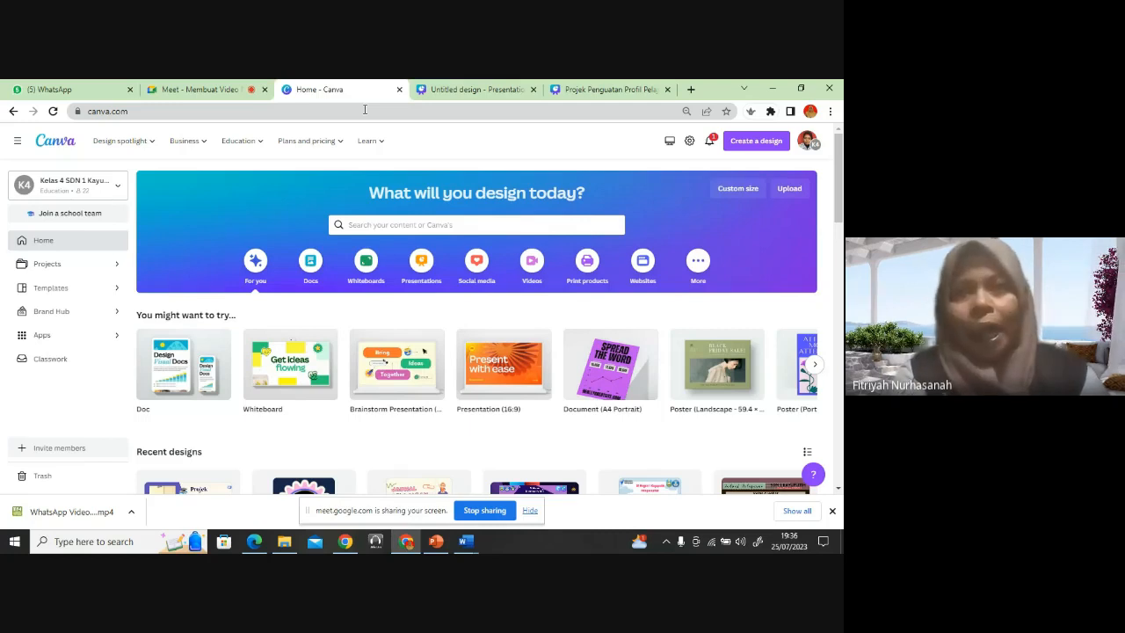
pyautogui.click(511, 91)
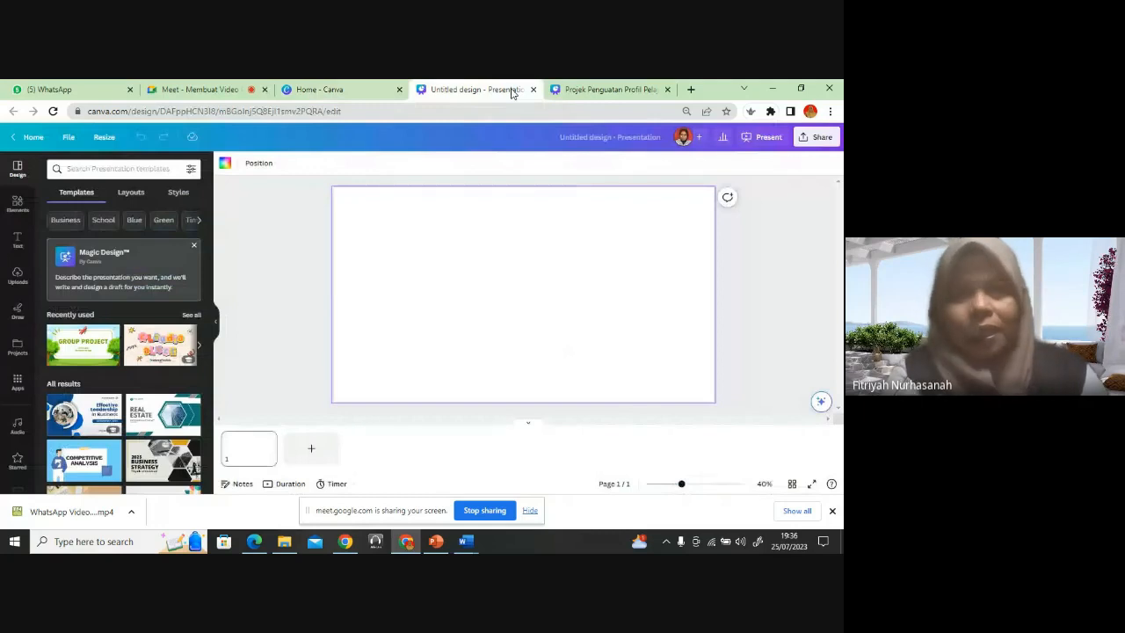
pyautogui.click(338, 90)
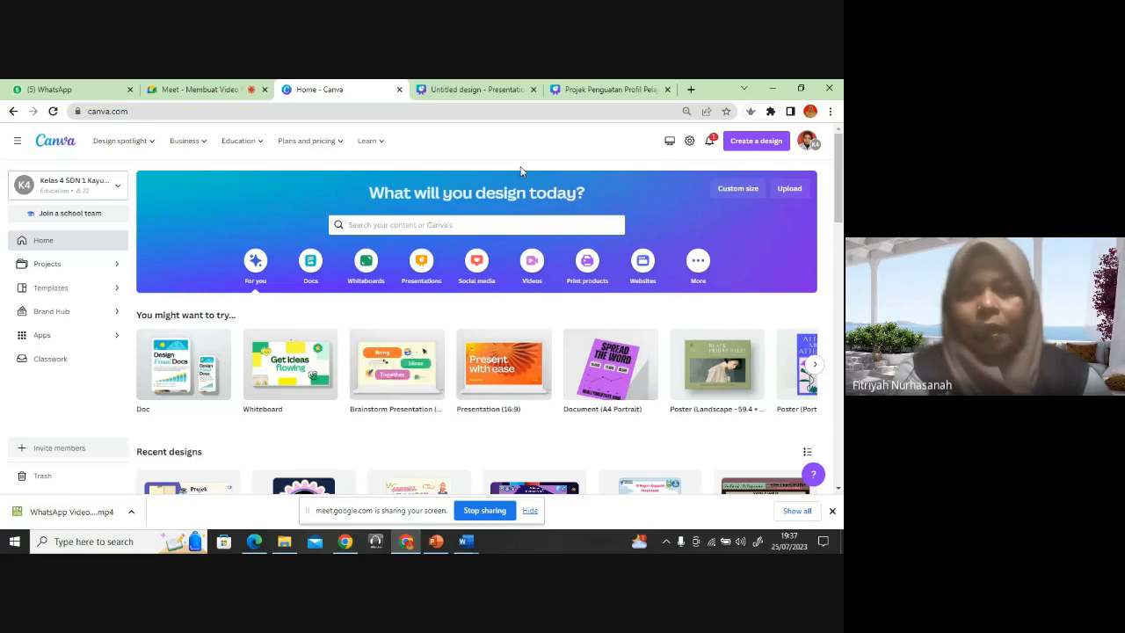
pyautogui.click(487, 92)
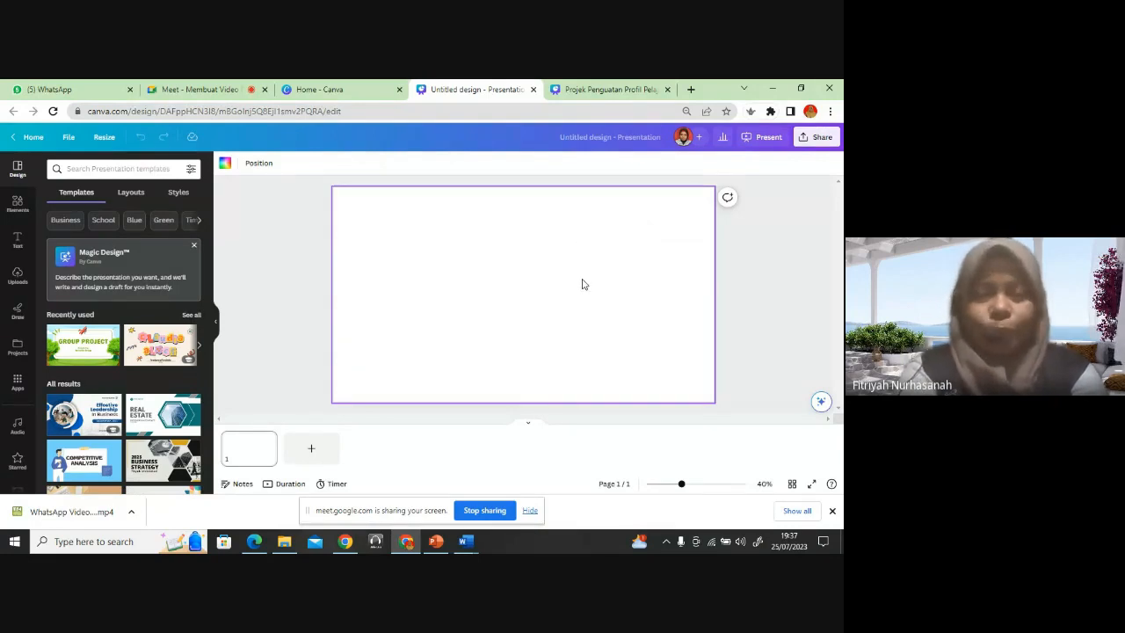
# Step: Set the blank page's background to the default yellow-to-orange gradient
pyautogui.click(224, 165)
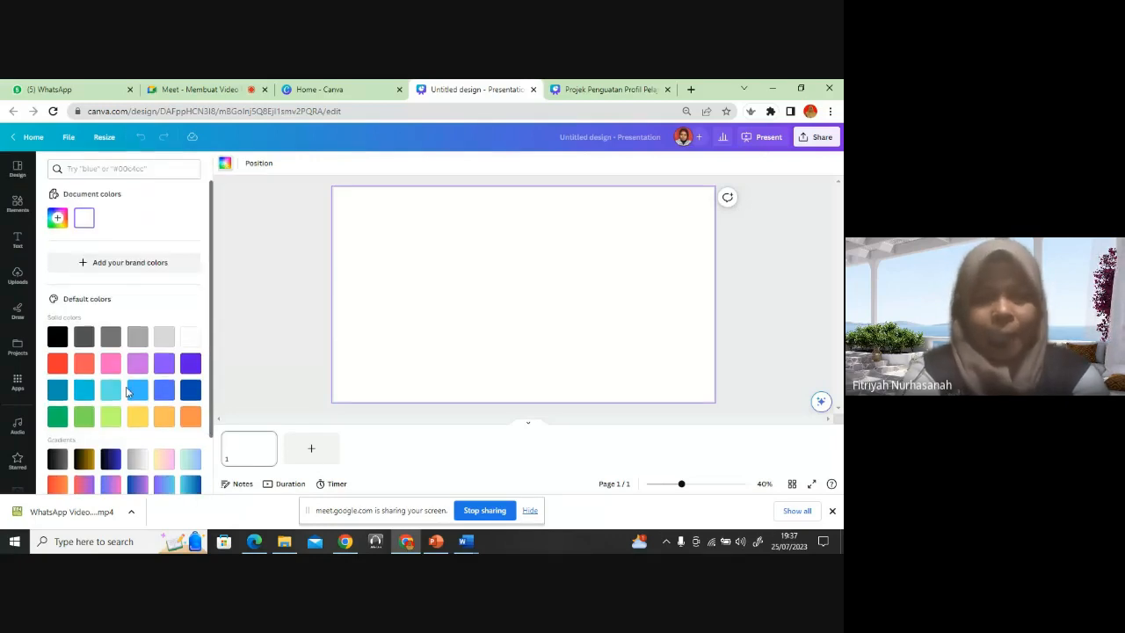
pyautogui.scroll(-2, 131, 389)
pyautogui.click(138, 447)
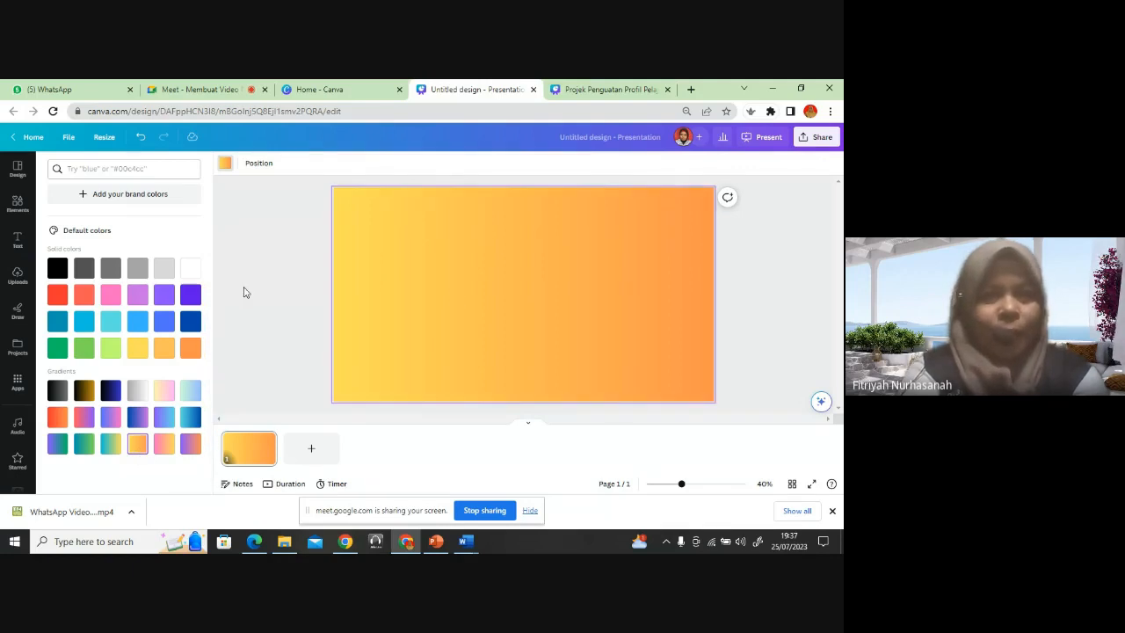
pyautogui.scroll(2, 160, 299)
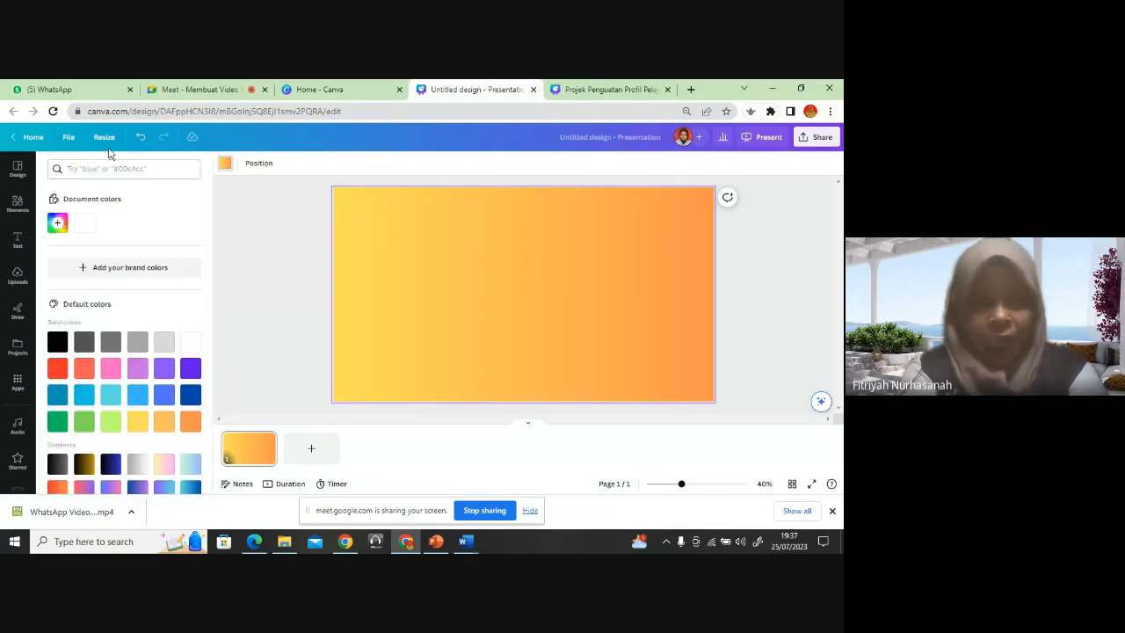
# Step: Add a rounded square shape to the page and fill it with the dark purple default solid color
pyautogui.click(17, 212)
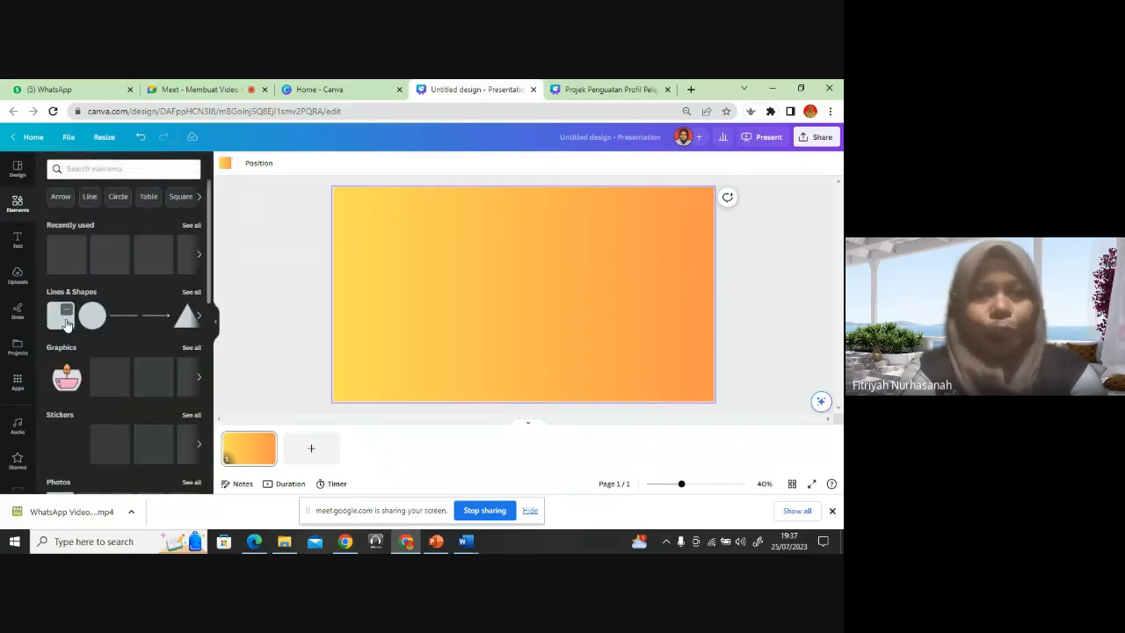
pyautogui.click(66, 325)
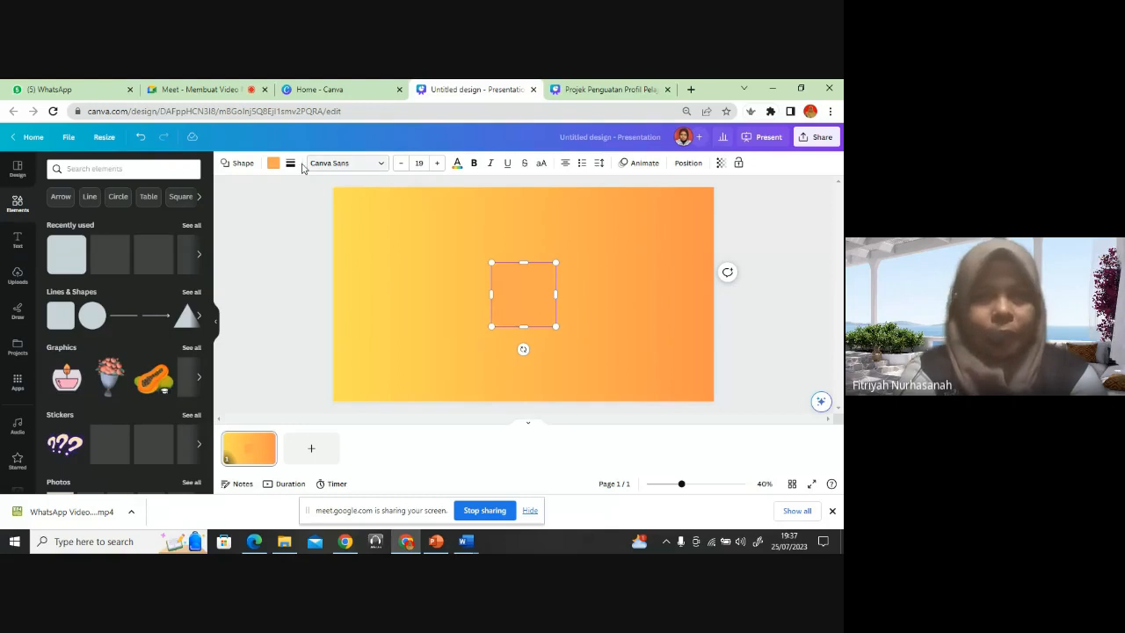
pyautogui.click(274, 163)
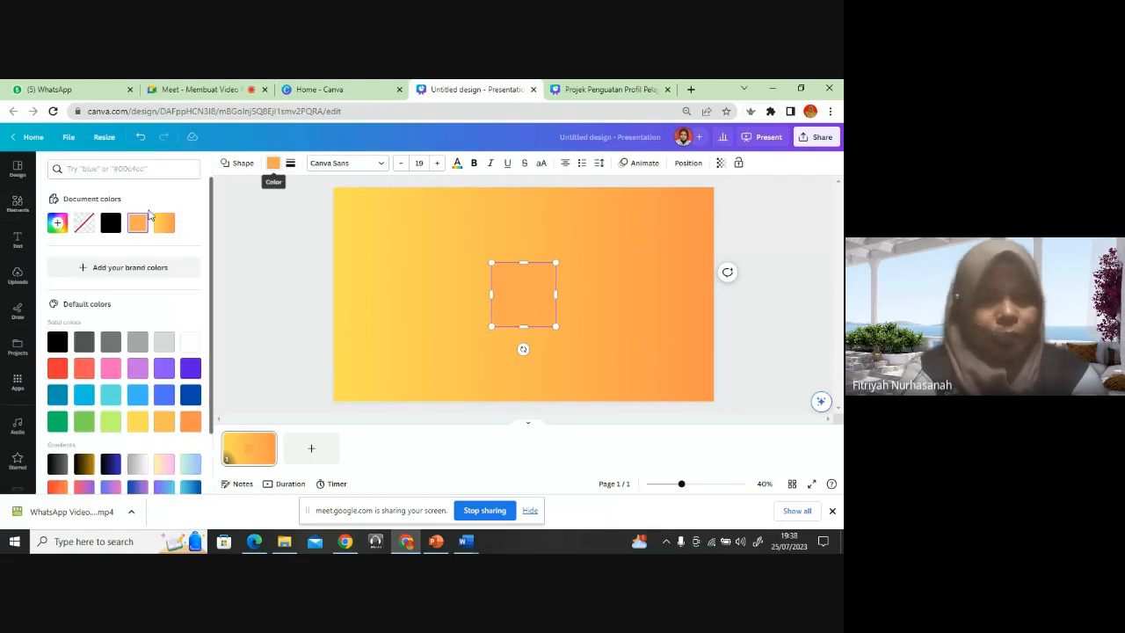
pyautogui.click(191, 368)
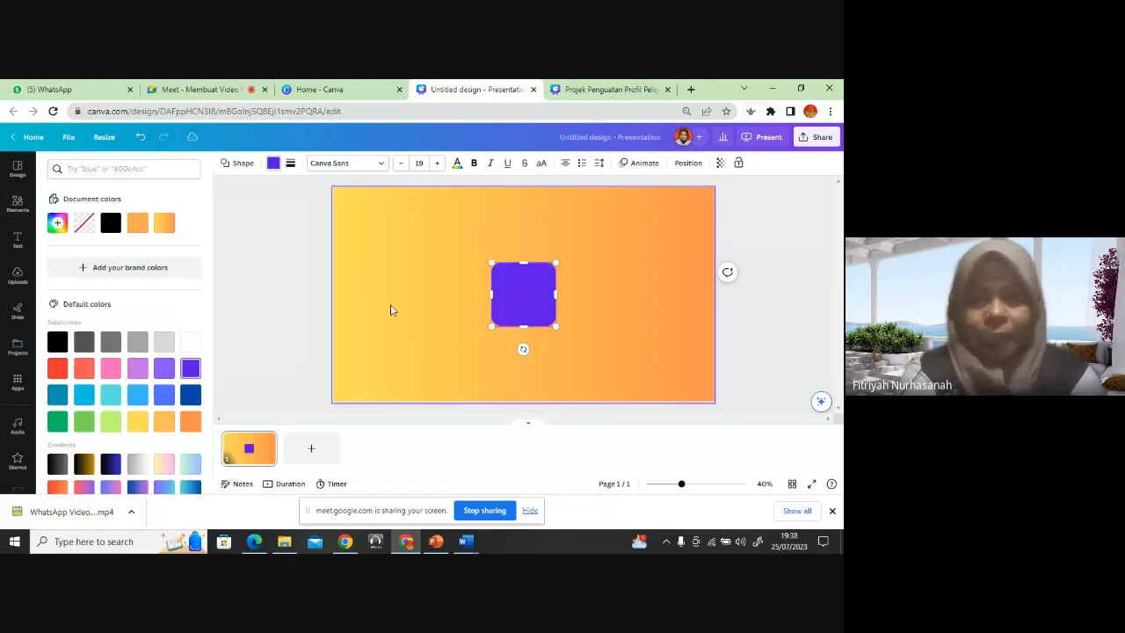
# Step: Stretch the purple shape into a wide, flat banner and place it near the upper edge of the page
pyautogui.moveTo(491, 295); pyautogui.dragTo(372, 296)
pyautogui.click(524, 335)
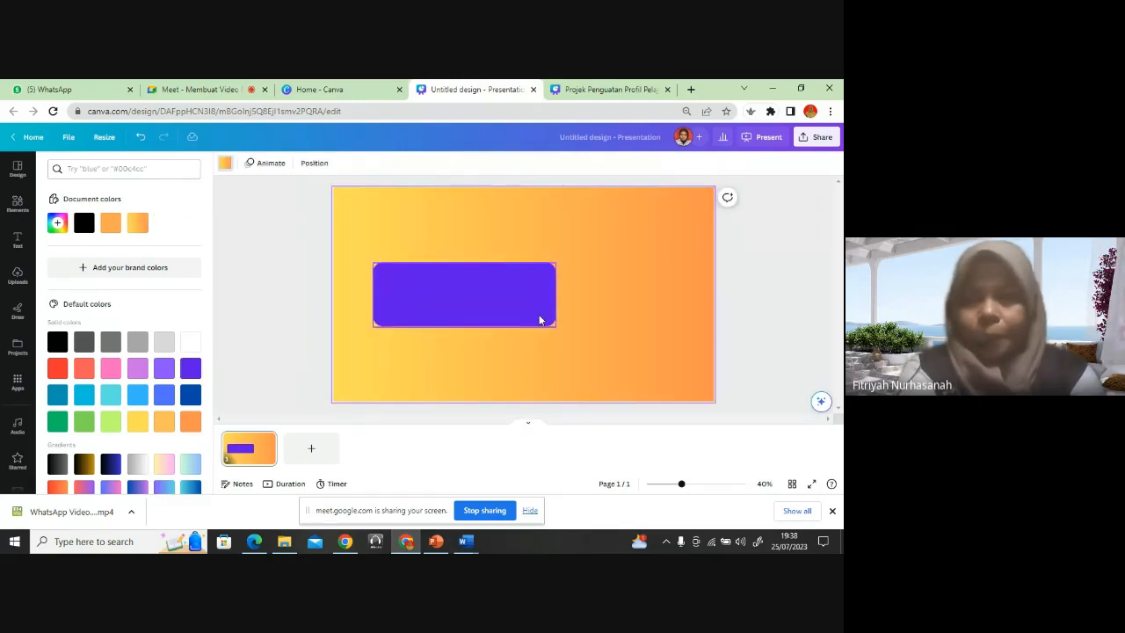
pyautogui.click(540, 320)
pyautogui.moveTo(556, 326); pyautogui.dragTo(525, 210)
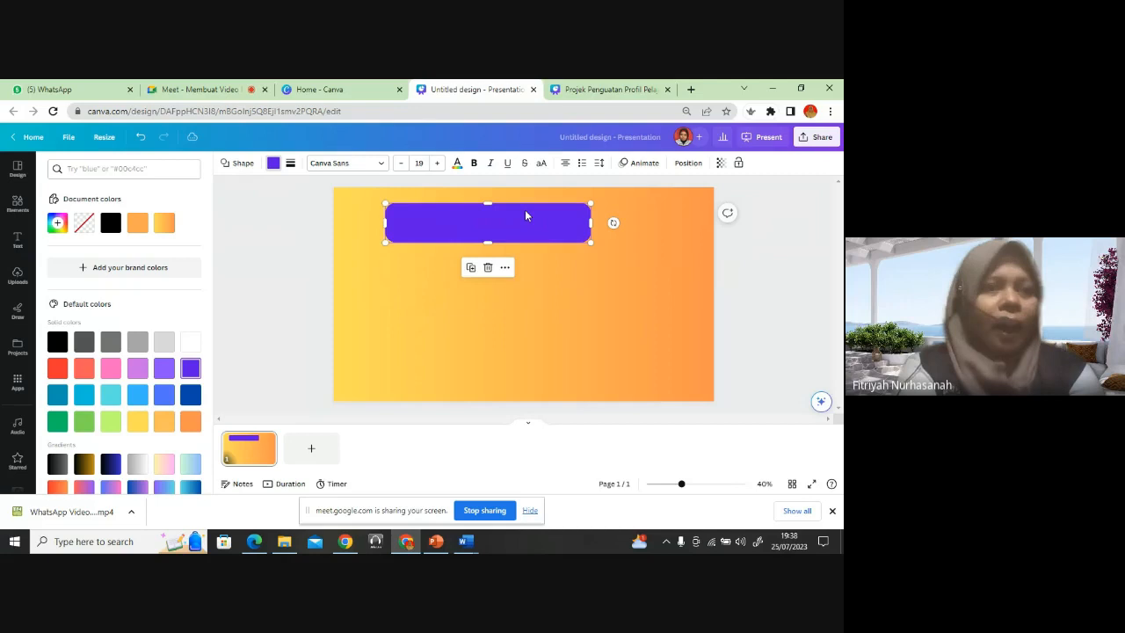
# Step: Add a heading with the text "Panca Indera" and place it on the purple banner
pyautogui.click(16, 246)
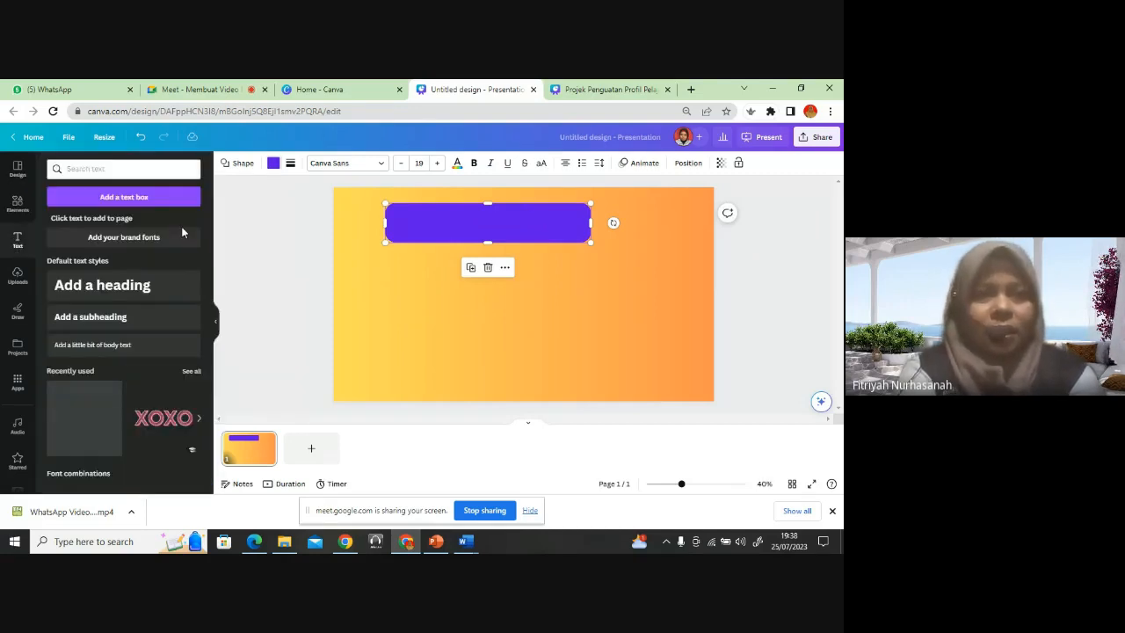
pyautogui.click(151, 288)
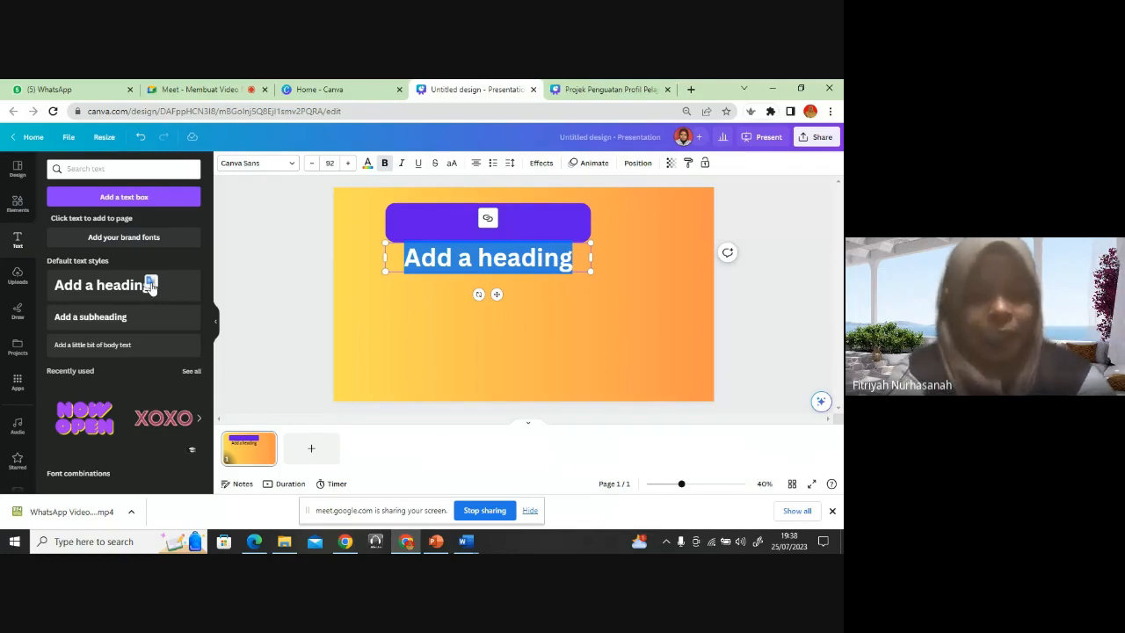
pyautogui.write('Pan')
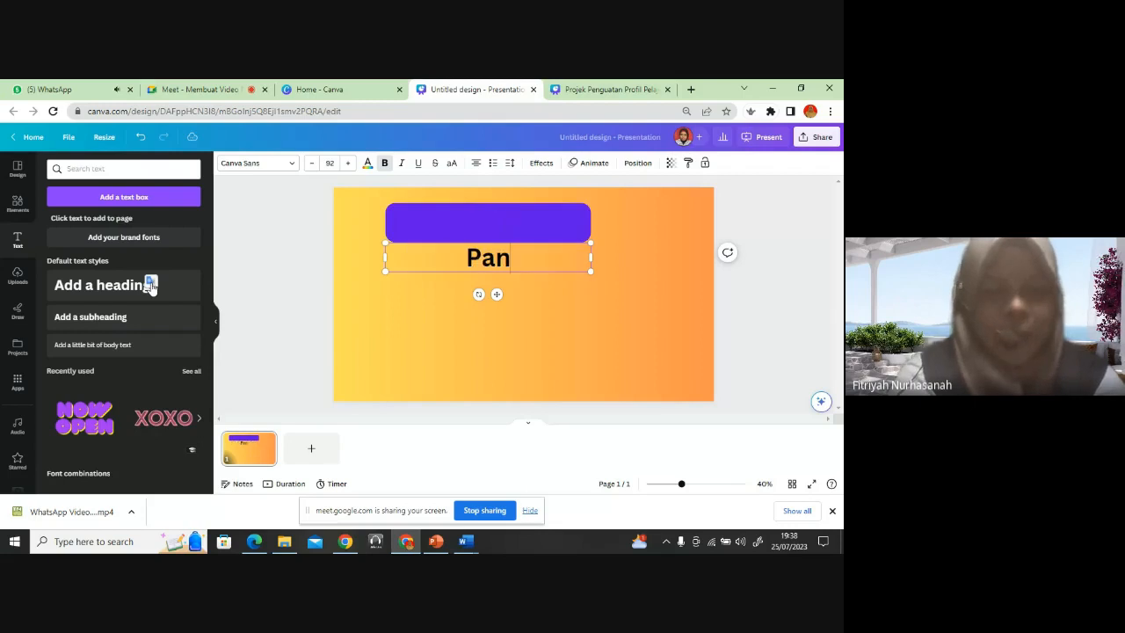
pyautogui.write('ca Indera')
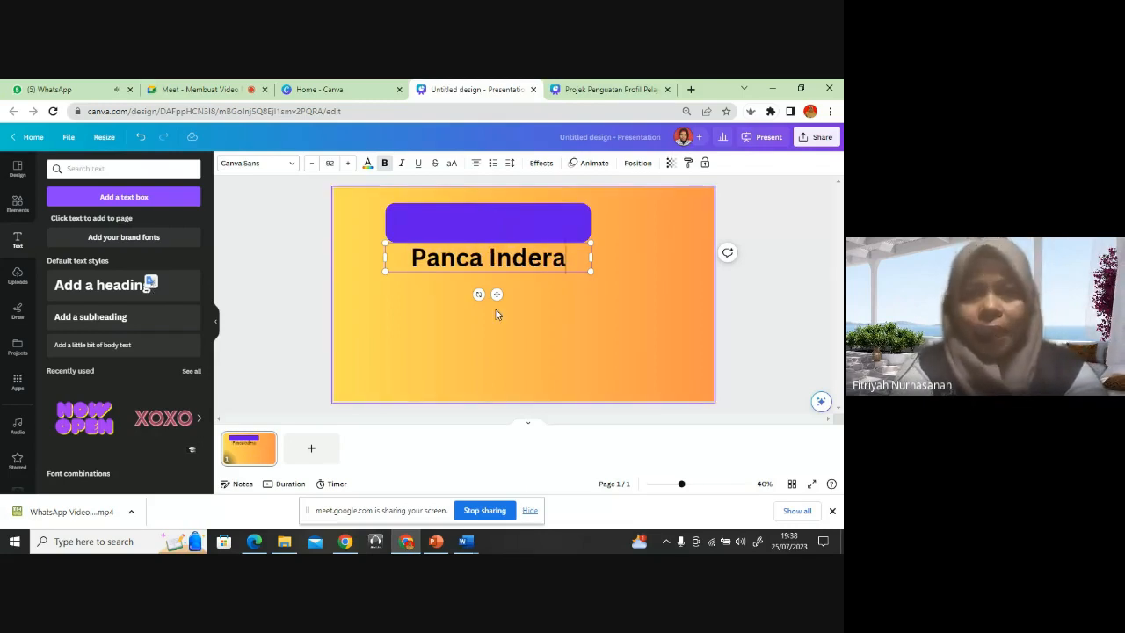
pyautogui.moveTo(497, 294); pyautogui.dragTo(497, 263)
pyautogui.click(595, 310)
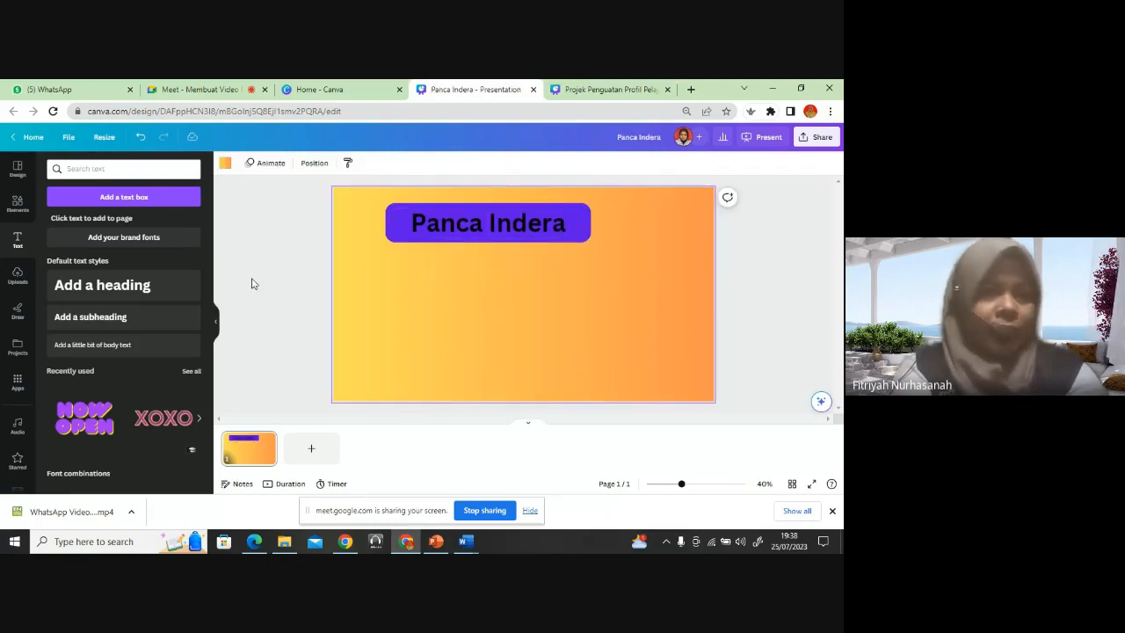
# Step: Search the elements for "mata" and insert the graphic of two black-and-white cartoon eyes
pyautogui.click(17, 203)
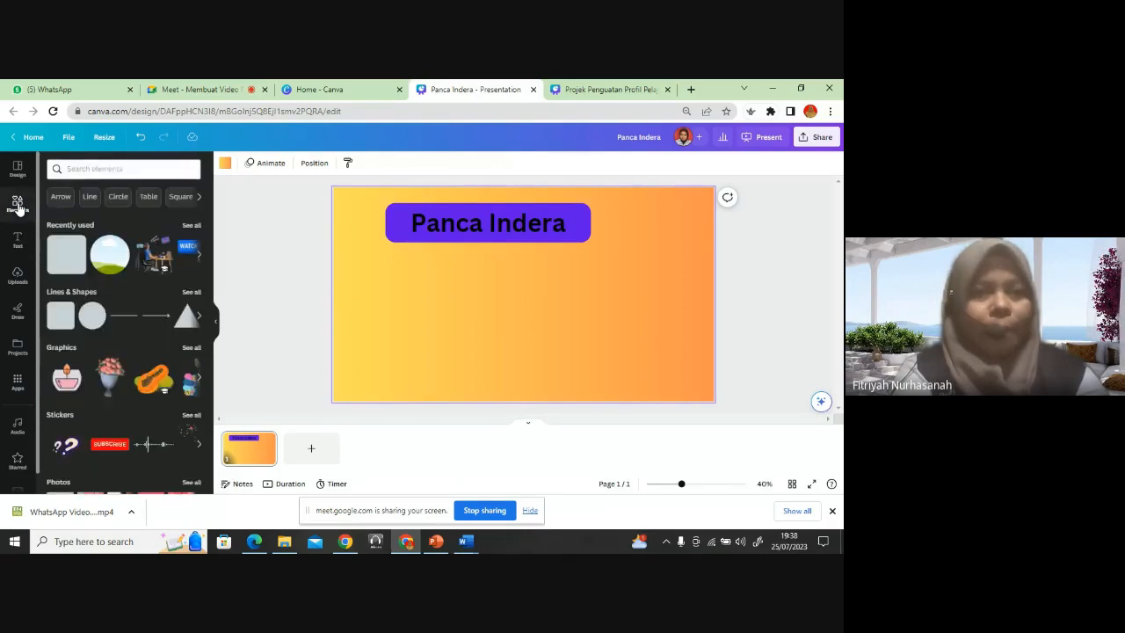
pyautogui.click(128, 168)
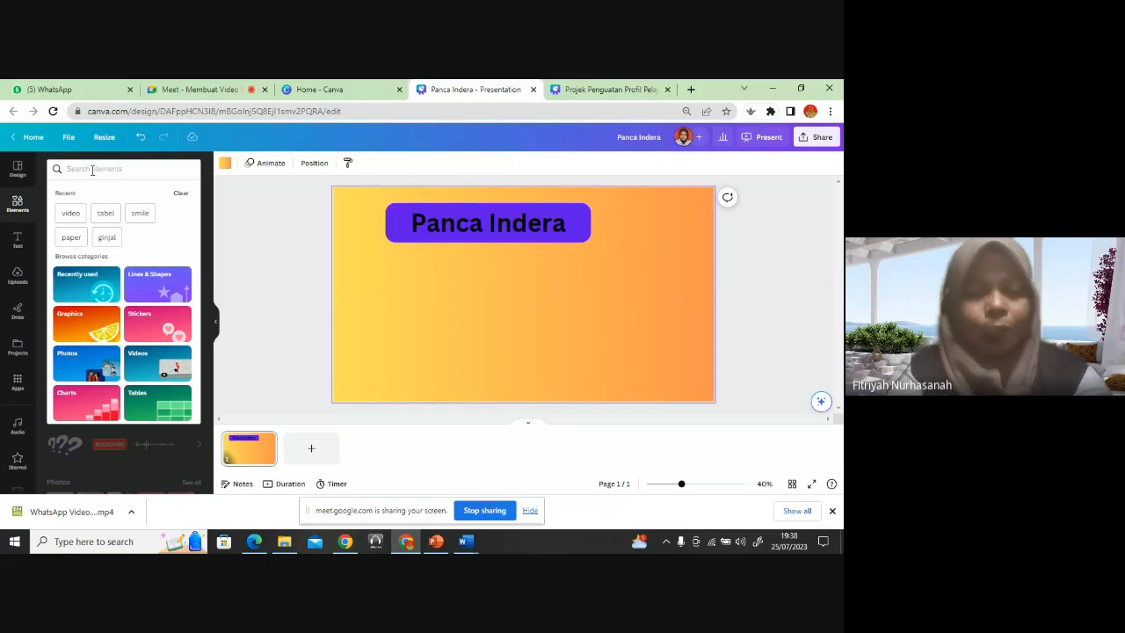
pyautogui.write('mata')
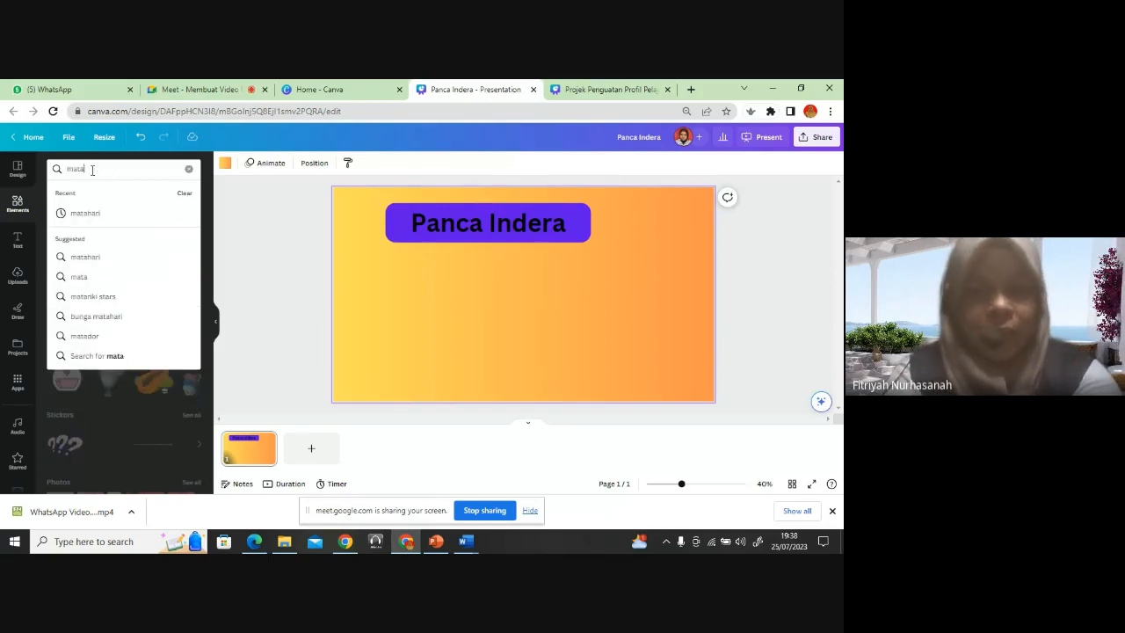
pyautogui.press('Return')
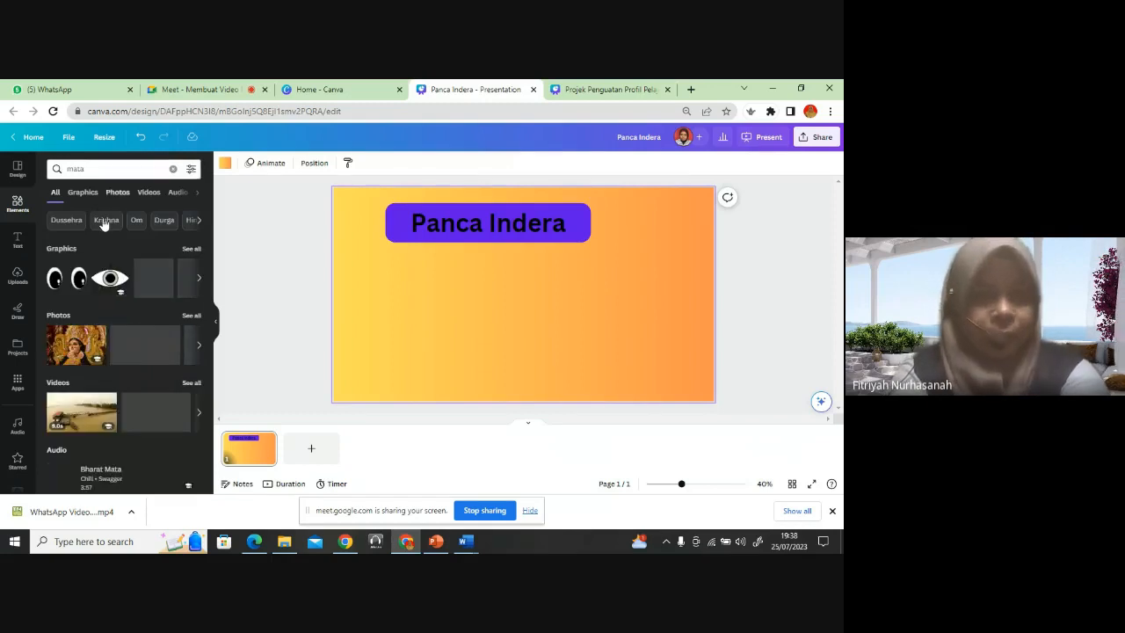
pyautogui.click(66, 278)
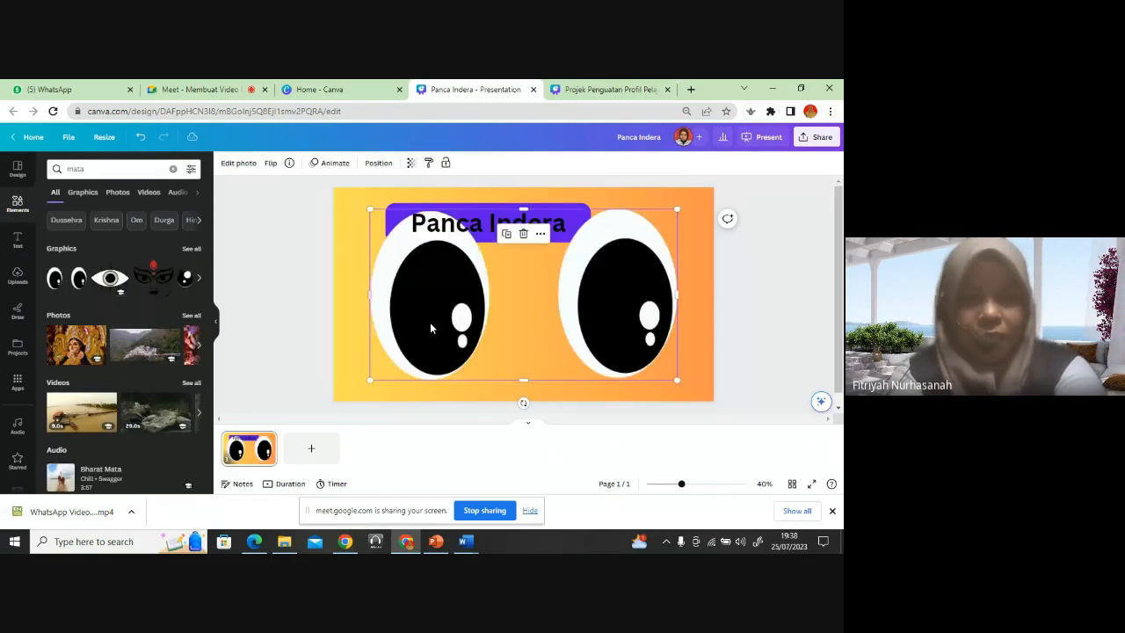
# Step: Shrink the eyes graphic to a small size and place it in the lower-left corner of the page
pyautogui.moveTo(678, 381); pyautogui.dragTo(535, 308)
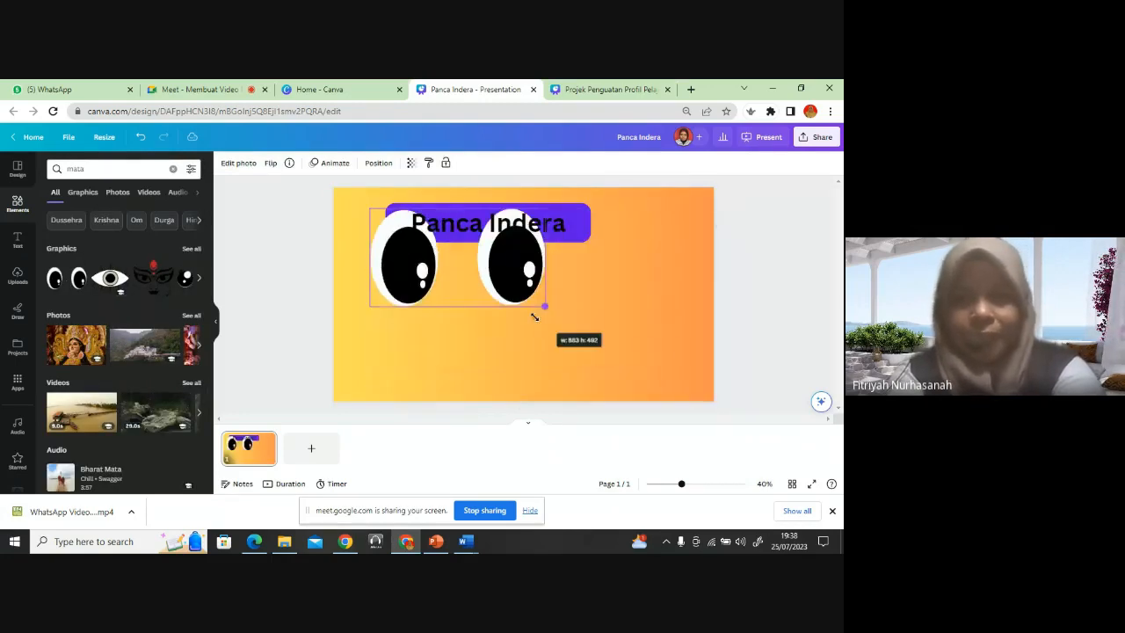
pyautogui.click(528, 316)
pyautogui.click(456, 317)
pyautogui.moveTo(455, 318); pyautogui.dragTo(448, 351)
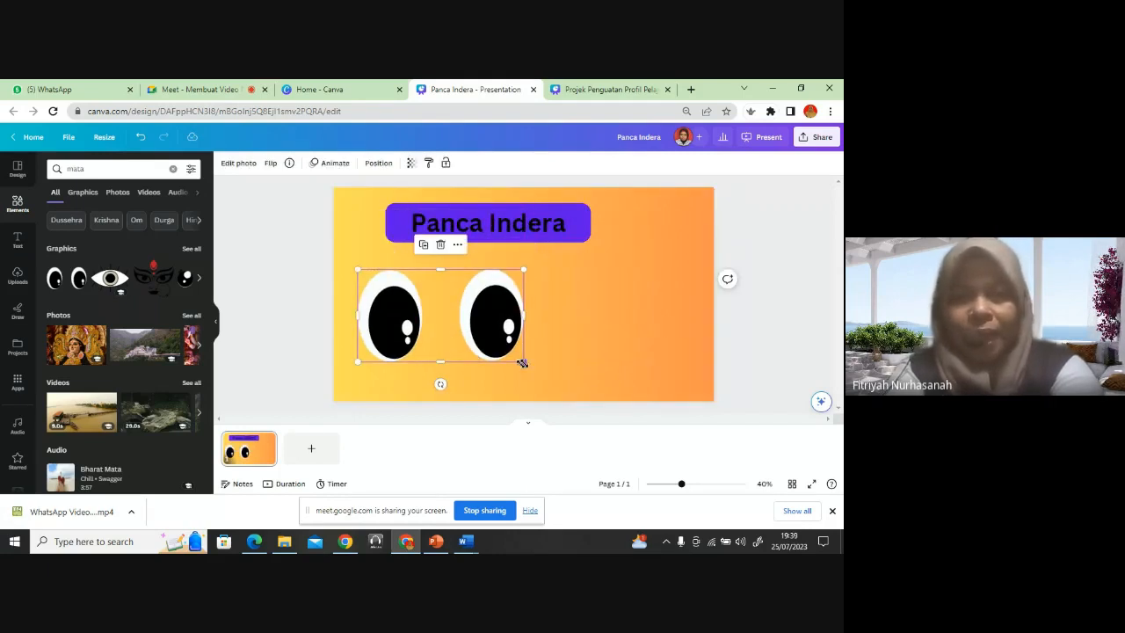
pyautogui.moveTo(524, 362); pyautogui.dragTo(407, 375)
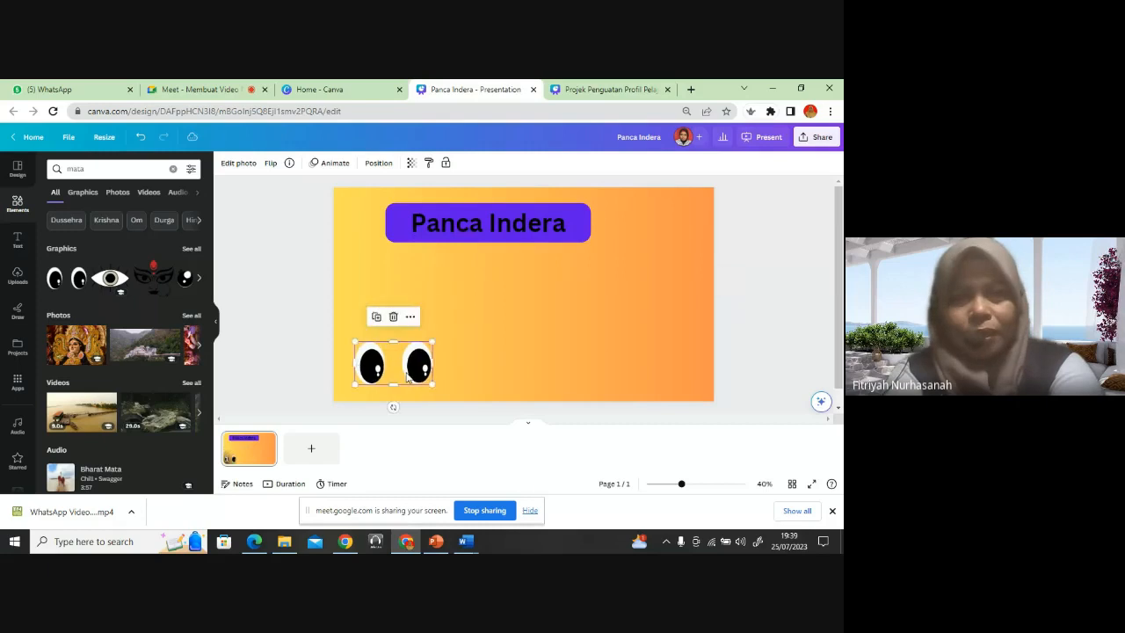
# Step: Replace the element search term with "telinga" and run the search
pyautogui.click(514, 377)
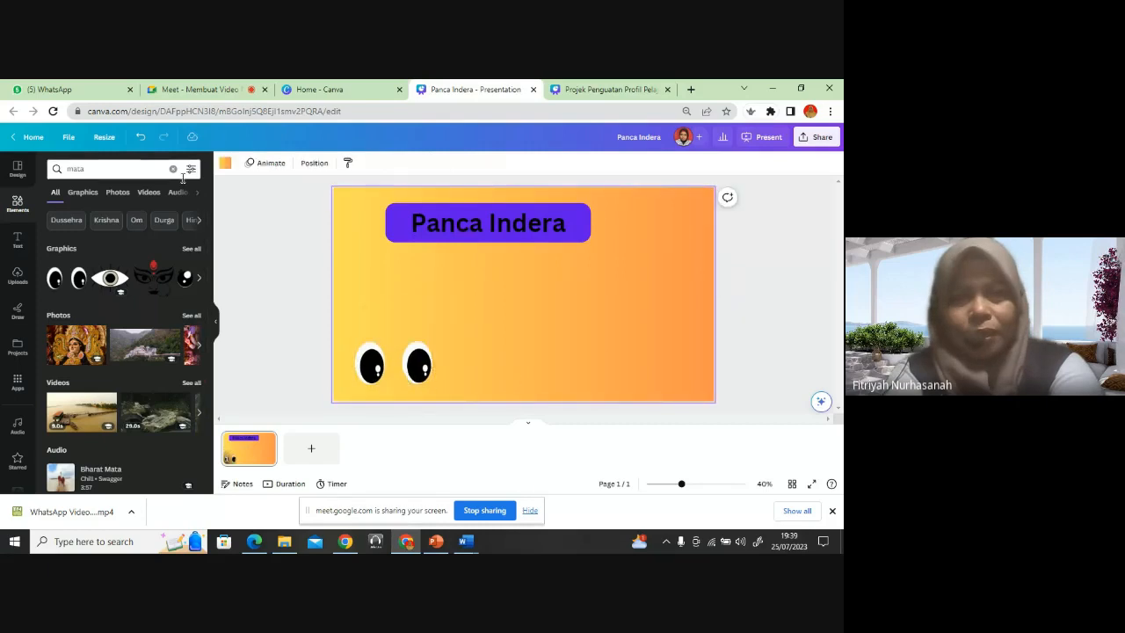
pyautogui.click(159, 169)
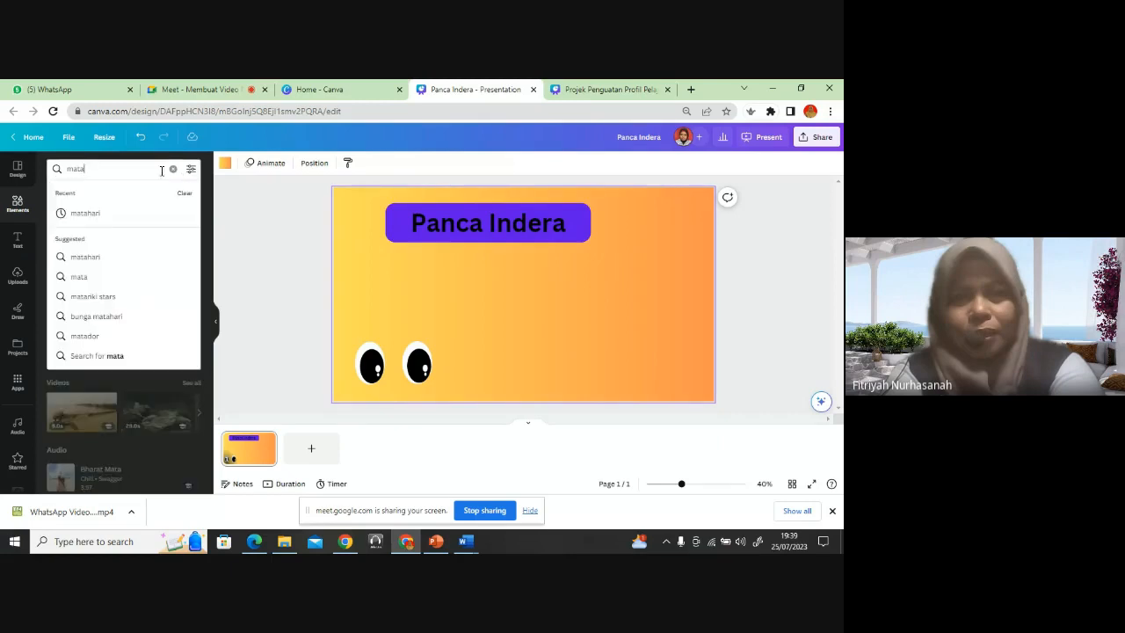
pyautogui.press('BackSpace')
pyautogui.press('BackSpace')
pyautogui.press('BackSpace')
pyautogui.press('BackSpace')
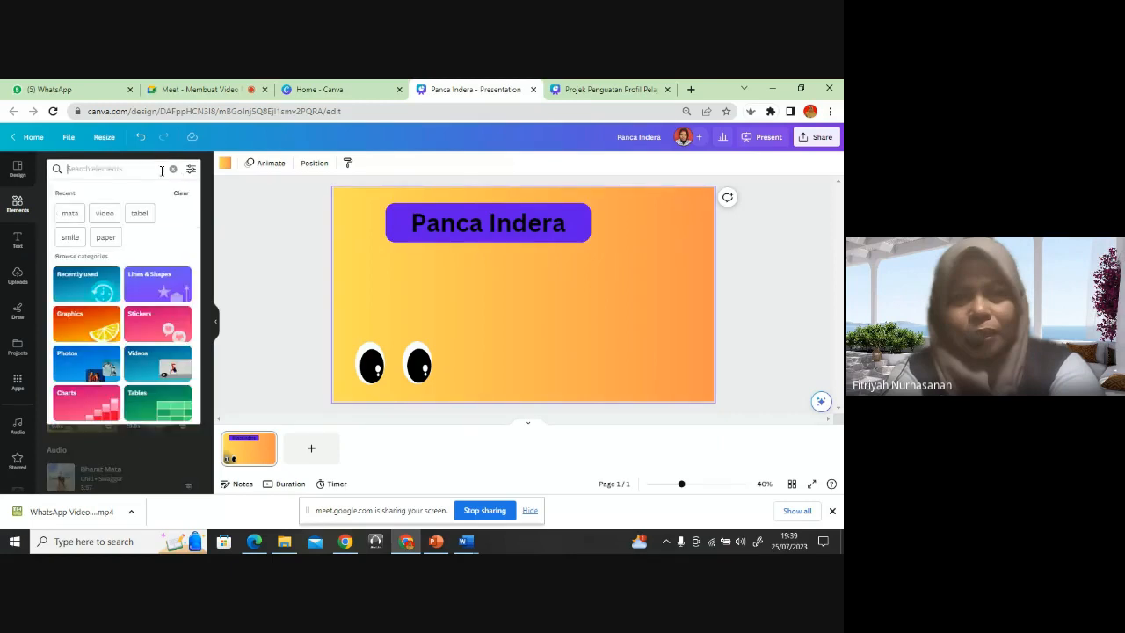
pyautogui.write('telinga')
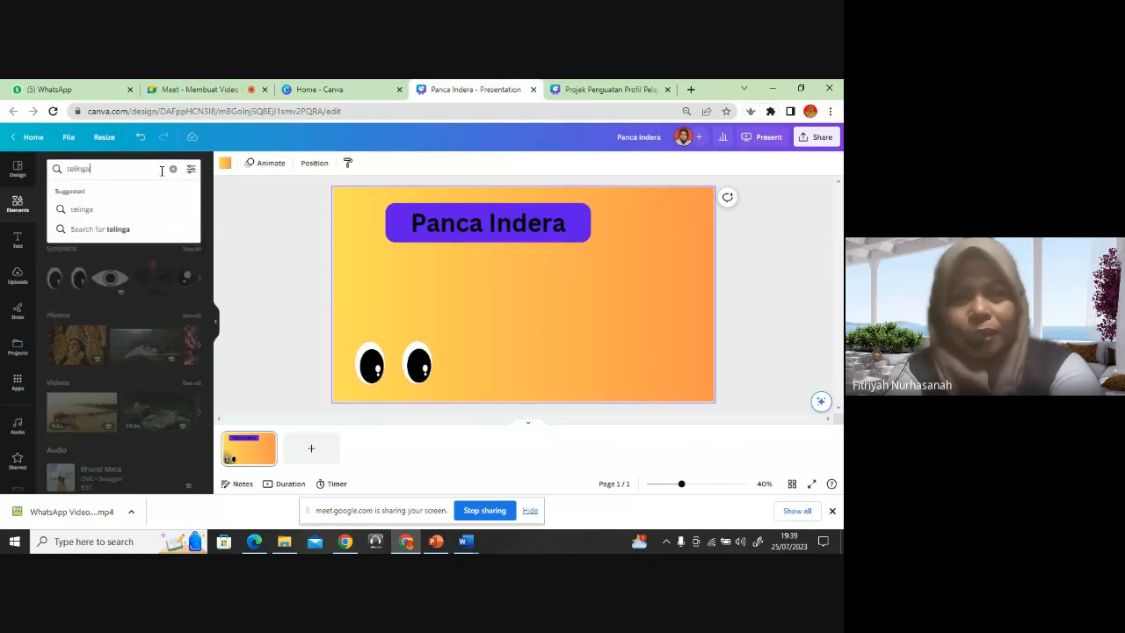
pyautogui.press('Return')
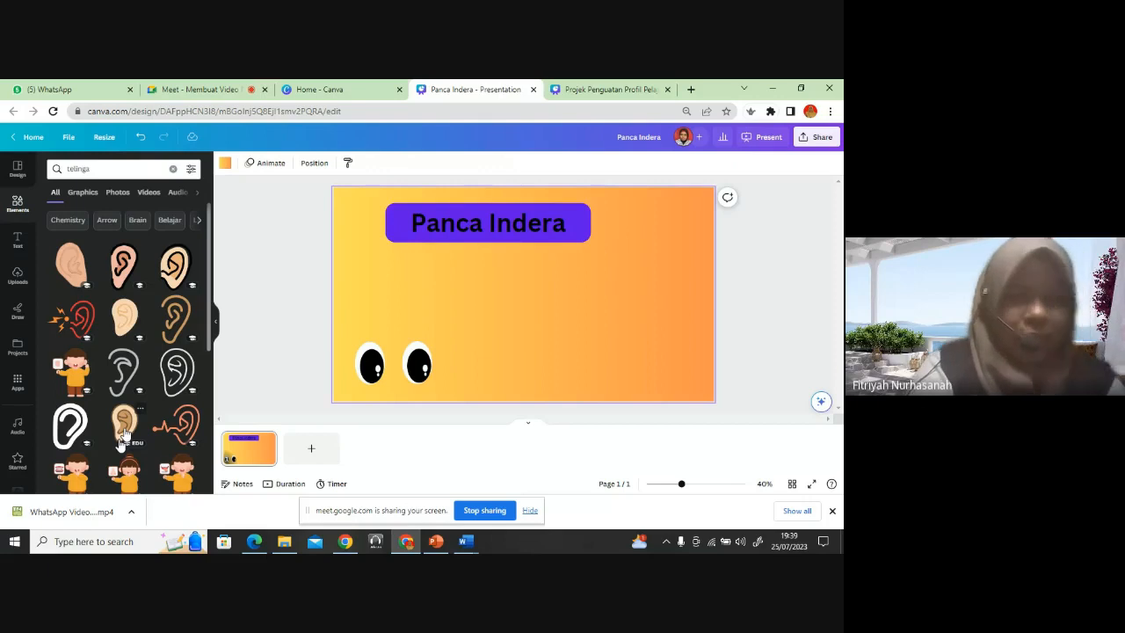
# Step: Insert the beige cartoon ear with the brown outline and place it beside the eyes near the page's lower edge
pyautogui.click(126, 429)
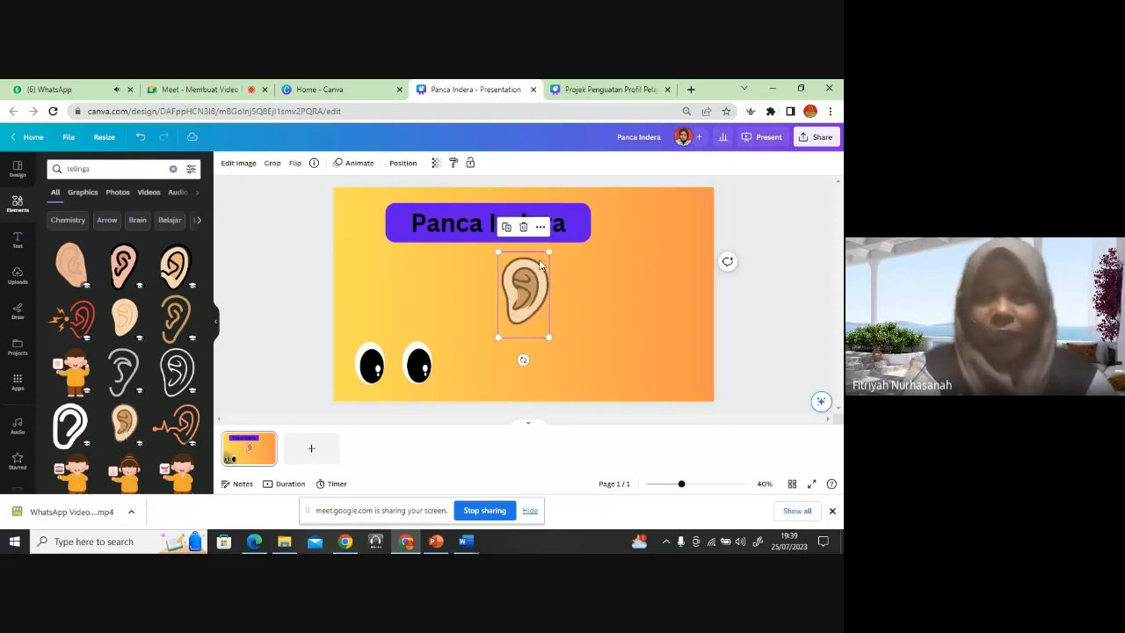
pyautogui.moveTo(536, 298); pyautogui.dragTo(483, 364)
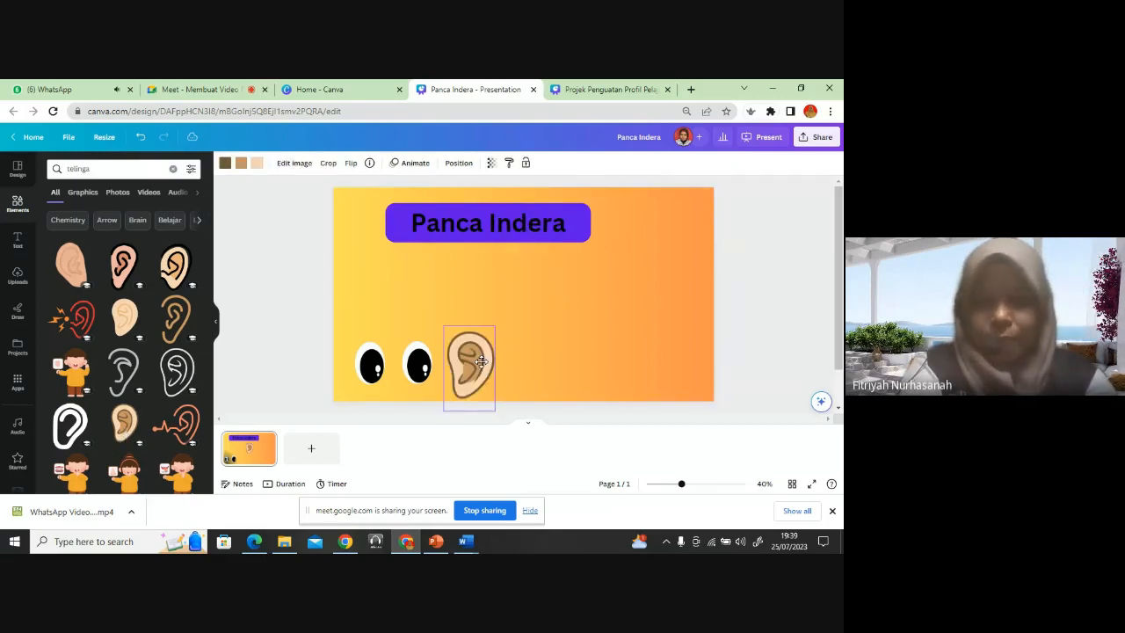
pyautogui.click(653, 368)
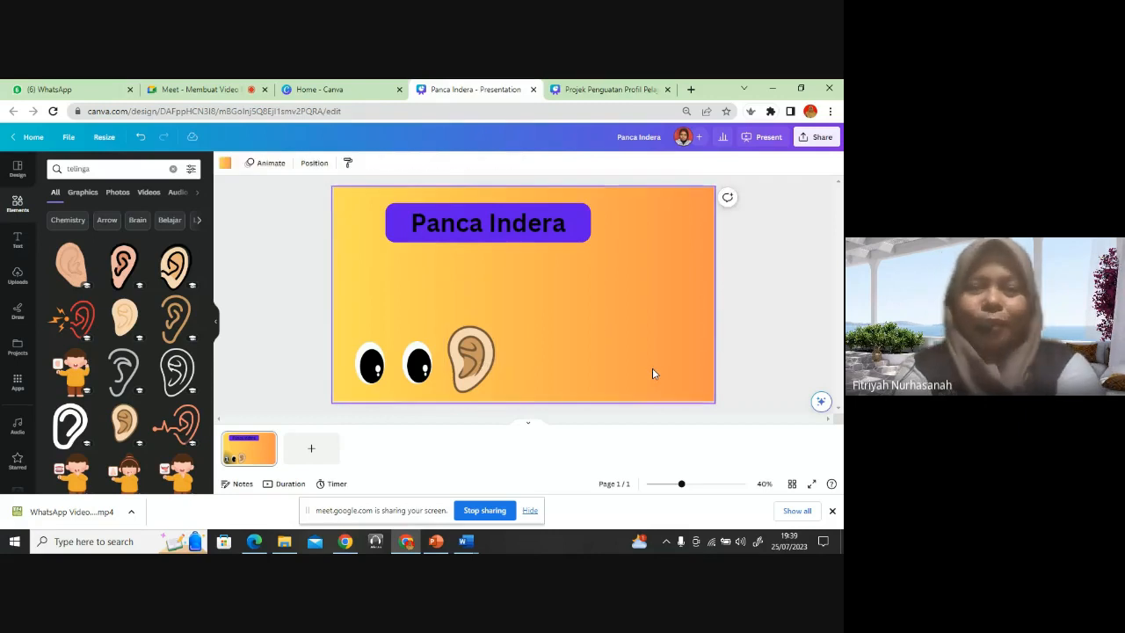
# Step: Add a second page and place an enlarged circle shape at its upper-left corner, partly beyond the page edges
pyautogui.click(312, 451)
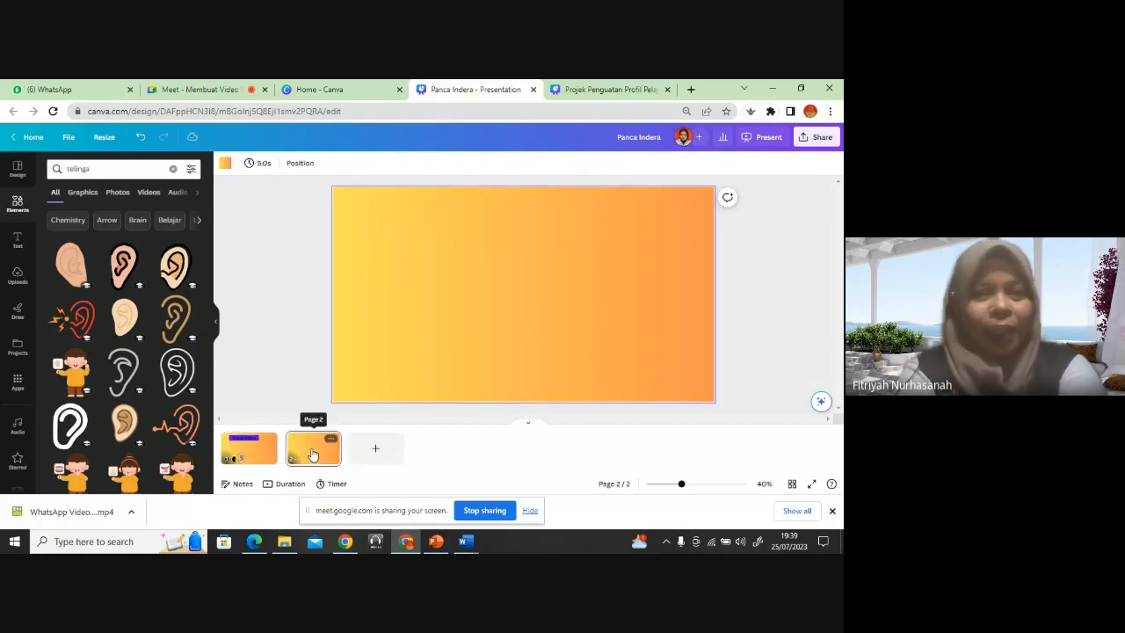
pyautogui.click(18, 208)
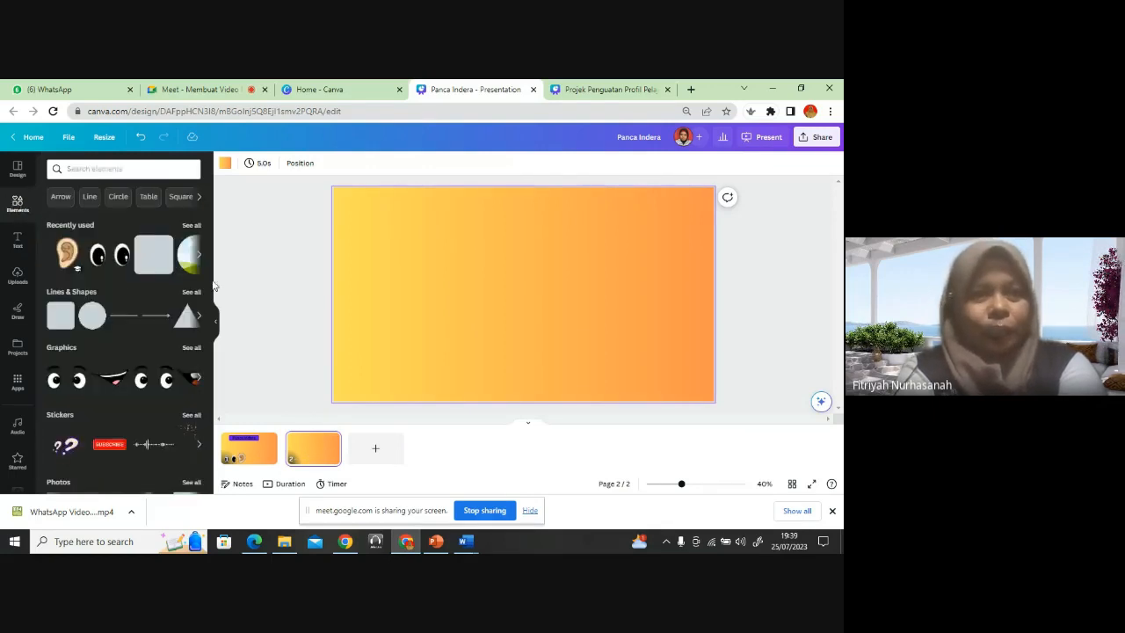
pyautogui.click(92, 316)
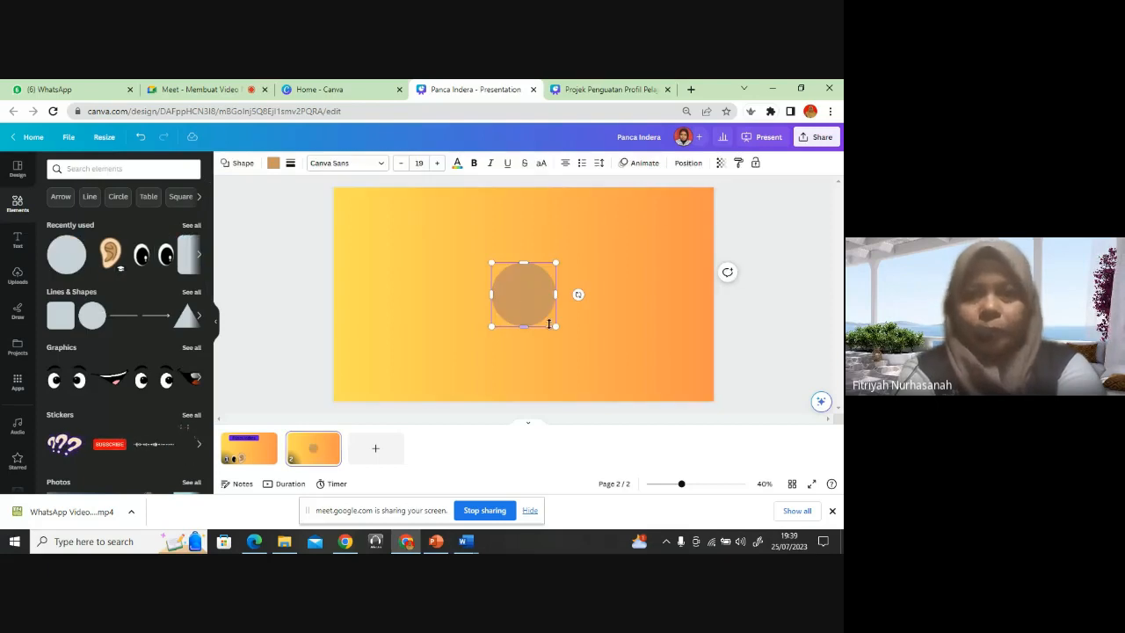
pyautogui.moveTo(523, 306); pyautogui.dragTo(377, 205)
pyautogui.moveTo(324, 232); pyautogui.dragTo(302, 255)
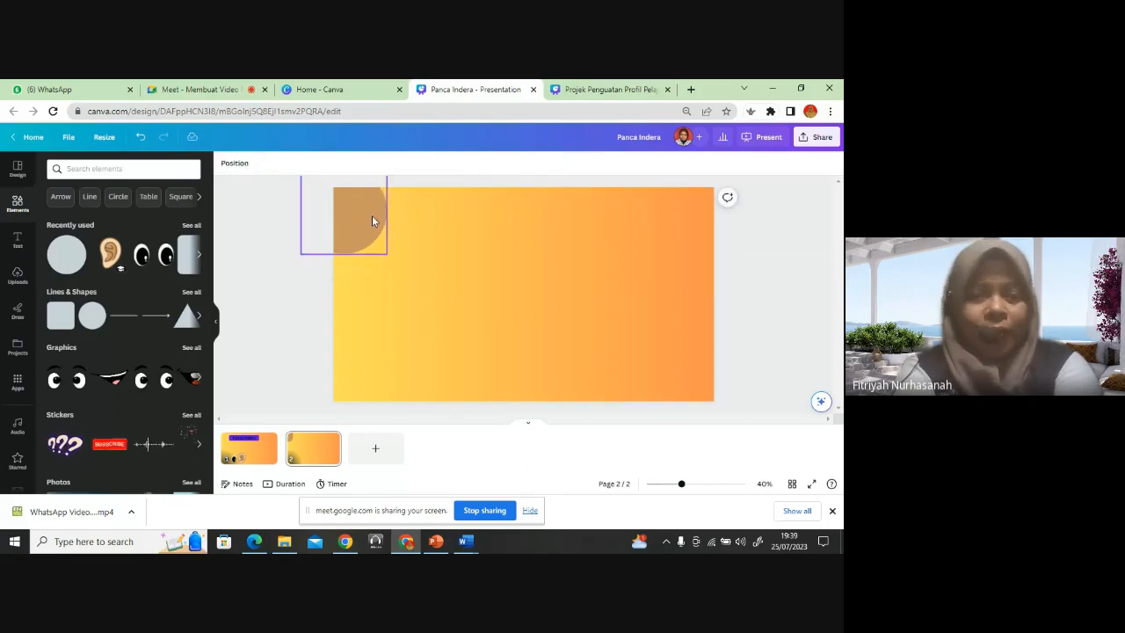
pyautogui.click(372, 215)
pyautogui.click(462, 236)
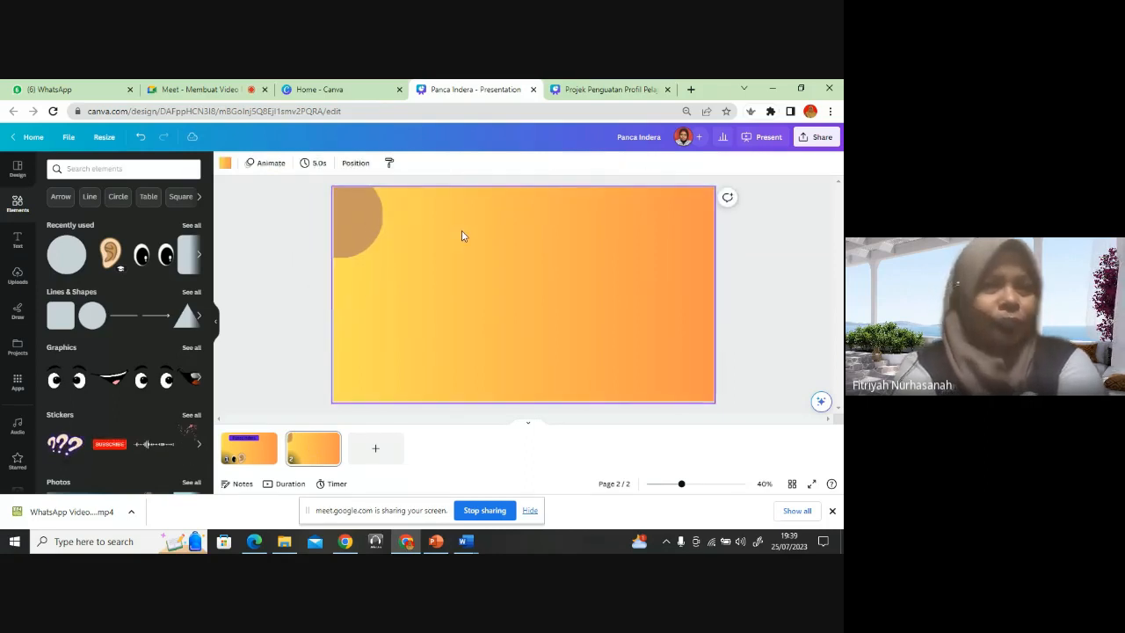
# Step: Insert a rounded square shape on the second page and reshape it into a wide, flat bar
pyautogui.click(65, 316)
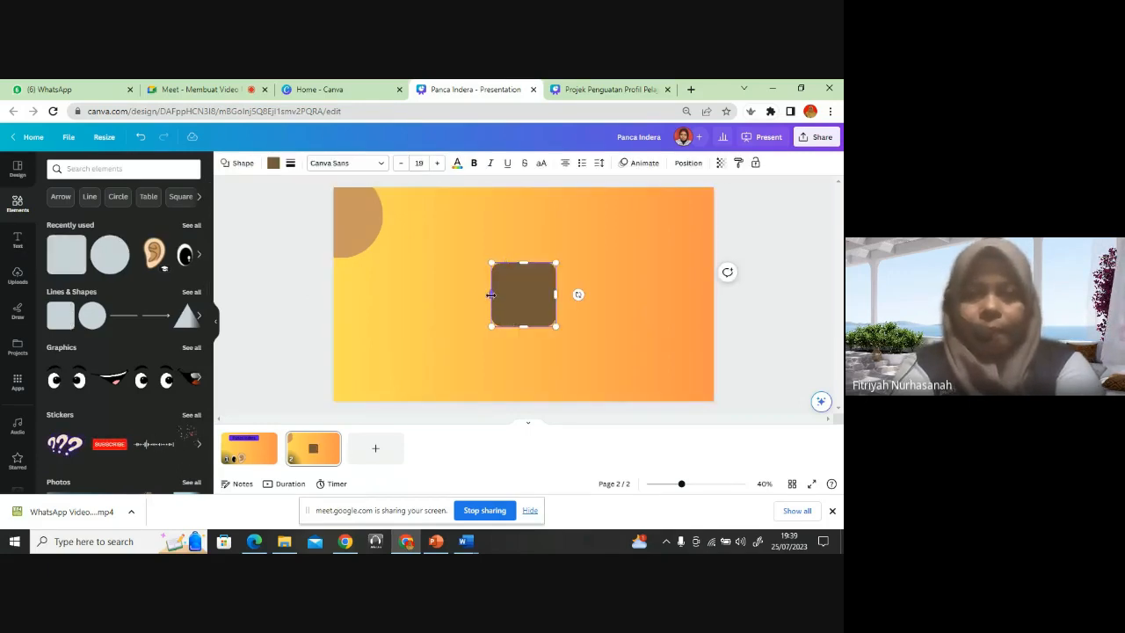
pyautogui.moveTo(491, 302); pyautogui.dragTo(414, 299)
pyautogui.moveTo(488, 325); pyautogui.dragTo(489, 293)
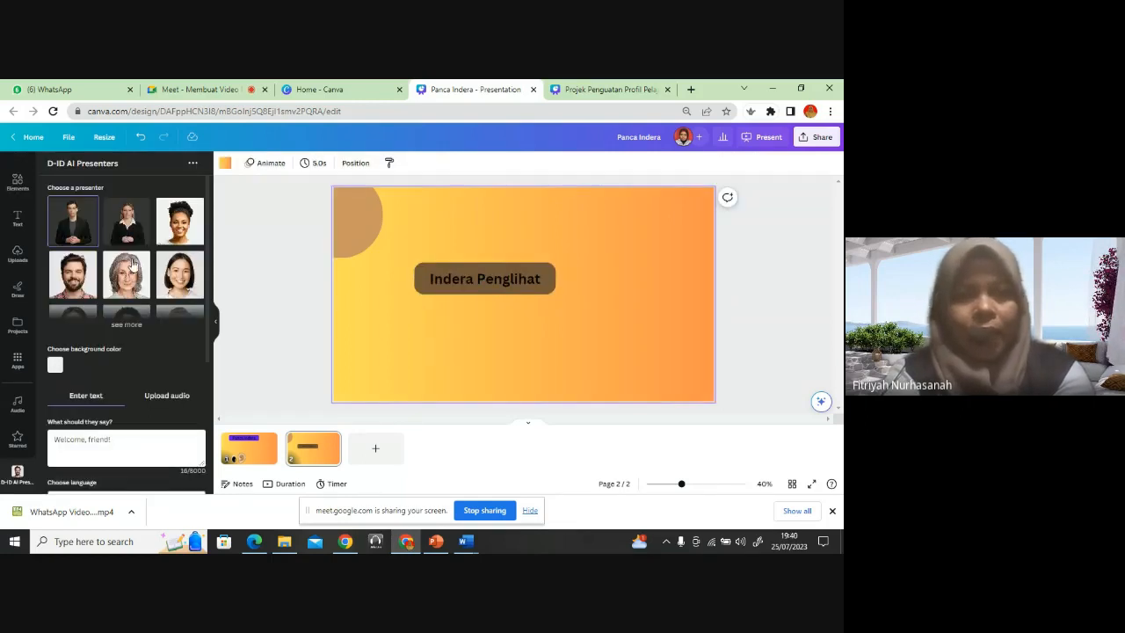
# Step: Show the full list of D-ID AI presenters and choose the blonde woman in the black suit
pyautogui.scroll(-1, 132, 261)
pyautogui.scroll(-1, 141, 259)
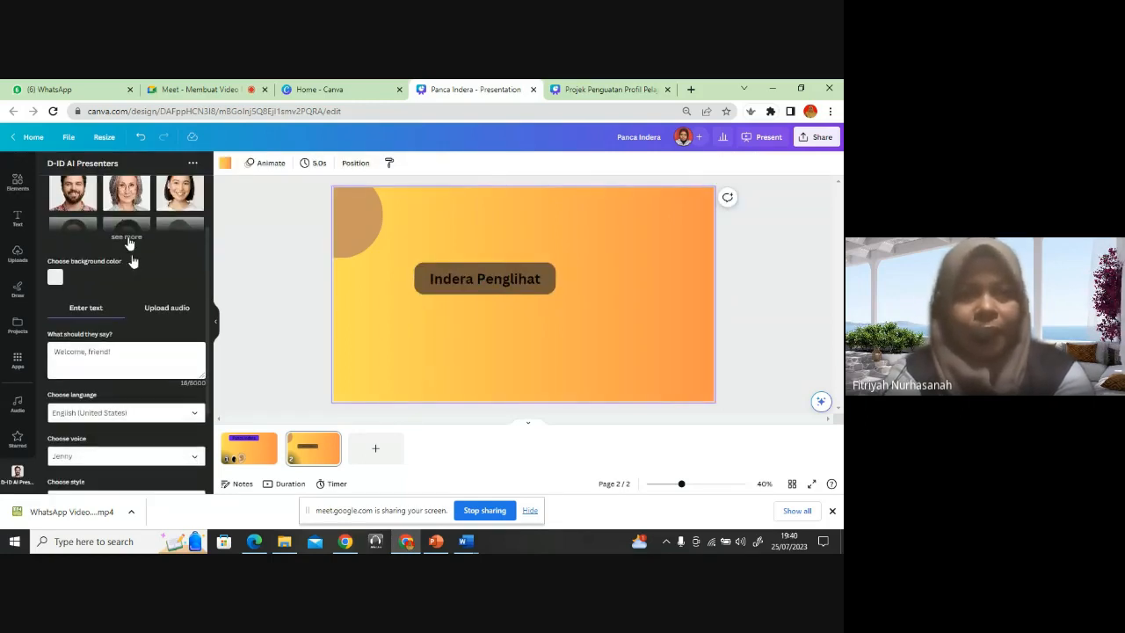
pyautogui.click(127, 237)
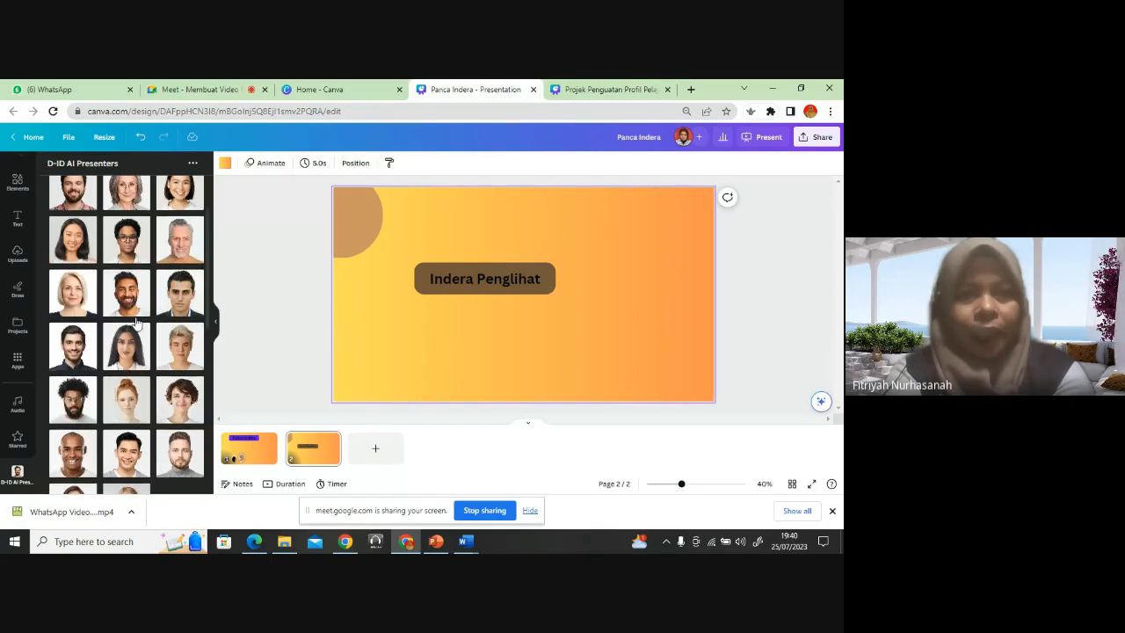
pyautogui.scroll(3, 136, 323)
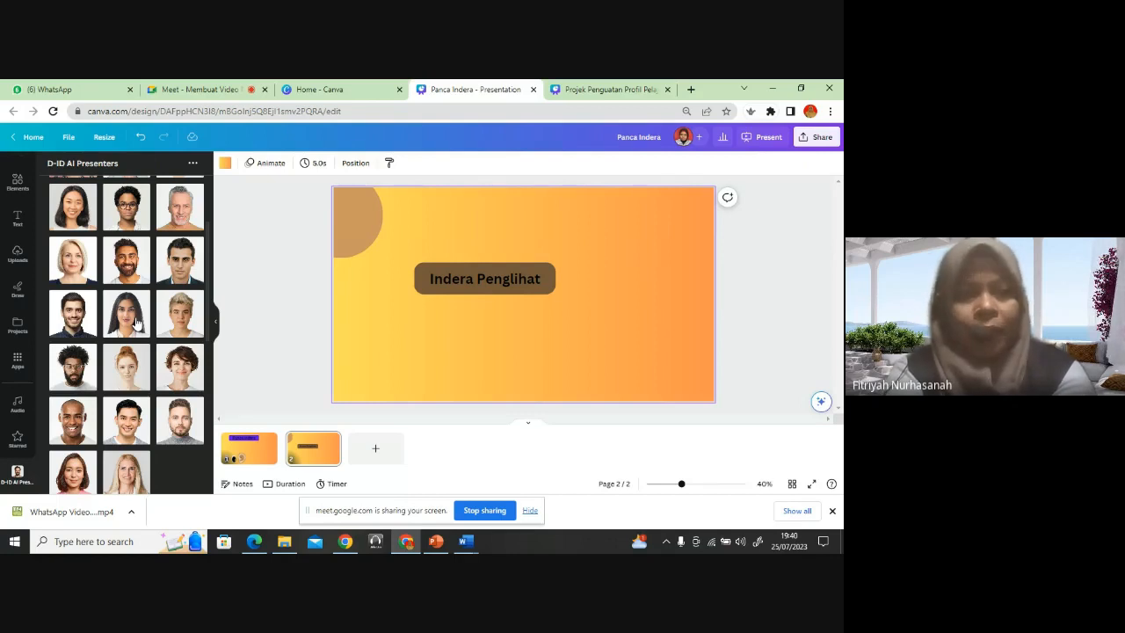
pyautogui.scroll(3, 137, 324)
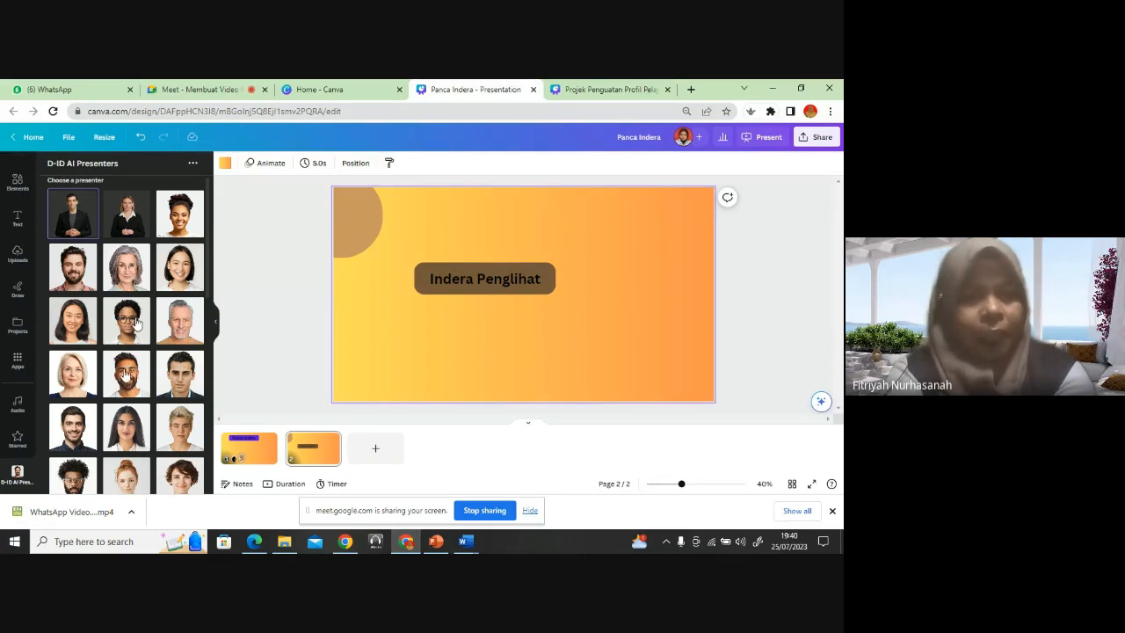
pyautogui.scroll(-2, 125, 373)
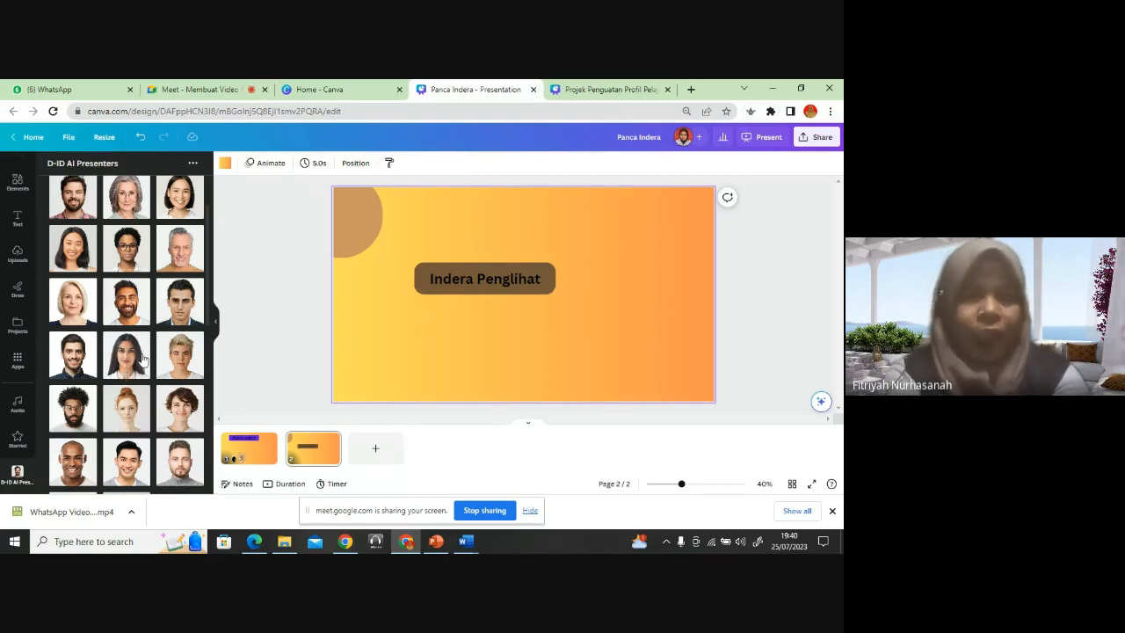
pyautogui.scroll(3, 143, 358)
pyautogui.scroll(-3, 143, 358)
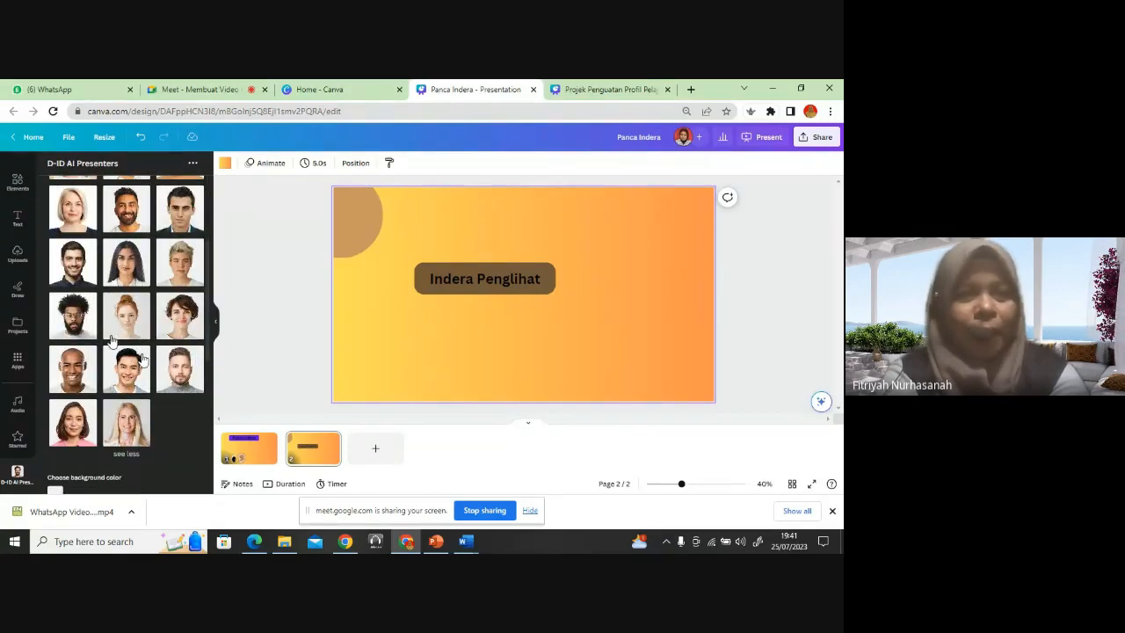
pyautogui.scroll(3, 114, 342)
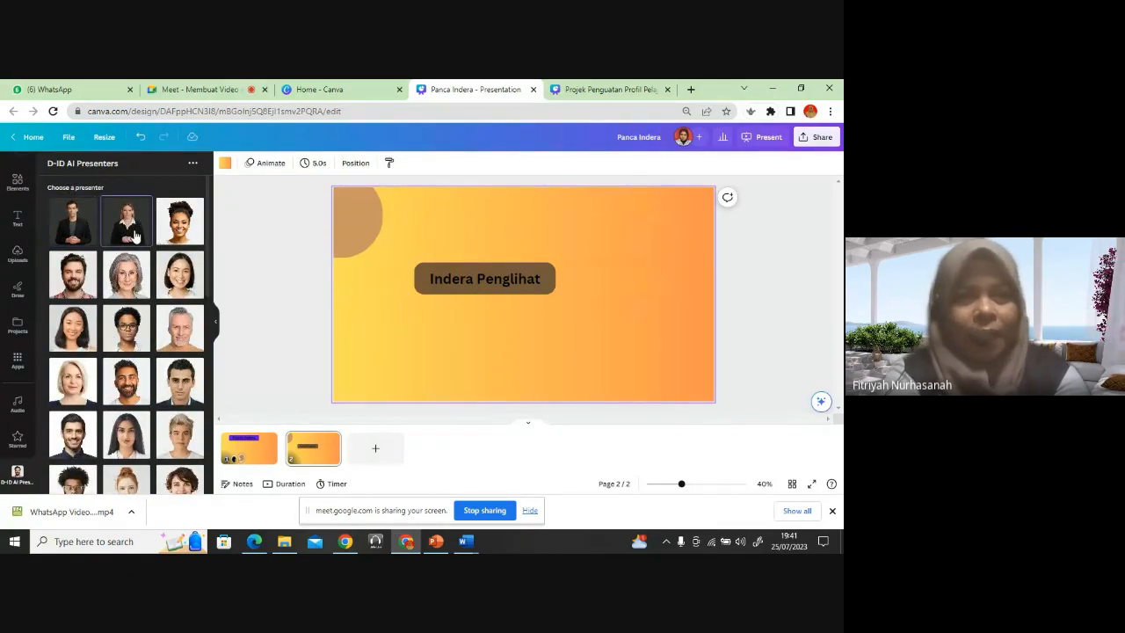
# Step: Clear the default greeting from the AI presenter's script
pyautogui.scroll(-3, 130, 310)
pyautogui.scroll(-5, 131, 309)
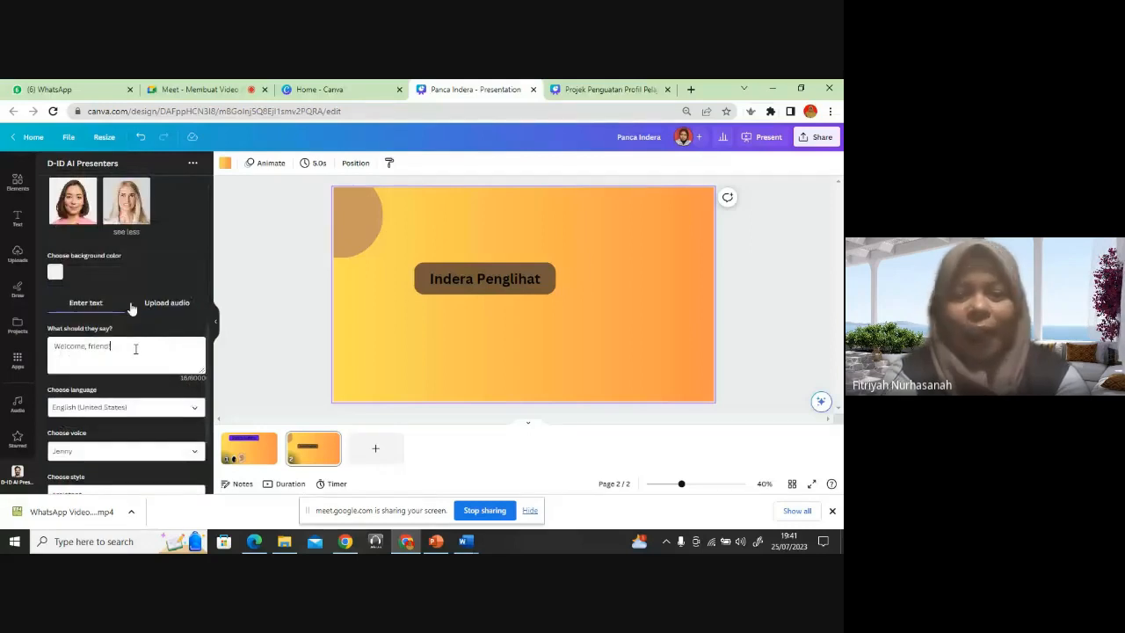
pyautogui.press('BackSpace')
pyautogui.press('BackSpace')
pyautogui.press('BackSpace')
pyautogui.press('BackSpace')
pyautogui.press('BackSpace')
pyautogui.press('BackSpace')
pyautogui.press('BackSpace')
pyautogui.press('BackSpace')
pyautogui.press('BackSpace')
pyautogui.press('BackSpace')
pyautogui.press('BackSpace')
pyautogui.press('BackSpace')
pyautogui.press('BackSpace')
pyautogui.press('BackSpace')
pyautogui.press('BackSpace')
pyautogui.press('BackSpace')
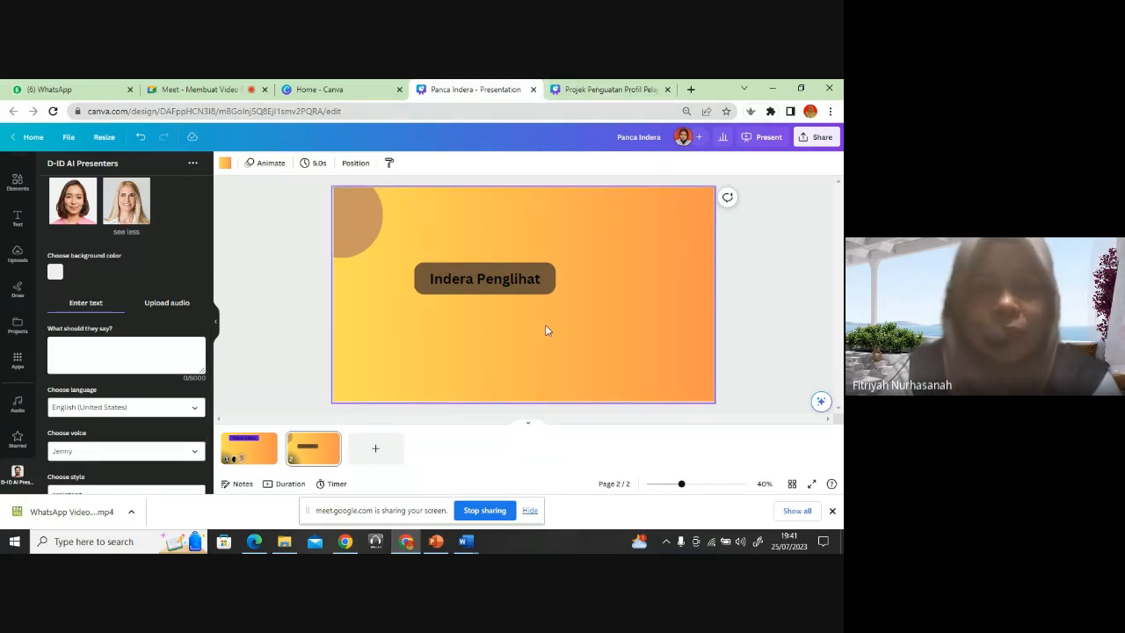
# Step: Search Google for "indera penglihatan" in a new browser tab
pyautogui.click(692, 90)
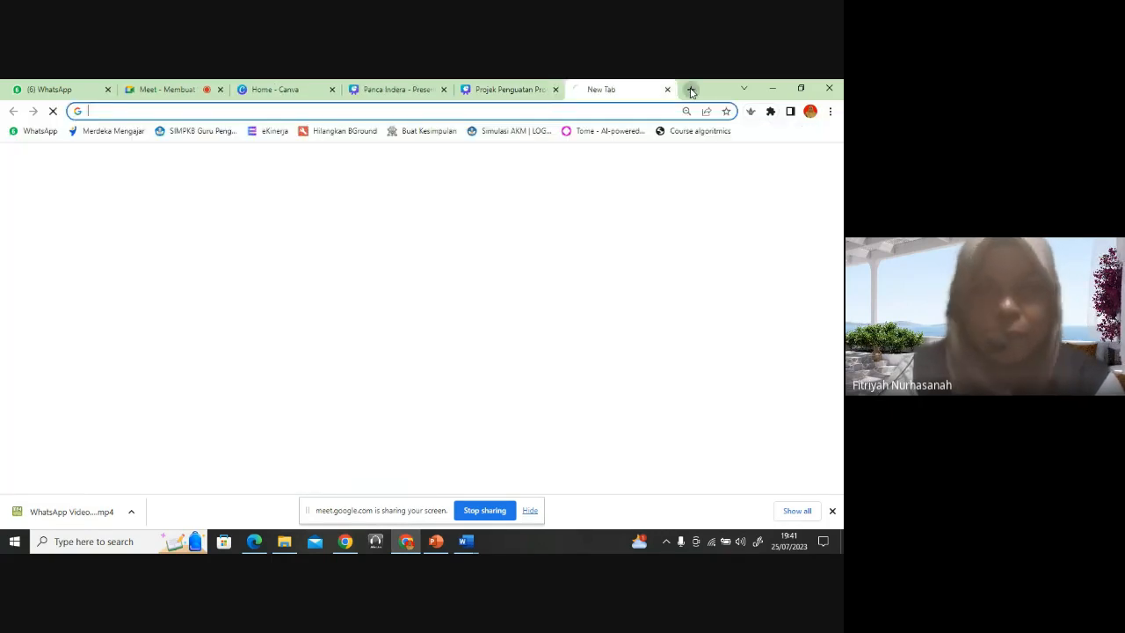
pyautogui.click(491, 111)
pyautogui.write('dera p')
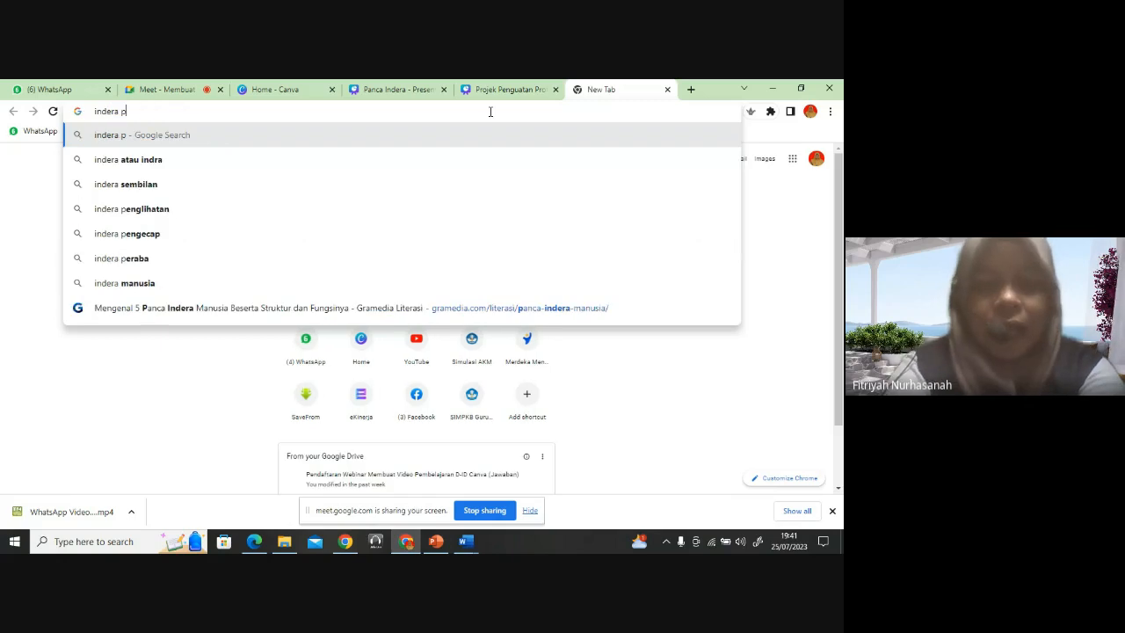
pyautogui.write('englihat')
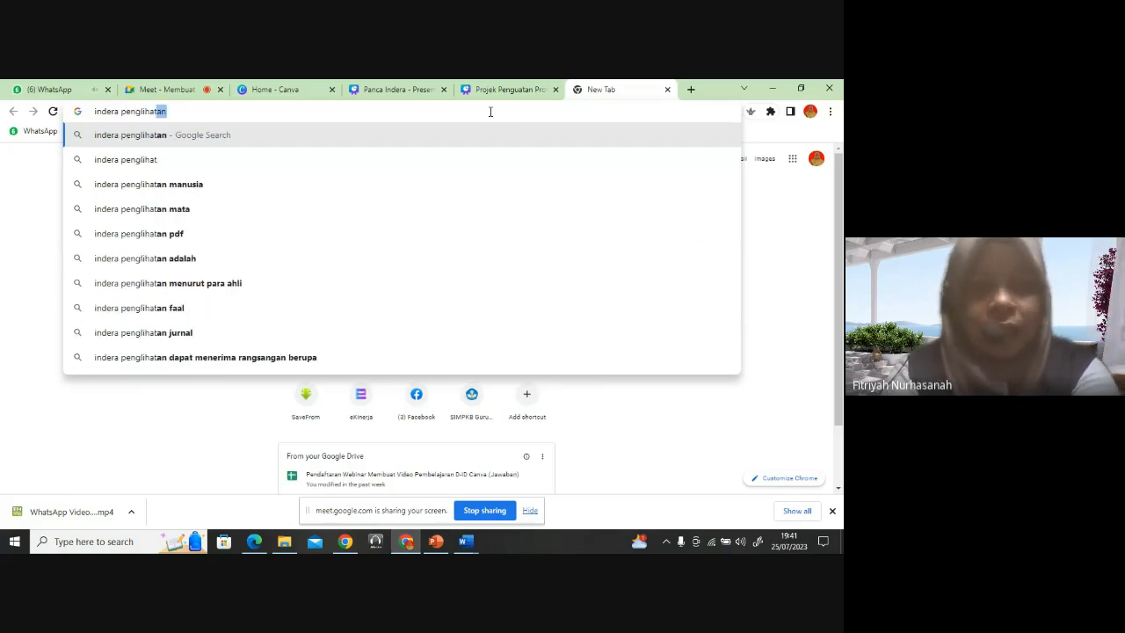
pyautogui.press('Return')
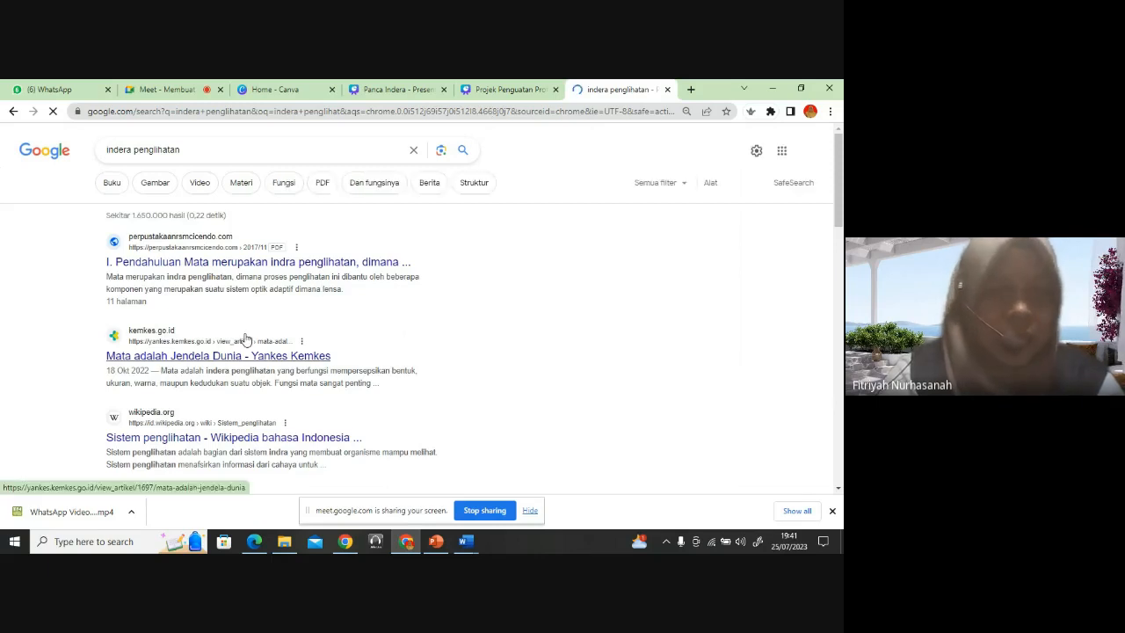
# Step: Look through the search results and open the Kompas.com article "5 Macam Indera Manusia dan Fungsinya"
pyautogui.scroll(-2, 246, 407)
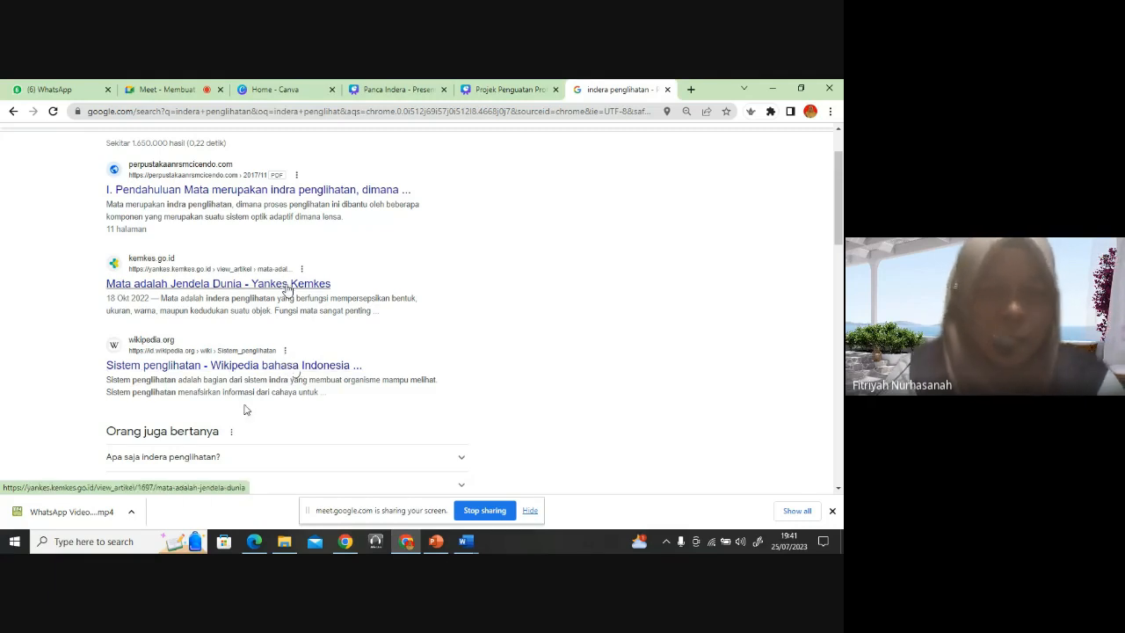
pyautogui.scroll(-5, 287, 290)
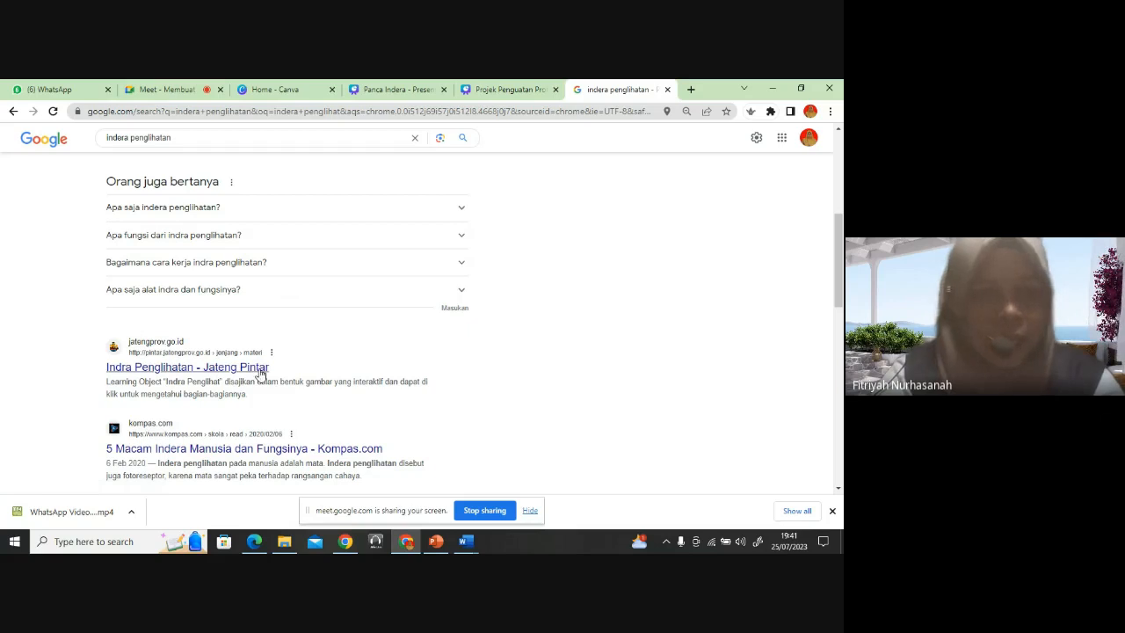
pyautogui.scroll(-1, 259, 369)
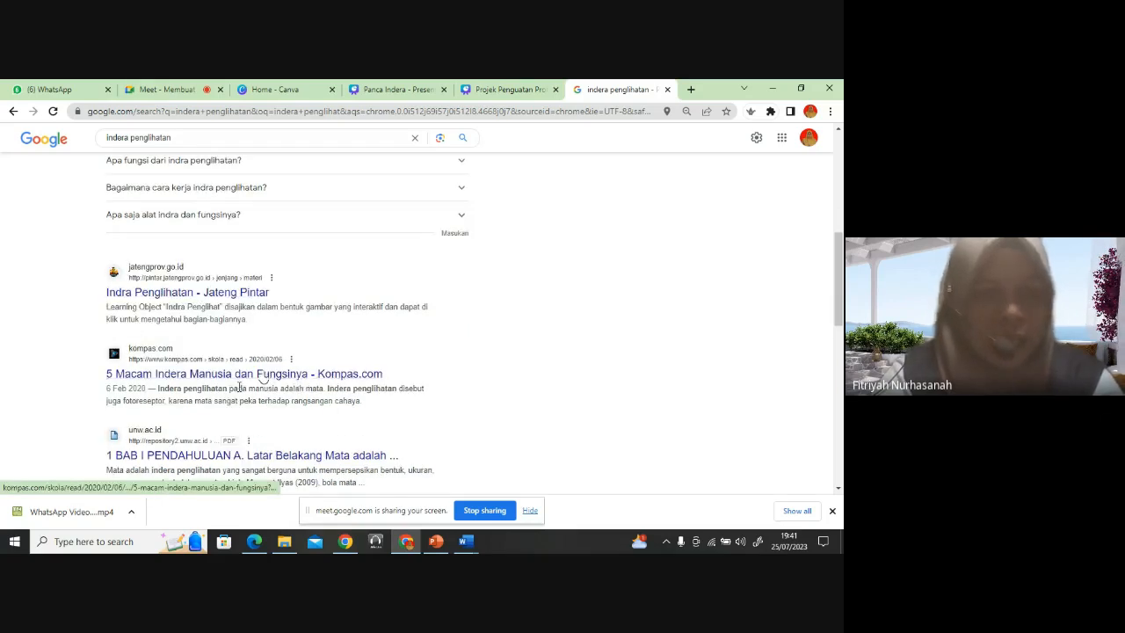
pyautogui.click(270, 377)
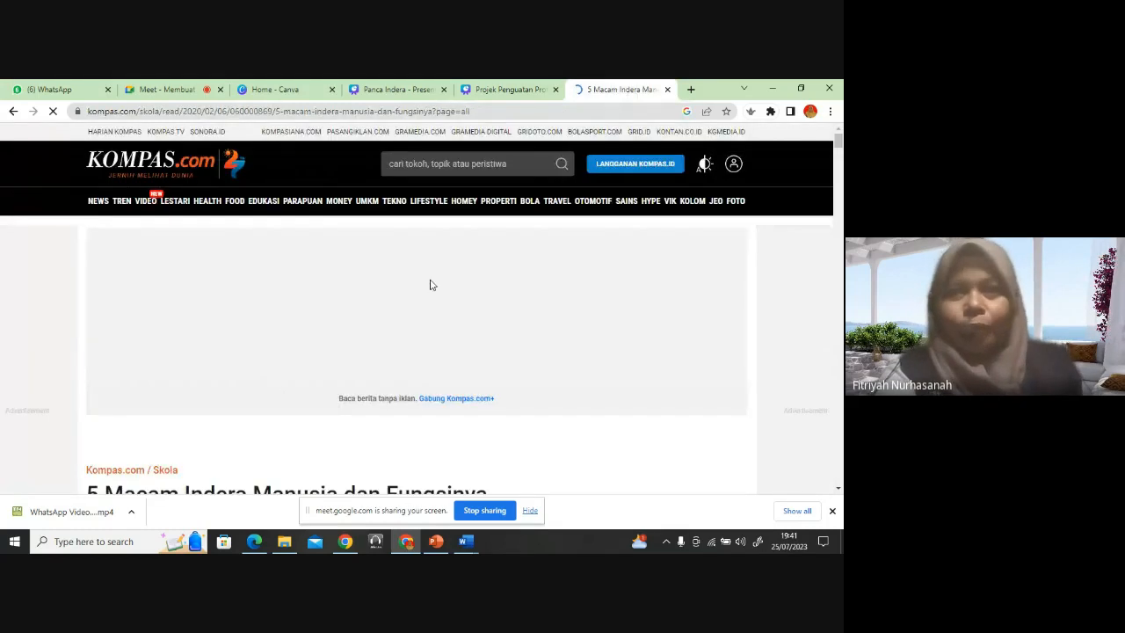
# Step: Copy the Kompas.com passage from "Di dalam mata terdapat beberapa bagian" through the end of the Kornea paragraph
pyautogui.scroll(-2, 431, 284)
pyautogui.scroll(-5, 431, 284)
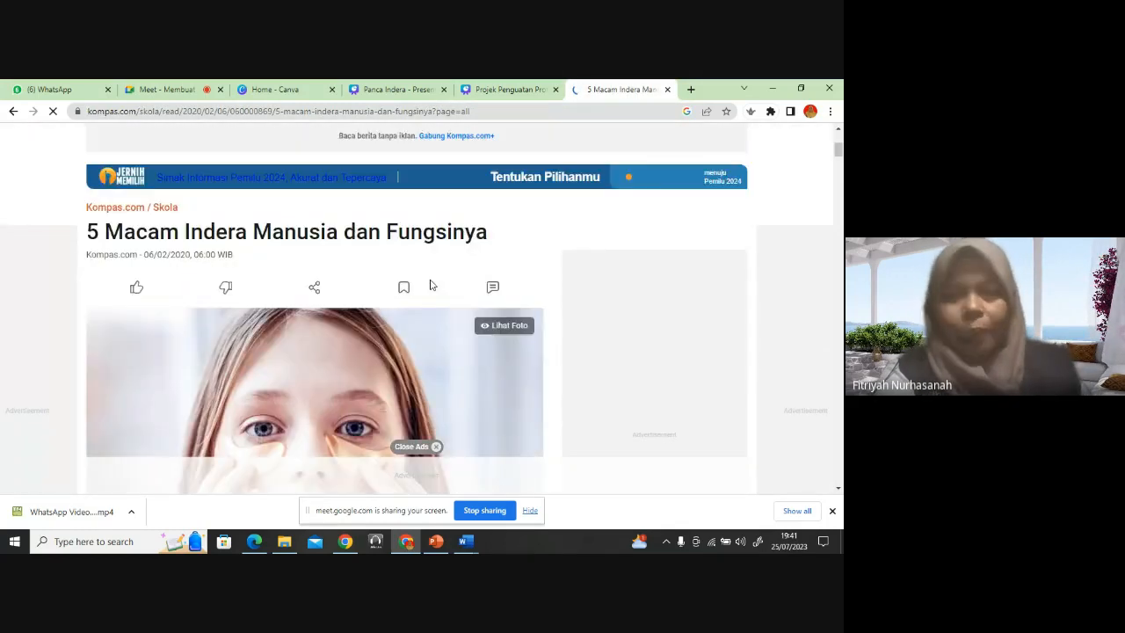
pyautogui.scroll(-3, 431, 284)
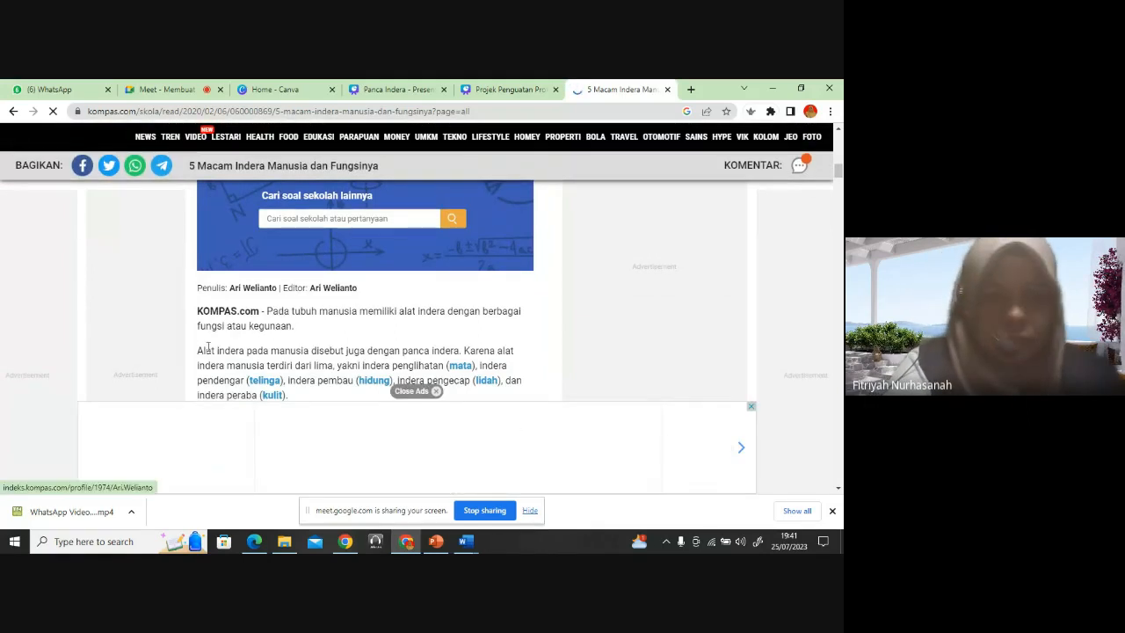
pyautogui.scroll(-1, 296, 319)
pyautogui.scroll(-3, 297, 319)
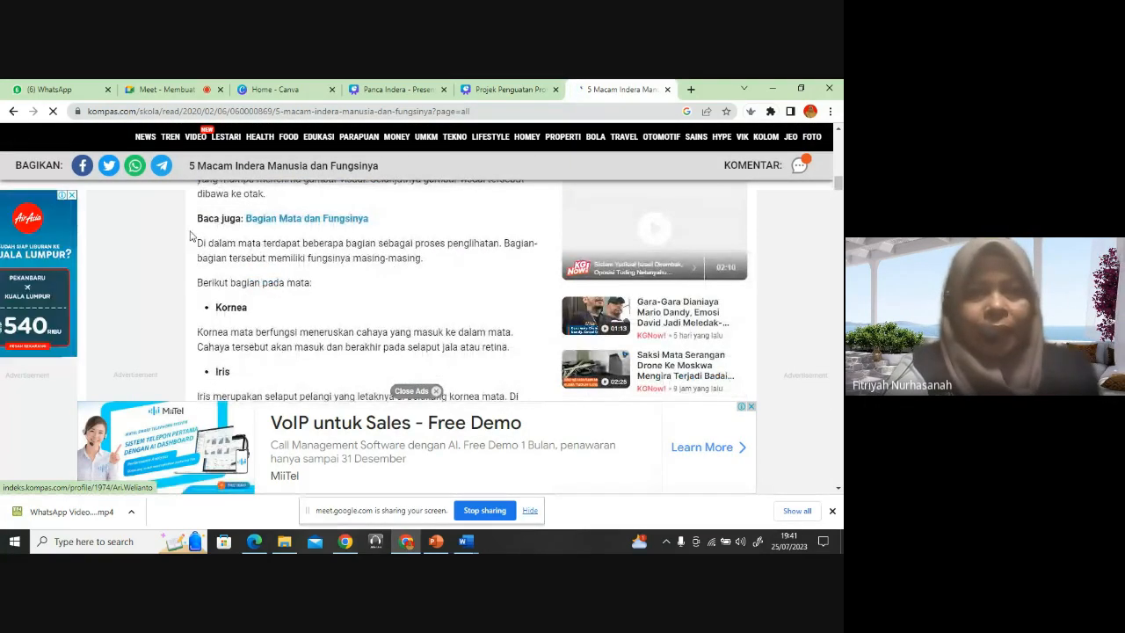
pyautogui.moveTo(200, 248); pyautogui.dragTo(522, 350)
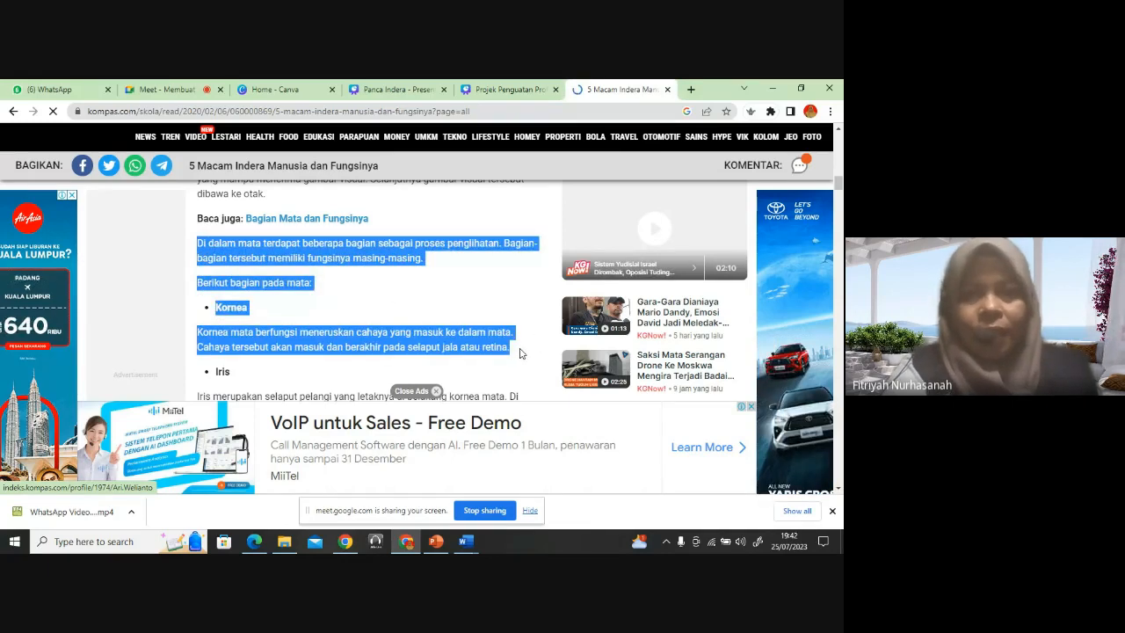
pyautogui.rightClick(458, 340)
pyautogui.click(485, 349)
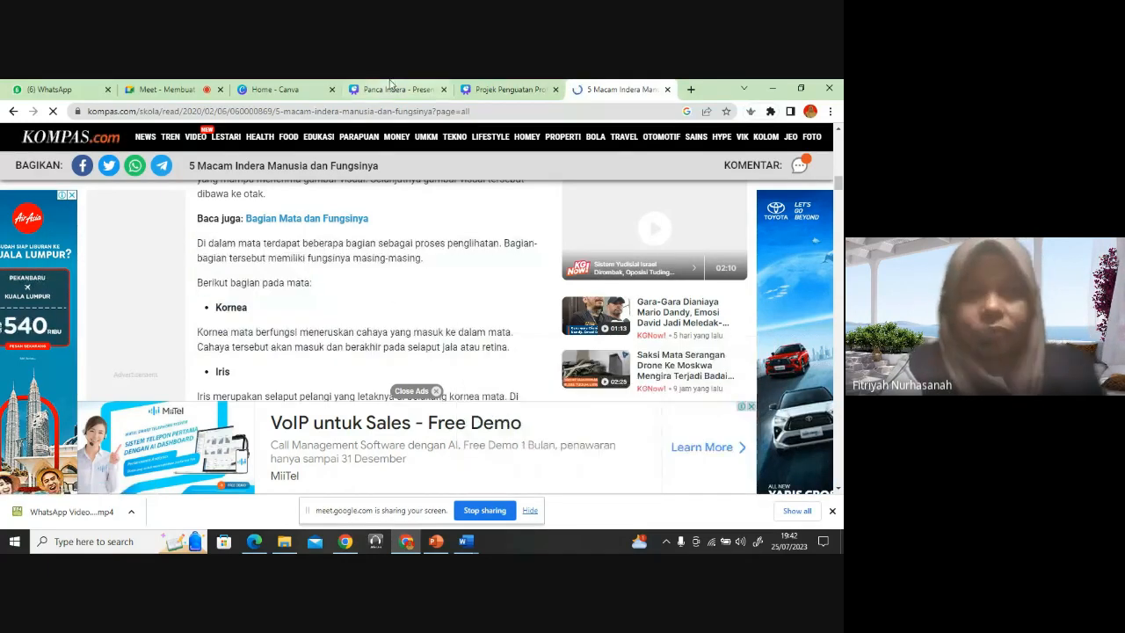
# Step: Switch to the Panca Indera design in Canva and paste the copied passage as the AI presenter's script
pyautogui.click(398, 89)
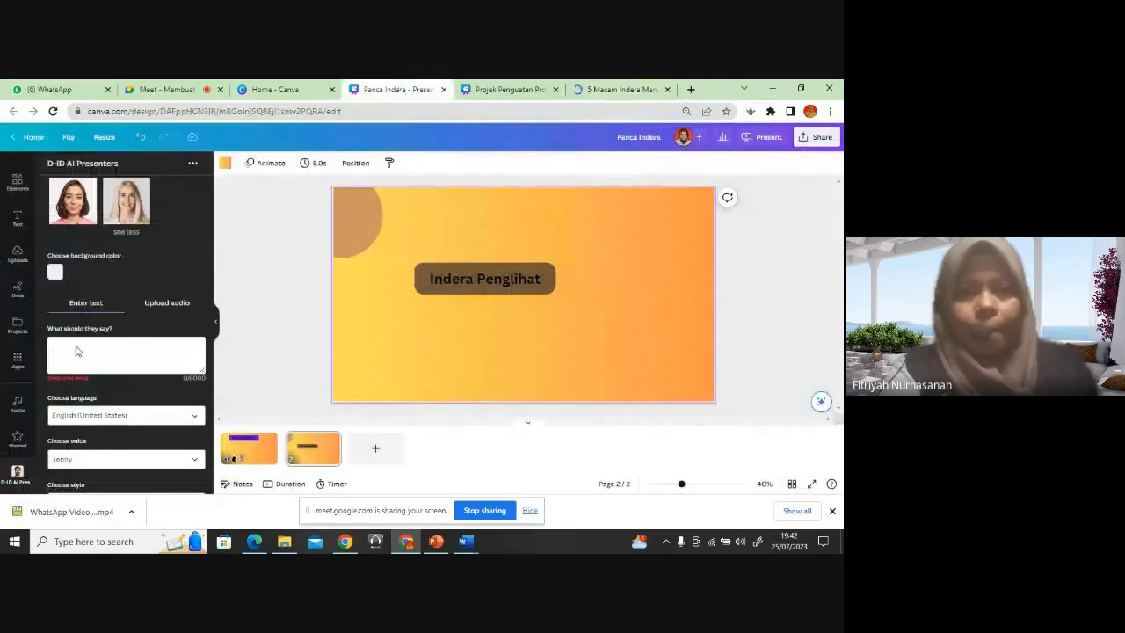
pyautogui.click(105, 346)
pyautogui.hotkey('ctrl', 'v')
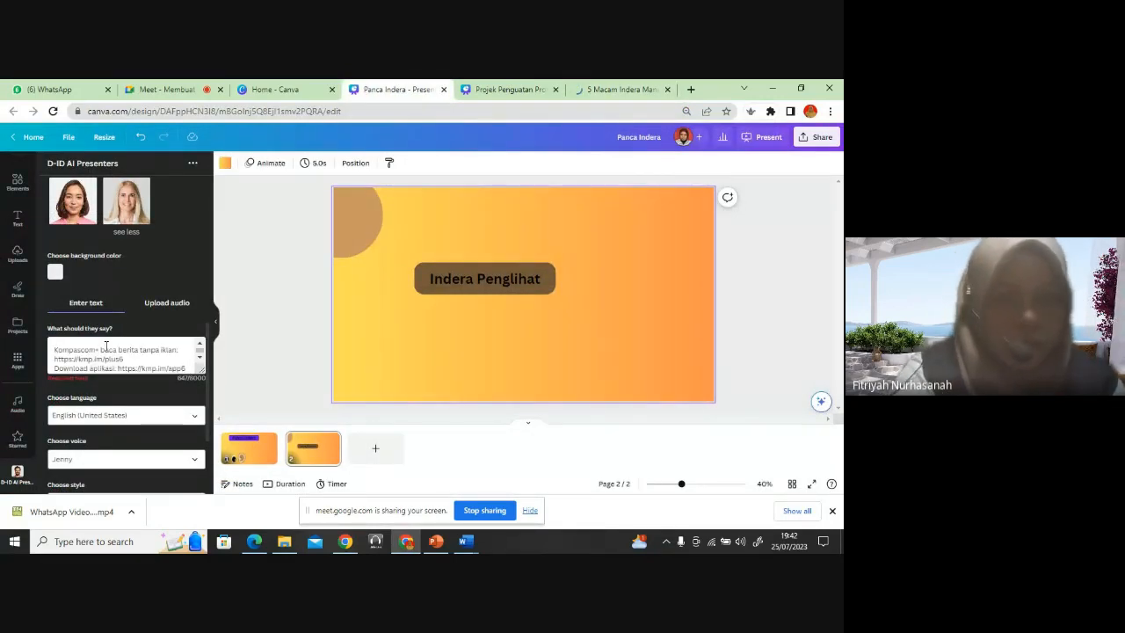
# Step: Delete the Kompas.com attribution and links after "jala atau retina." at the end of the presenter's script
pyautogui.press('BackSpace')
pyautogui.press('BackSpace')
pyautogui.press('BackSpace')
pyautogui.press('BackSpace')
pyautogui.press('BackSpace')
pyautogui.press('BackSpace')
pyautogui.press('BackSpace')
pyautogui.press('BackSpace')
pyautogui.press('BackSpace')
pyautogui.press('BackSpace')
pyautogui.press('BackSpace')
pyautogui.press('BackSpace')
pyautogui.press('BackSpace')
pyautogui.press('BackSpace')
pyautogui.press('BackSpace')
pyautogui.press('BackSpace')
pyautogui.press('BackSpace')
pyautogui.press('BackSpace')
pyautogui.press('BackSpace')
pyautogui.press('BackSpace')
pyautogui.press('BackSpace')
pyautogui.press('BackSpace')
pyautogui.press('BackSpace')
pyautogui.press('BackSpace')
pyautogui.press('BackSpace')
pyautogui.press('BackSpace')
pyautogui.press('BackSpace')
pyautogui.press('BackSpace')
pyautogui.press('BackSpace')
pyautogui.press('BackSpace')
pyautogui.press('BackSpace')
pyautogui.press('BackSpace')
pyautogui.press('BackSpace')
pyautogui.press('BackSpace')
pyautogui.press('BackSpace')
pyautogui.press('BackSpace')
pyautogui.press('BackSpace')
pyautogui.press('BackSpace')
pyautogui.press('BackSpace')
pyautogui.press('BackSpace')
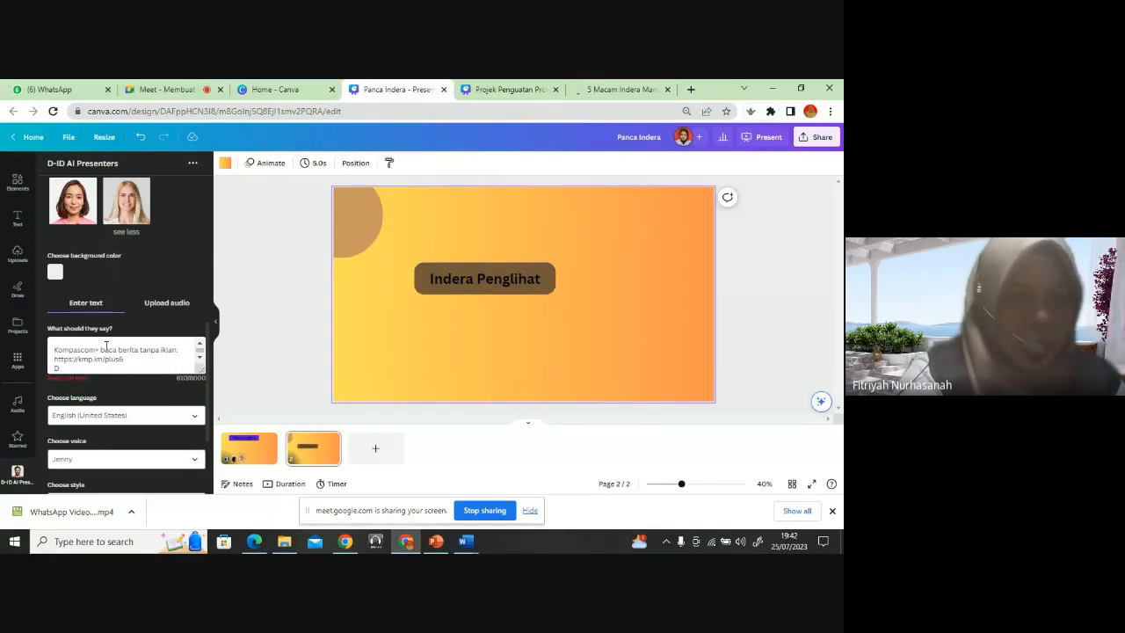
pyautogui.press('BackSpace')
pyautogui.press('BackSpace')
pyautogui.press('BackSpace')
pyautogui.press('BackSpace')
pyautogui.press('BackSpace')
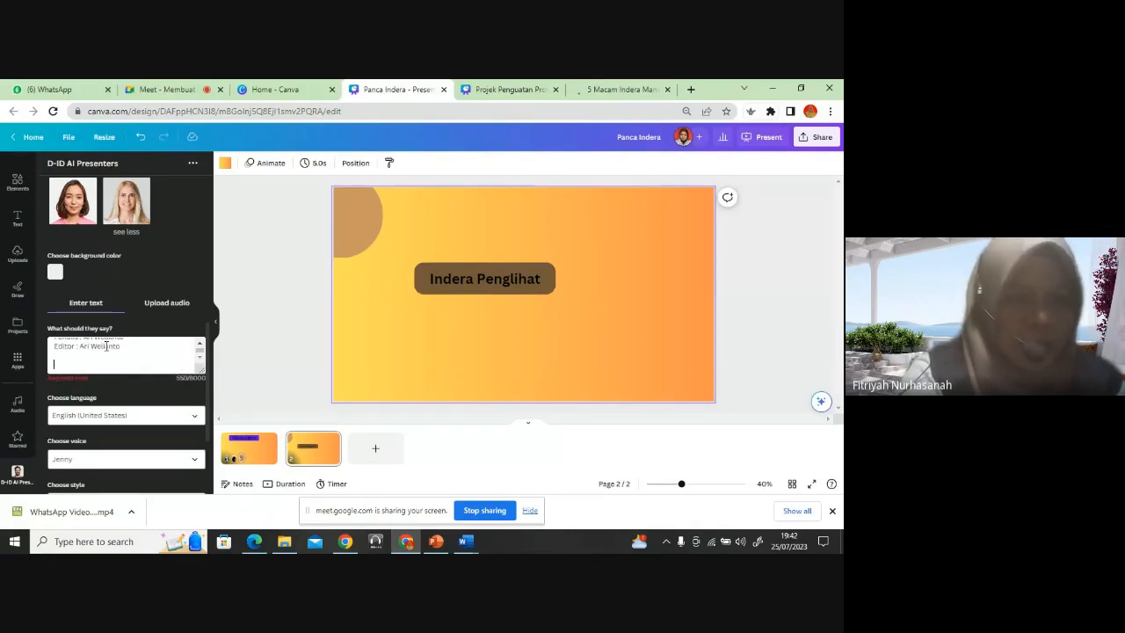
pyautogui.press('BackSpace')
pyautogui.press('BackSpace')
pyautogui.press('BackSpace')
pyautogui.press('BackSpace')
pyautogui.press('BackSpace')
pyautogui.press('BackSpace')
pyautogui.press('BackSpace')
pyautogui.press('BackSpace')
pyautogui.press('BackSpace')
pyautogui.press('BackSpace')
pyautogui.press('BackSpace')
pyautogui.press('BackSpace')
pyautogui.press('BackSpace')
pyautogui.press('BackSpace')
pyautogui.press('BackSpace')
pyautogui.press('BackSpace')
pyautogui.press('BackSpace')
pyautogui.press('BackSpace')
pyautogui.press('BackSpace')
pyautogui.press('BackSpace')
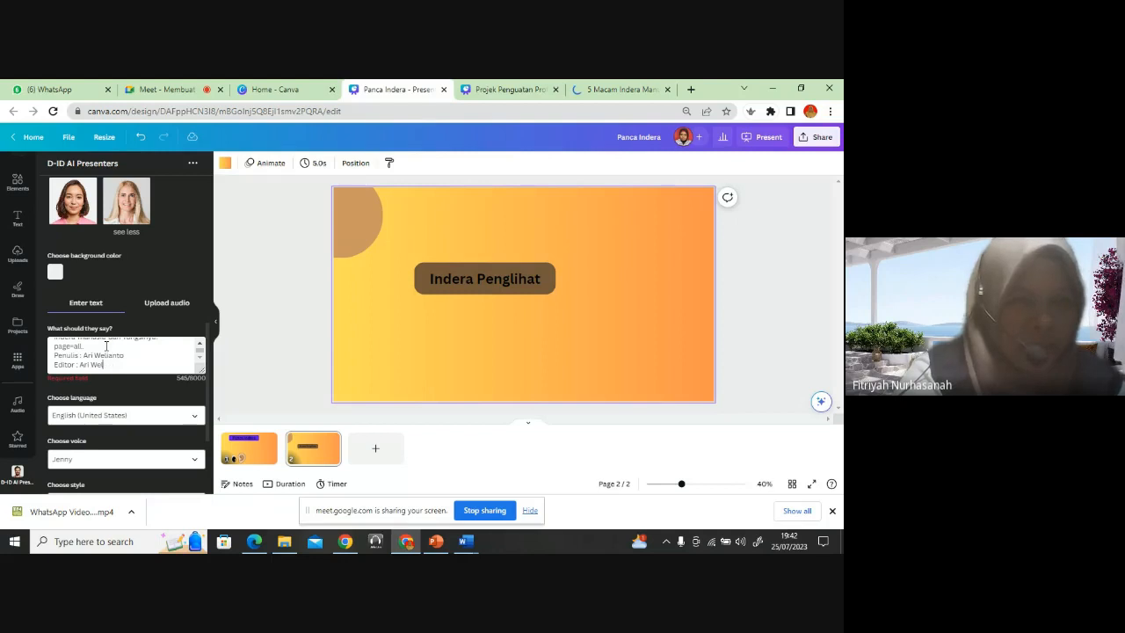
pyautogui.press('BackSpace')
pyautogui.press('BackSpace')
pyautogui.press('BackSpace')
pyautogui.press('BackSpace')
pyautogui.press('BackSpace')
pyautogui.press('BackSpace')
pyautogui.press('BackSpace')
pyautogui.press('BackSpace')
pyautogui.press('BackSpace')
pyautogui.press('BackSpace')
pyautogui.press('BackSpace')
pyautogui.press('BackSpace')
pyautogui.press('BackSpace')
pyautogui.press('BackSpace')
pyautogui.press('BackSpace')
pyautogui.press('BackSpace')
pyautogui.press('BackSpace')
pyautogui.press('BackSpace')
pyautogui.press('BackSpace')
pyautogui.press('BackSpace')
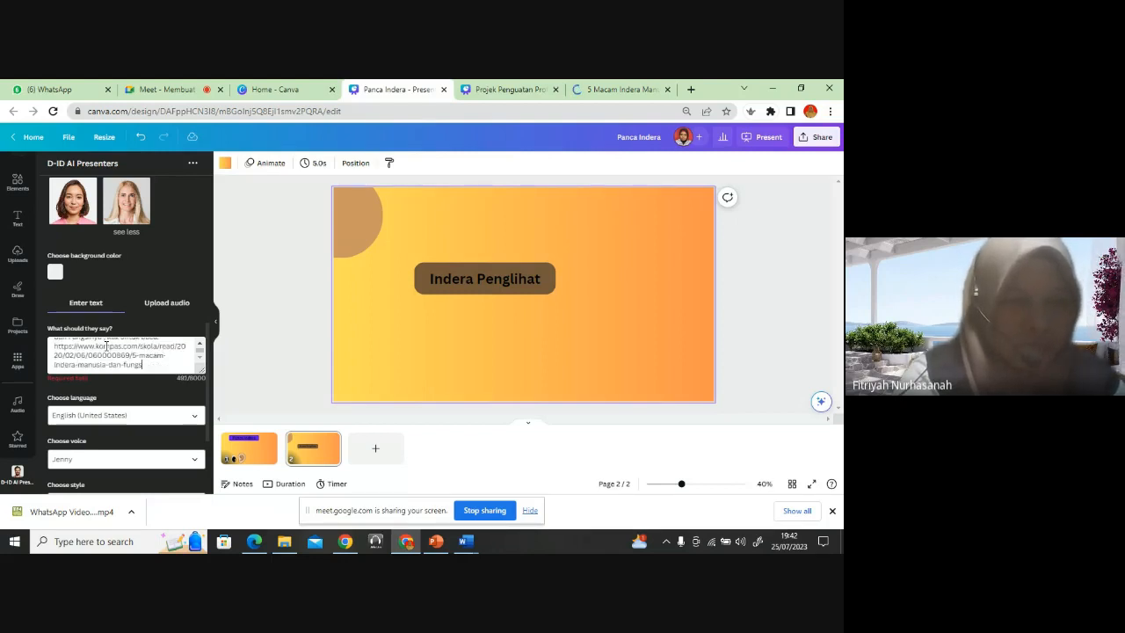
pyautogui.press('BackSpace')
pyautogui.press('BackSpace')
pyautogui.press('BackSpace')
pyautogui.press('BackSpace')
pyautogui.press('BackSpace')
pyautogui.press('BackSpace')
pyautogui.press('BackSpace')
pyautogui.press('BackSpace')
pyautogui.press('BackSpace')
pyautogui.press('BackSpace')
pyautogui.press('BackSpace')
pyautogui.press('BackSpace')
pyautogui.press('BackSpace')
pyautogui.press('BackSpace')
pyautogui.press('BackSpace')
pyautogui.press('BackSpace')
pyautogui.press('BackSpace')
pyautogui.press('BackSpace')
pyautogui.press('BackSpace')
pyautogui.press('BackSpace')
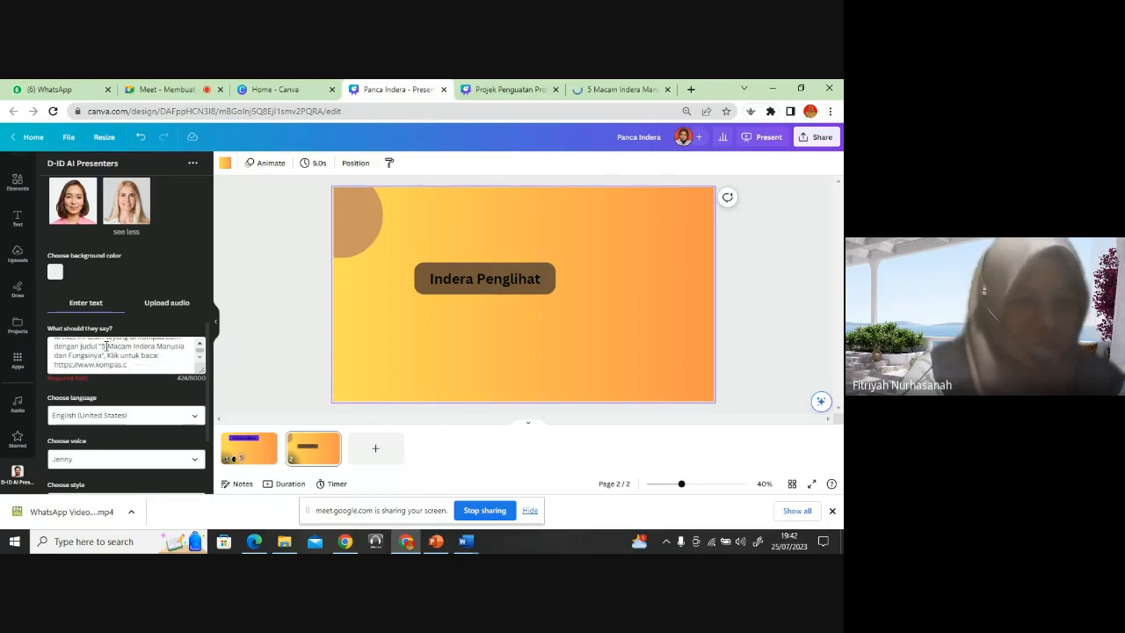
pyautogui.press('BackSpace')
pyautogui.press('BackSpace')
pyautogui.press('BackSpace')
pyautogui.press('BackSpace')
pyautogui.press('BackSpace')
pyautogui.press('BackSpace')
pyautogui.press('BackSpace')
pyautogui.press('BackSpace')
pyautogui.press('BackSpace')
pyautogui.press('BackSpace')
pyautogui.press('BackSpace')
pyautogui.press('BackSpace')
pyautogui.press('BackSpace')
pyautogui.press('BackSpace')
pyautogui.press('BackSpace')
pyautogui.press('BackSpace')
pyautogui.press('BackSpace')
pyautogui.press('BackSpace')
pyautogui.press('BackSpace')
pyautogui.press('BackSpace')
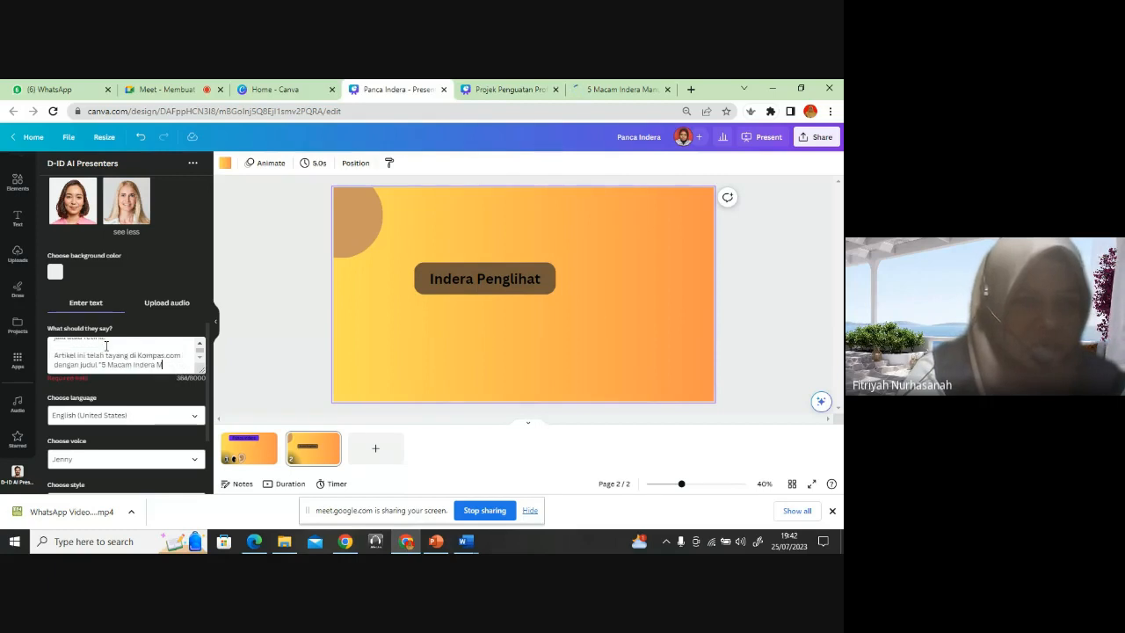
pyautogui.press('BackSpace')
pyautogui.press('BackSpace')
pyautogui.press('BackSpace')
pyautogui.press('BackSpace')
pyautogui.press('BackSpace')
pyautogui.press('BackSpace')
pyautogui.press('BackSpace')
pyautogui.press('BackSpace')
pyautogui.press('BackSpace')
pyautogui.press('BackSpace')
pyautogui.press('BackSpace')
pyautogui.press('BackSpace')
pyautogui.press('BackSpace')
pyautogui.press('BackSpace')
pyautogui.press('BackSpace')
pyautogui.press('BackSpace')
pyautogui.press('BackSpace')
pyautogui.press('BackSpace')
pyautogui.press('BackSpace')
pyautogui.press('BackSpace')
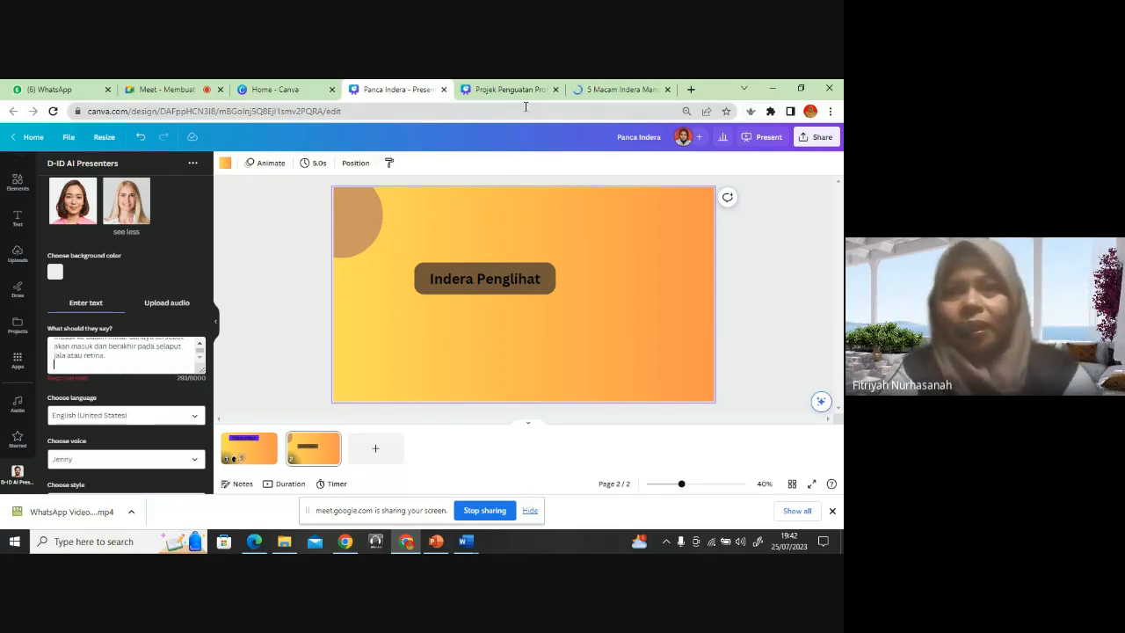
# Step: Switch to the Kompas.com article and copy the Iris section from its heading through "Bila tidak ada pigmen maka mata akan berwarna merah."
pyautogui.click(629, 92)
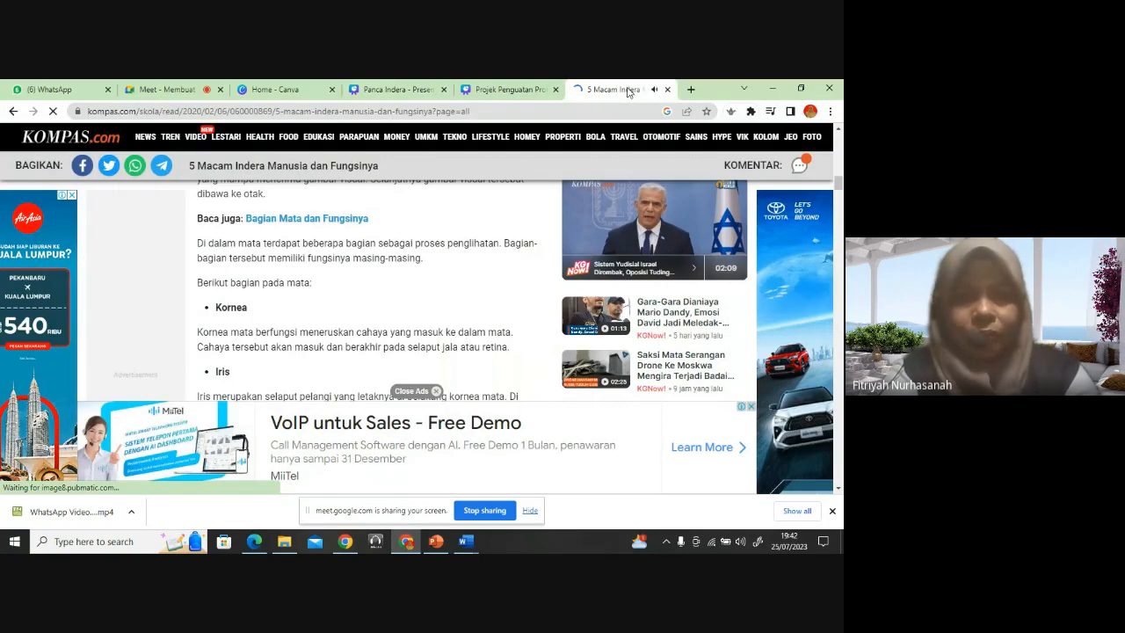
pyautogui.scroll(-2, 399, 255)
pyautogui.scroll(-2, 399, 255)
pyautogui.scroll(1, 399, 255)
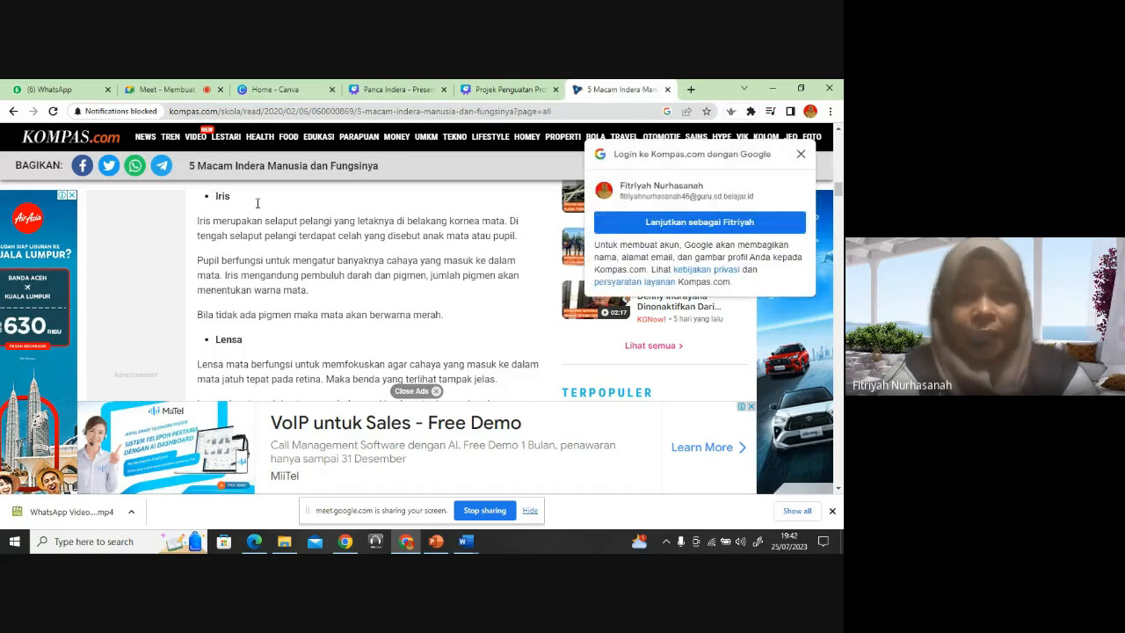
pyautogui.moveTo(215, 196); pyautogui.dragTo(486, 327)
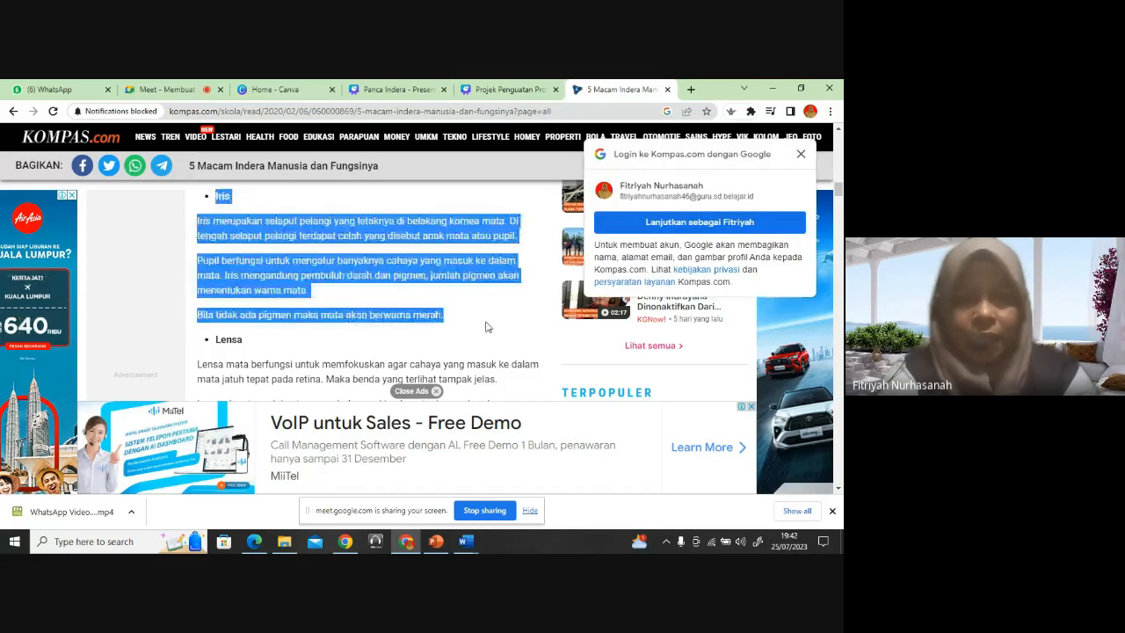
pyautogui.rightClick(342, 277)
pyautogui.click(383, 290)
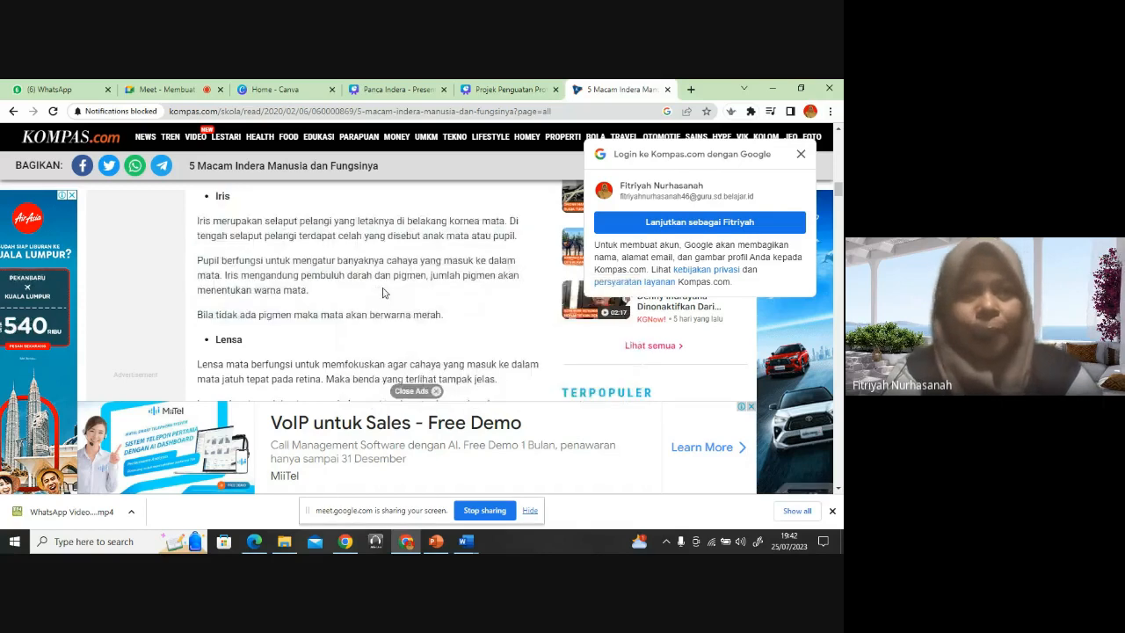
# Step: Return to the Panca Indera design in Canva and paste the copied Iris passage at the end of the presenter's script
pyautogui.click(187, 97)
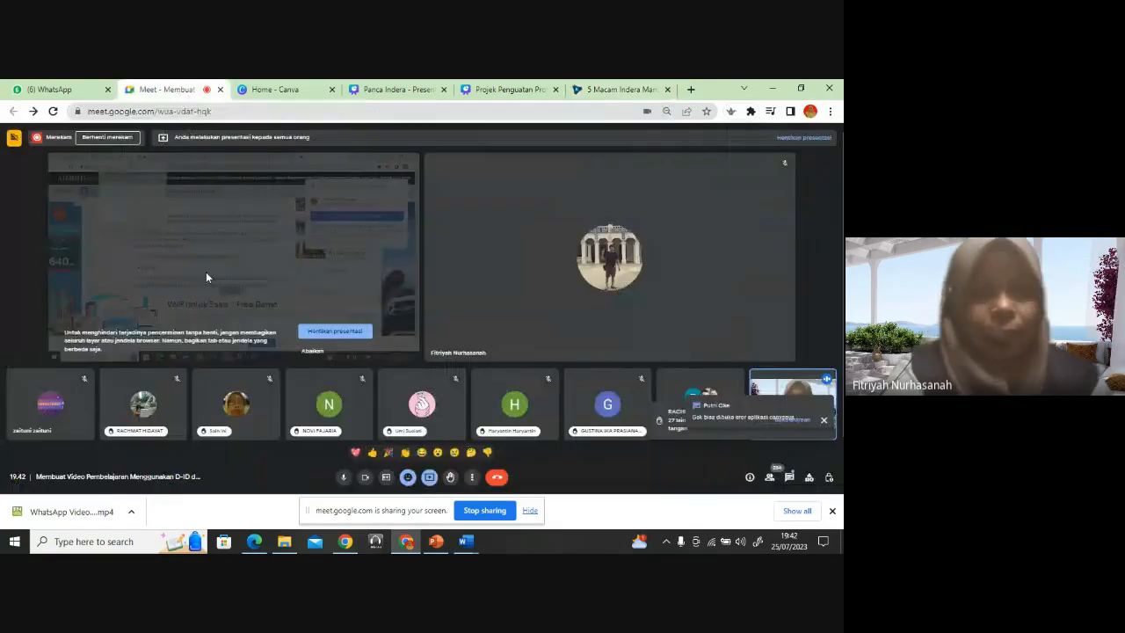
pyautogui.click(387, 95)
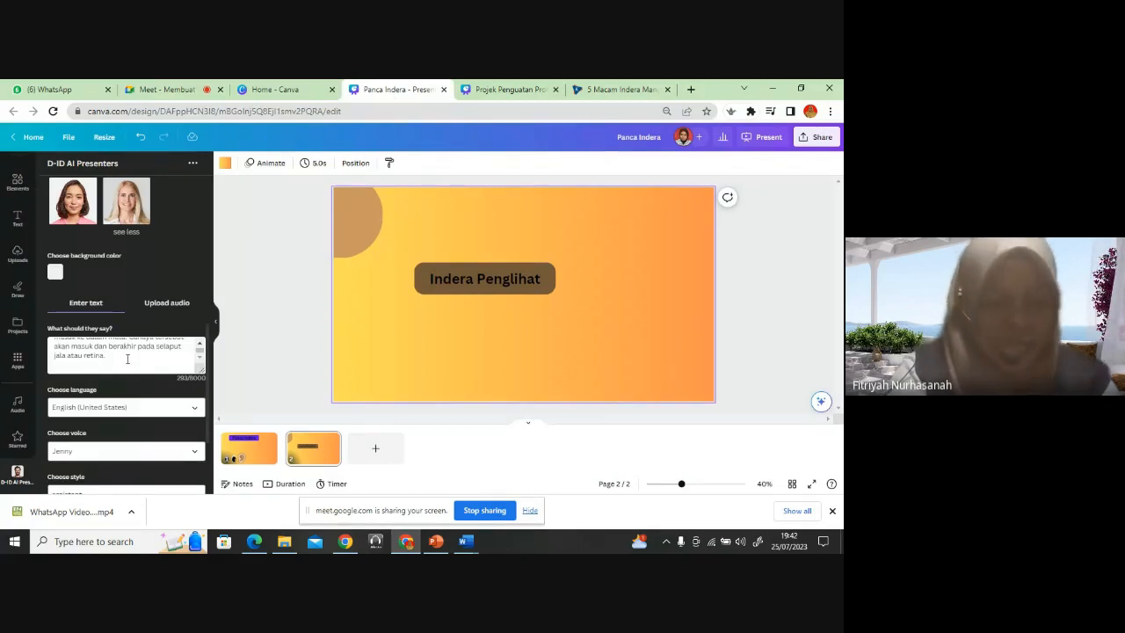
pyautogui.hotkey('ctrl', 'v')
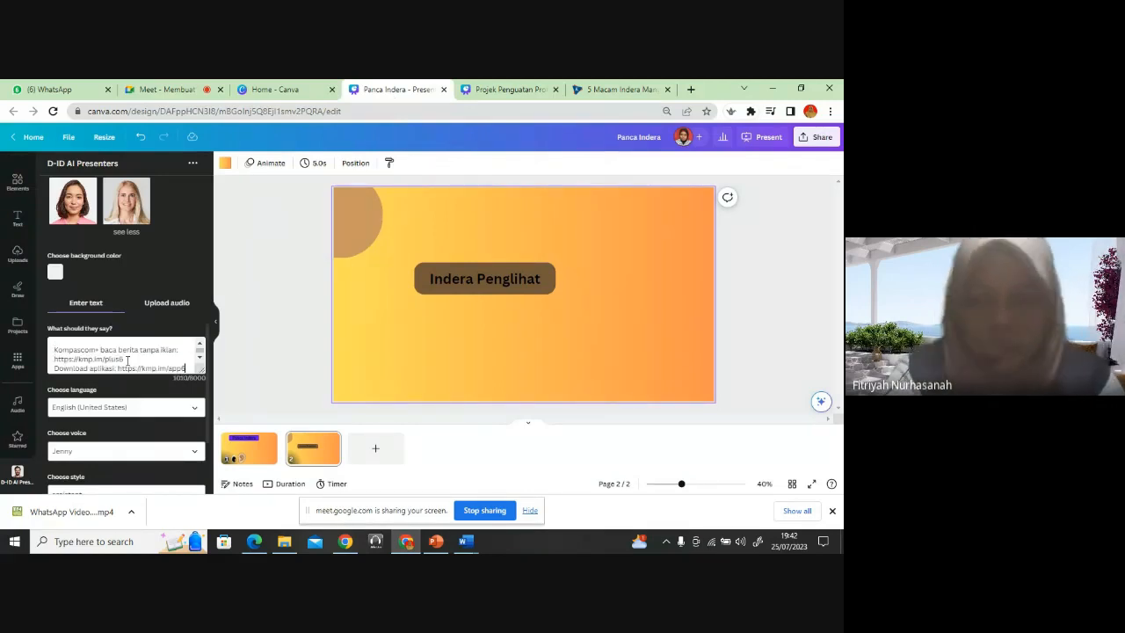
# Step: Delete the Kompas.com attribution, author credits and links after "berwarna merah." at the end of the presenter's script
pyautogui.press('BackSpace')
pyautogui.press('BackSpace')
pyautogui.press('BackSpace')
pyautogui.press('BackSpace')
pyautogui.press('BackSpace')
pyautogui.press('BackSpace')
pyautogui.press('BackSpace')
pyautogui.press('BackSpace')
pyautogui.press('BackSpace')
pyautogui.press('BackSpace')
pyautogui.press('BackSpace')
pyautogui.press('BackSpace')
pyautogui.press('BackSpace')
pyautogui.press('BackSpace')
pyautogui.press('BackSpace')
pyautogui.press('BackSpace')
pyautogui.press('BackSpace')
pyautogui.press('BackSpace')
pyautogui.press('BackSpace')
pyautogui.press('BackSpace')
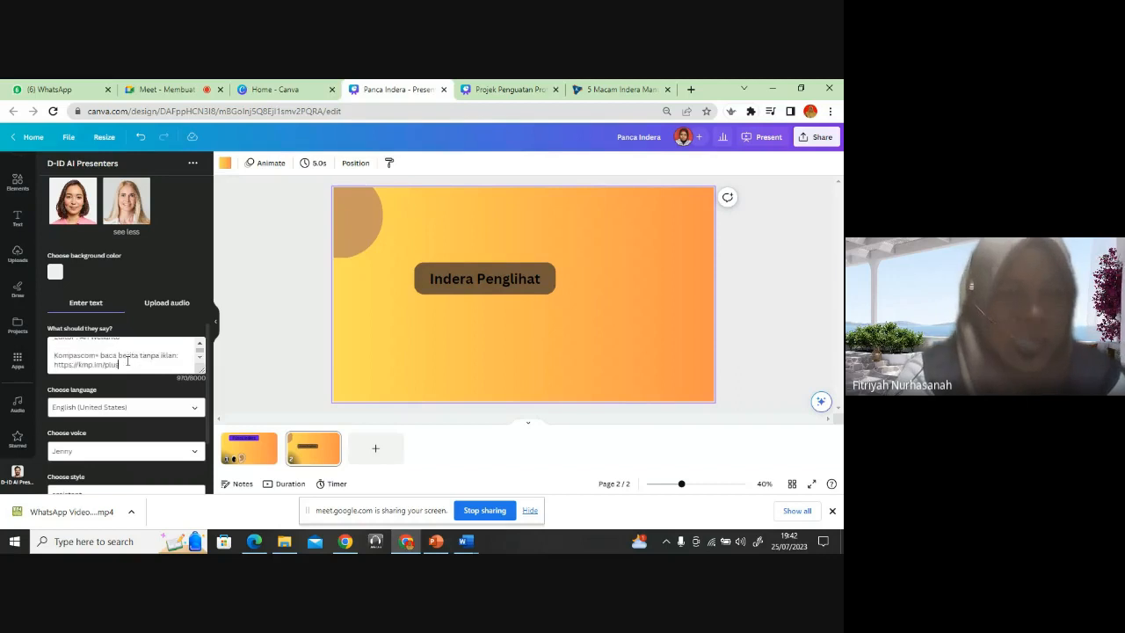
pyautogui.press('BackSpace')
pyautogui.press('BackSpace')
pyautogui.press('BackSpace')
pyautogui.press('BackSpace')
pyautogui.press('BackSpace')
pyautogui.press('BackSpace')
pyautogui.press('BackSpace')
pyautogui.press('BackSpace')
pyautogui.press('BackSpace')
pyautogui.press('BackSpace')
pyautogui.press('BackSpace')
pyautogui.press('BackSpace')
pyautogui.press('BackSpace')
pyautogui.press('BackSpace')
pyautogui.press('BackSpace')
pyautogui.press('BackSpace')
pyautogui.press('BackSpace')
pyautogui.press('BackSpace')
pyautogui.press('BackSpace')
pyautogui.press('BackSpace')
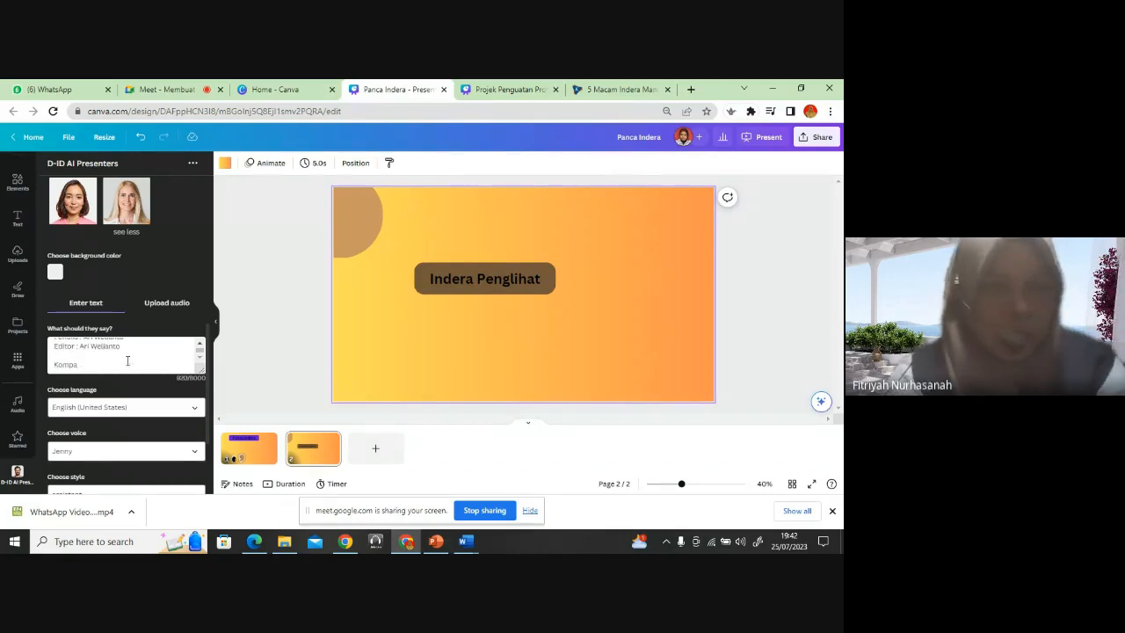
pyautogui.press('BackSpace')
pyautogui.press('BackSpace')
pyautogui.press('BackSpace')
pyautogui.press('BackSpace')
pyautogui.press('BackSpace')
pyautogui.press('BackSpace')
pyautogui.press('BackSpace')
pyautogui.press('BackSpace')
pyautogui.press('BackSpace')
pyautogui.press('BackSpace')
pyautogui.press('BackSpace')
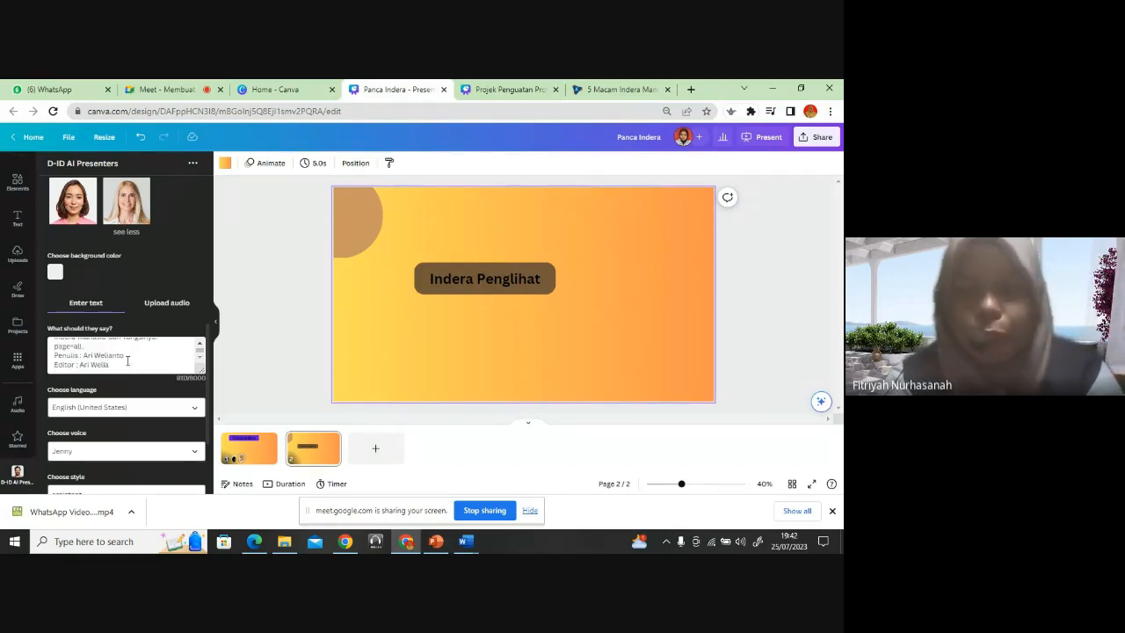
pyautogui.press('BackSpace')
pyautogui.press('BackSpace')
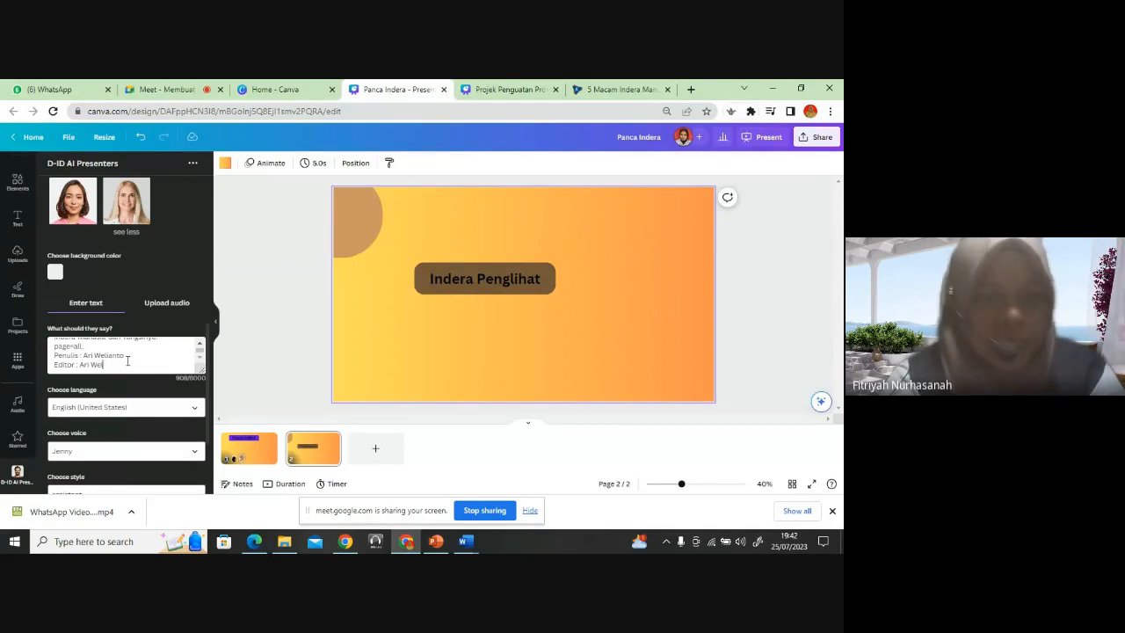
pyautogui.press('BackSpace')
pyautogui.press('BackSpace')
pyautogui.press('BackSpace')
pyautogui.press('BackSpace')
pyautogui.press('BackSpace')
pyautogui.press('BackSpace')
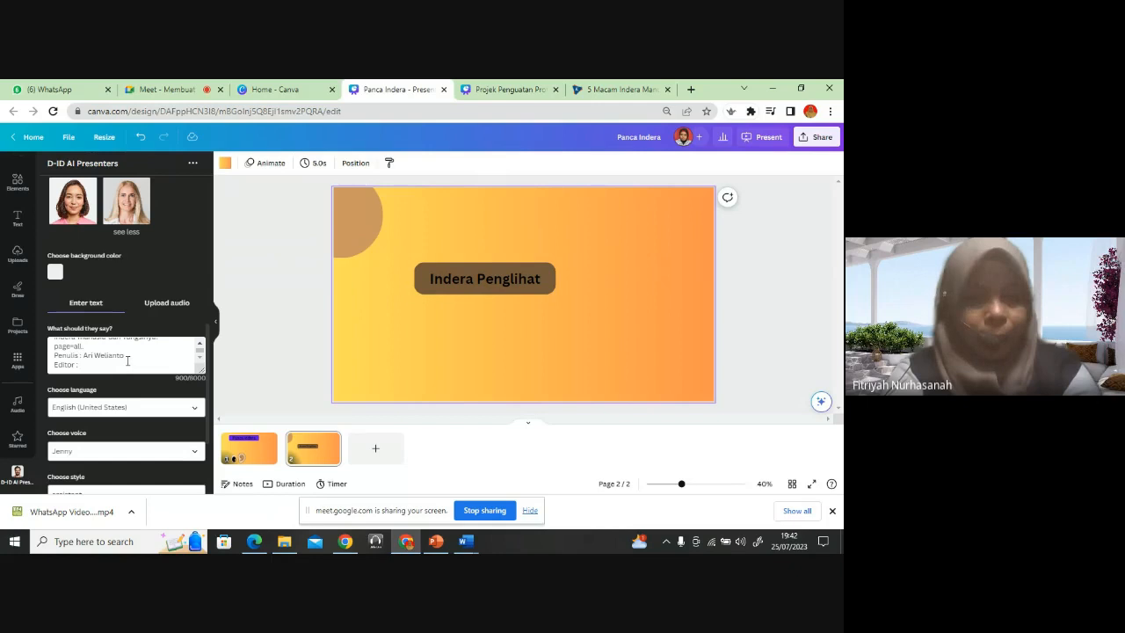
# Step: Set the presenter's language to Indonesian (Indonesia) and play a preview of the speech
pyautogui.click(195, 407)
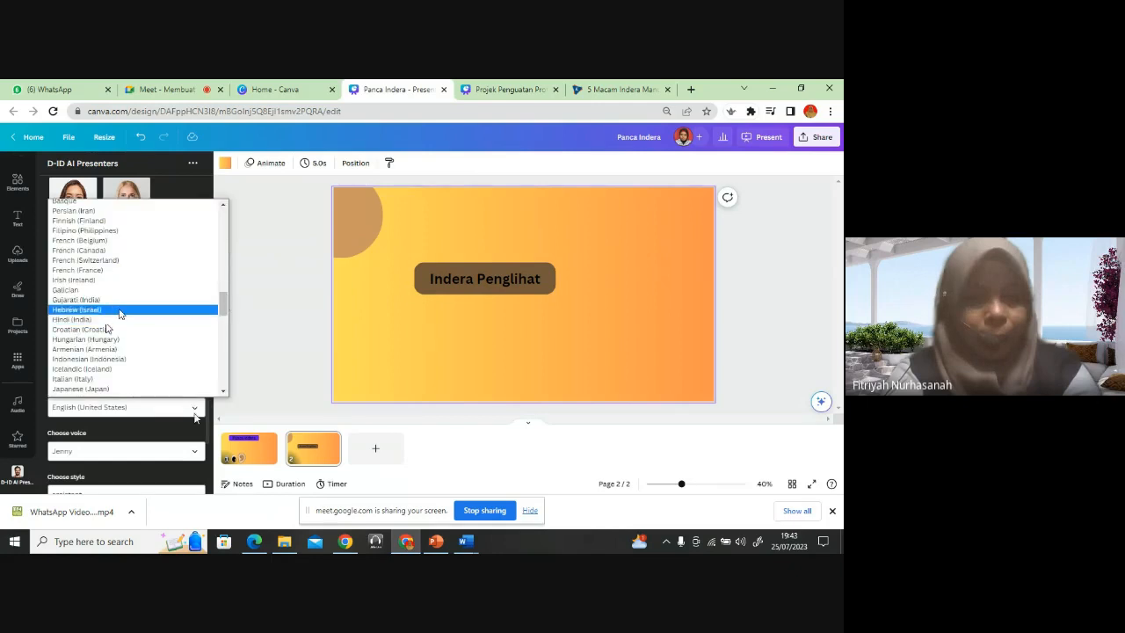
pyautogui.click(123, 359)
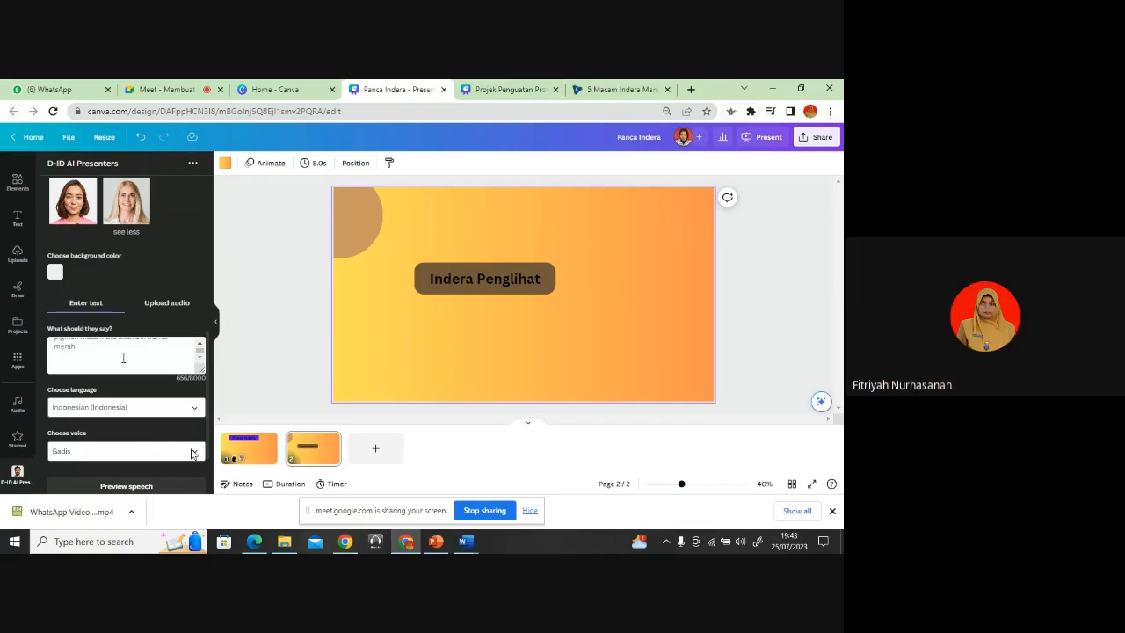
pyautogui.scroll(-1, 193, 454)
pyautogui.click(126, 409)
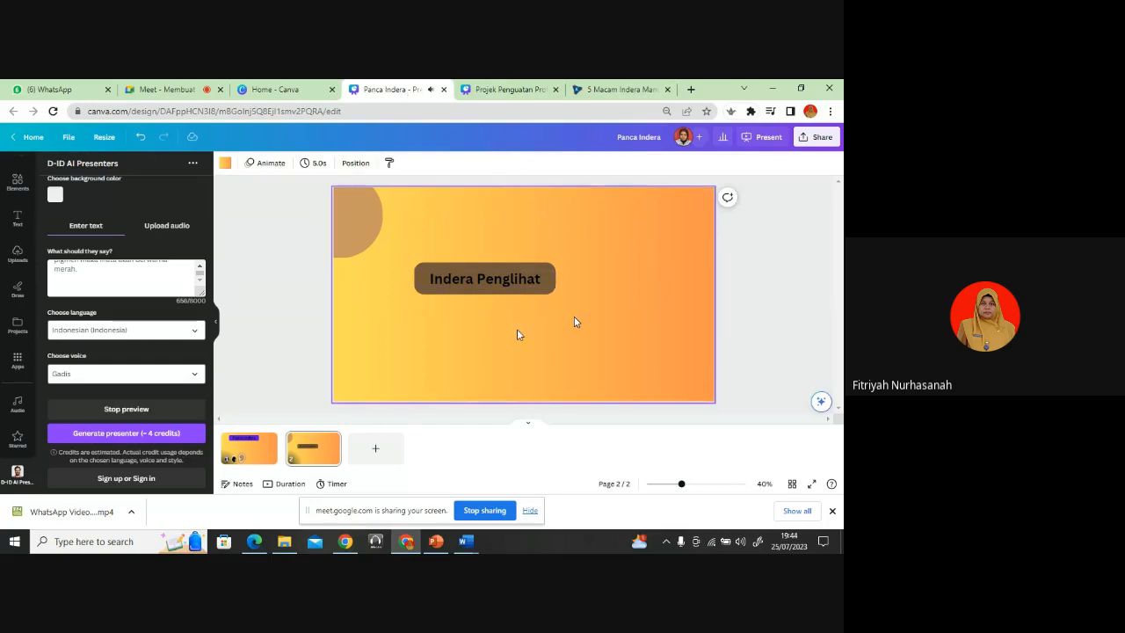
# Step: Look over the first page of the design, the available presenters and the script, language and voice settings
pyautogui.press('pageup')
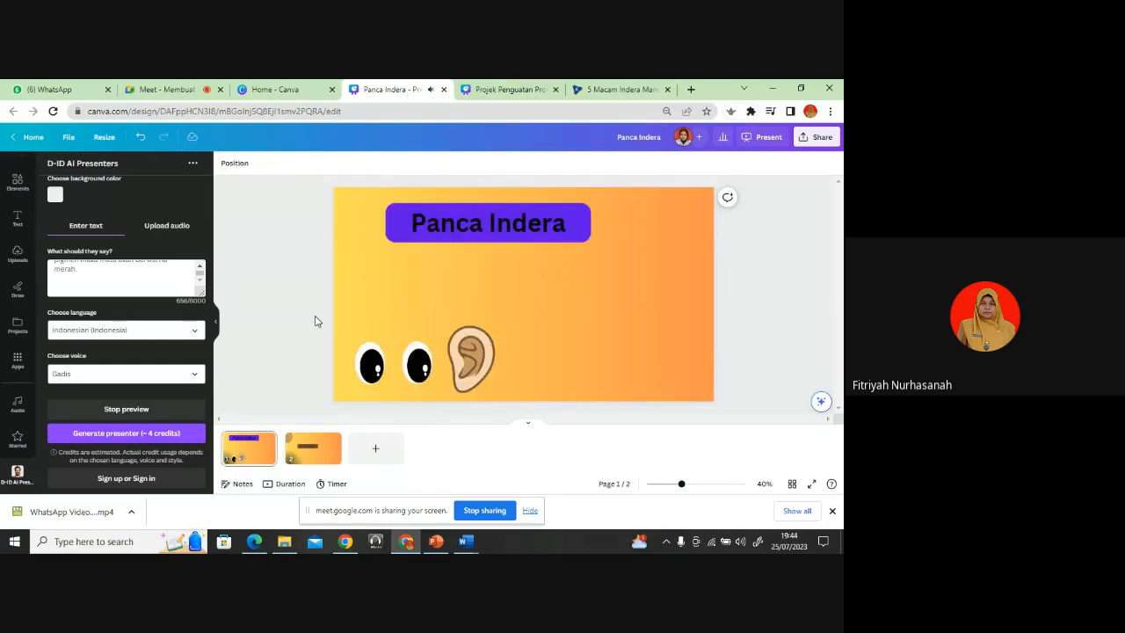
pyautogui.click(314, 448)
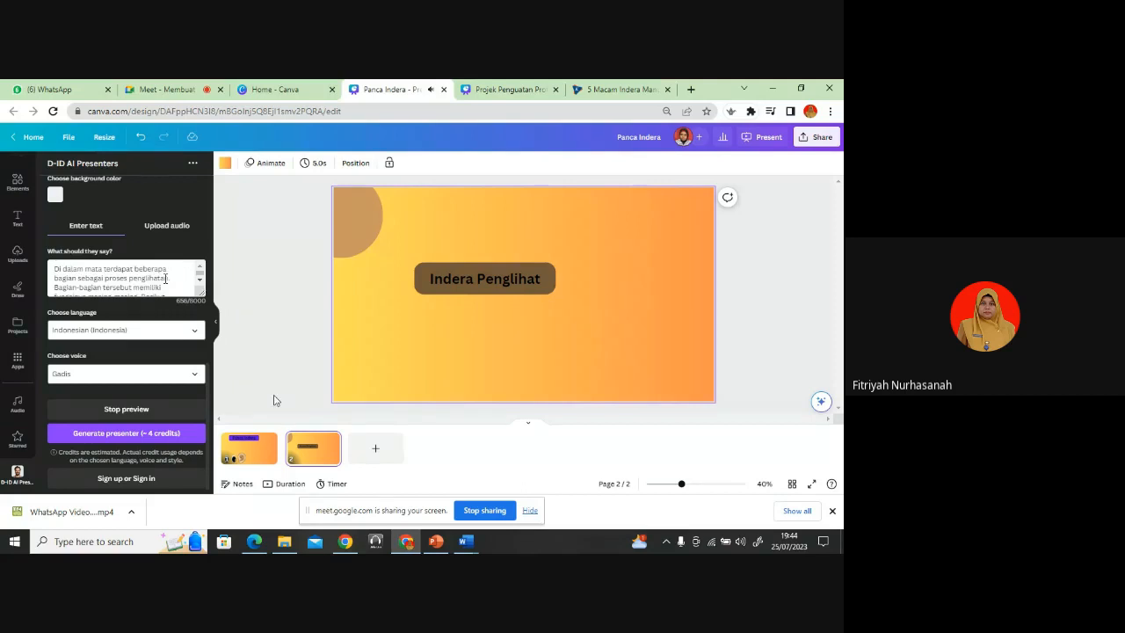
pyautogui.scroll(10, 182, 246)
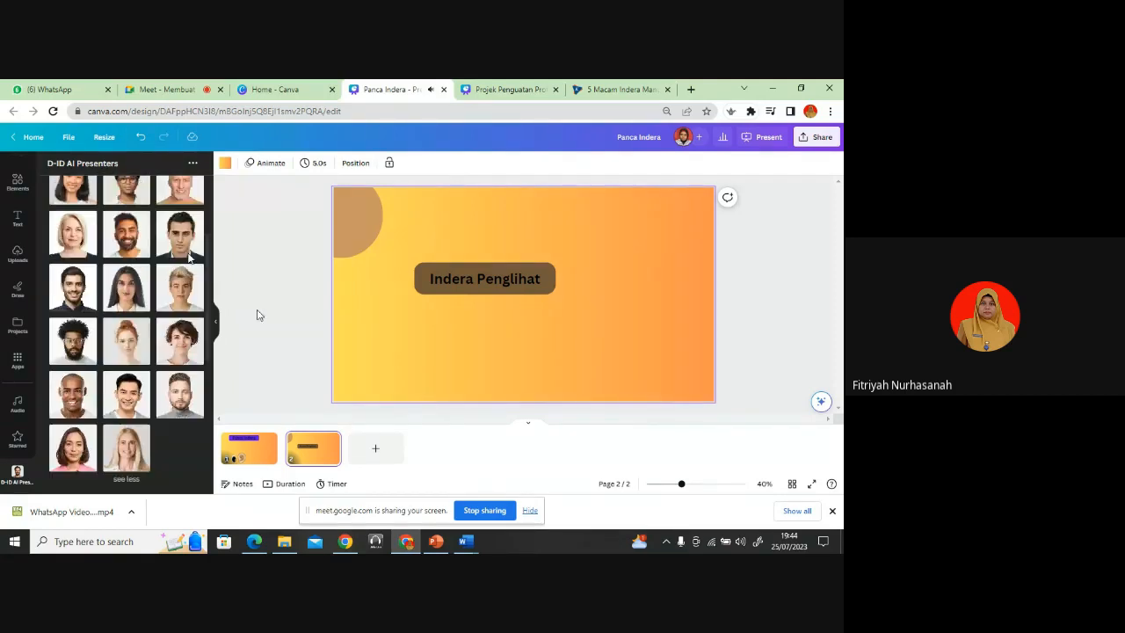
pyautogui.scroll(3, 189, 256)
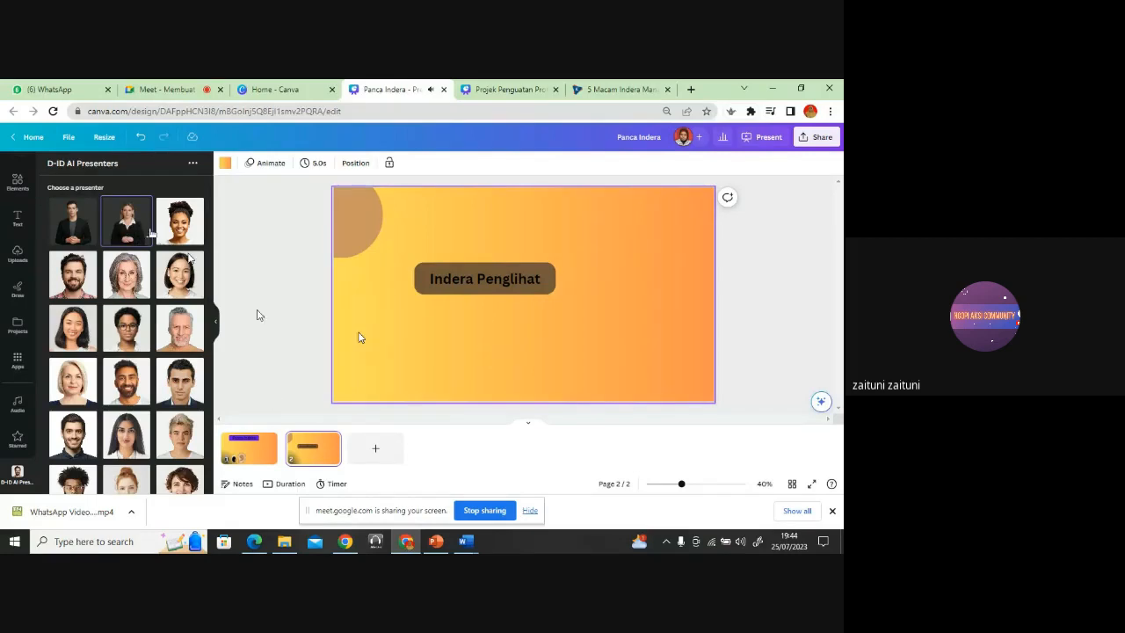
pyautogui.scroll(-10, 188, 334)
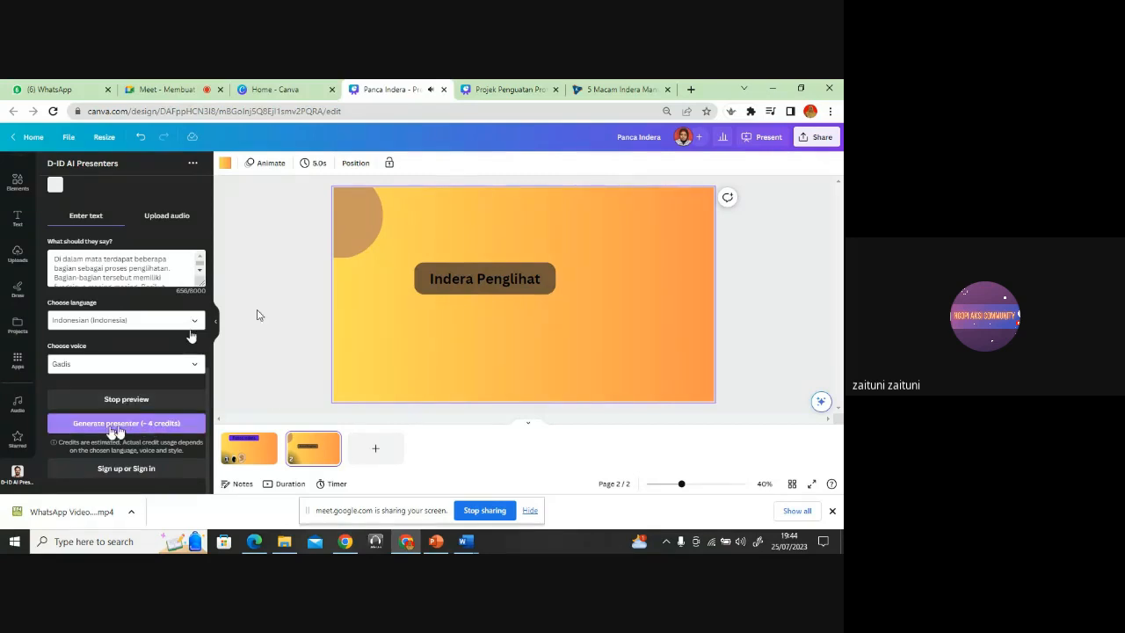
pyautogui.scroll(1, 131, 304)
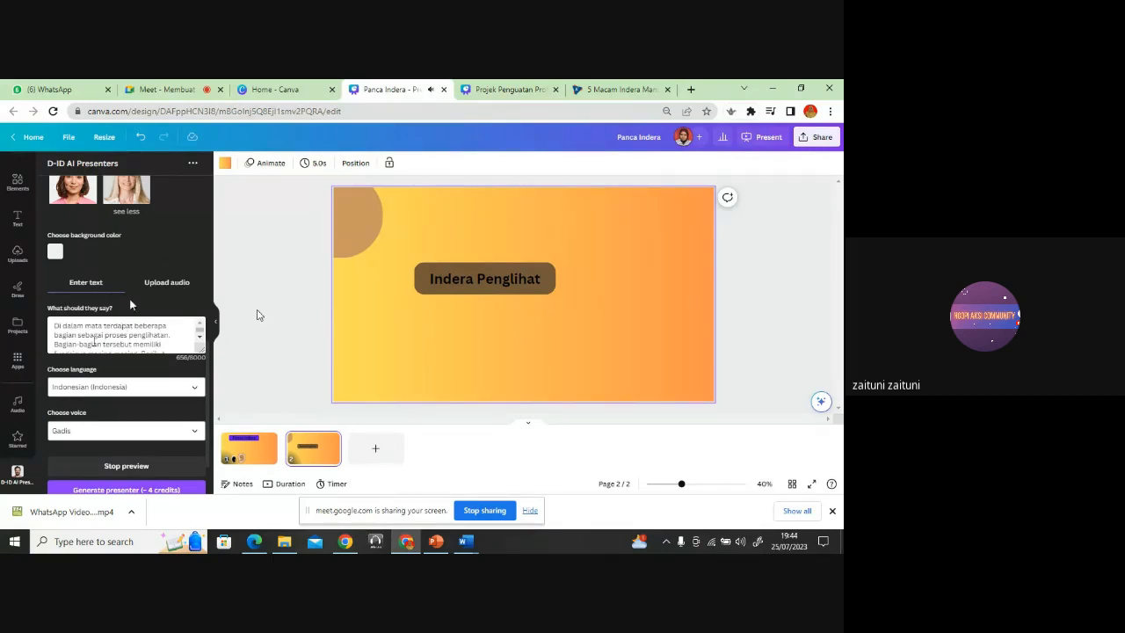
pyautogui.scroll(-5, 154, 334)
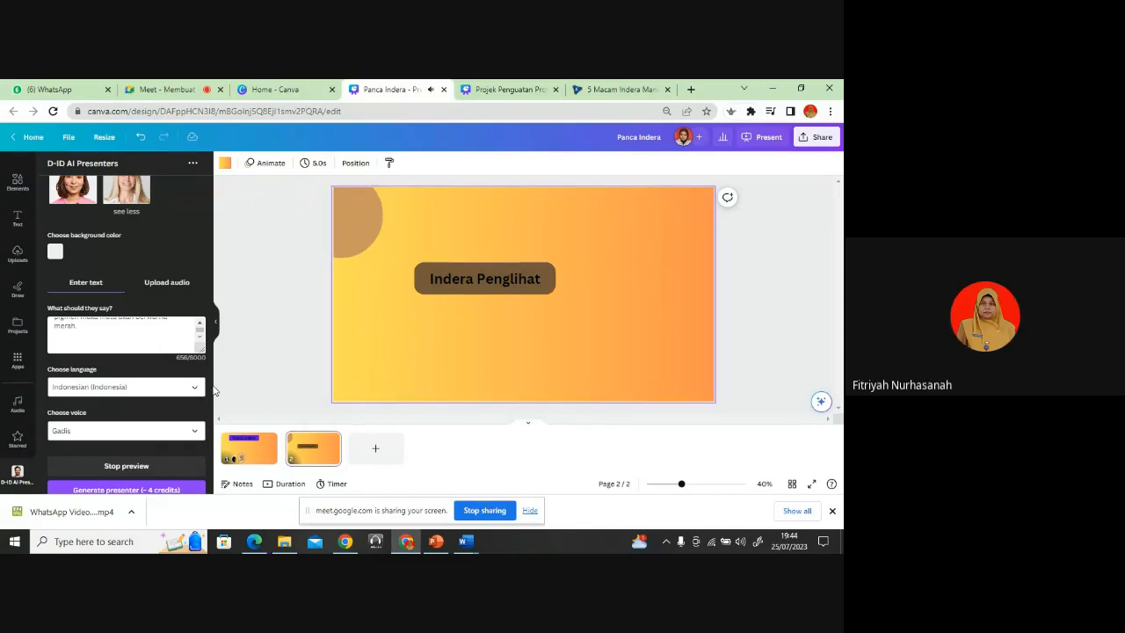
# Step: Start generating the presenter and connect the D-ID account by signing in with Google
pyautogui.click(154, 490)
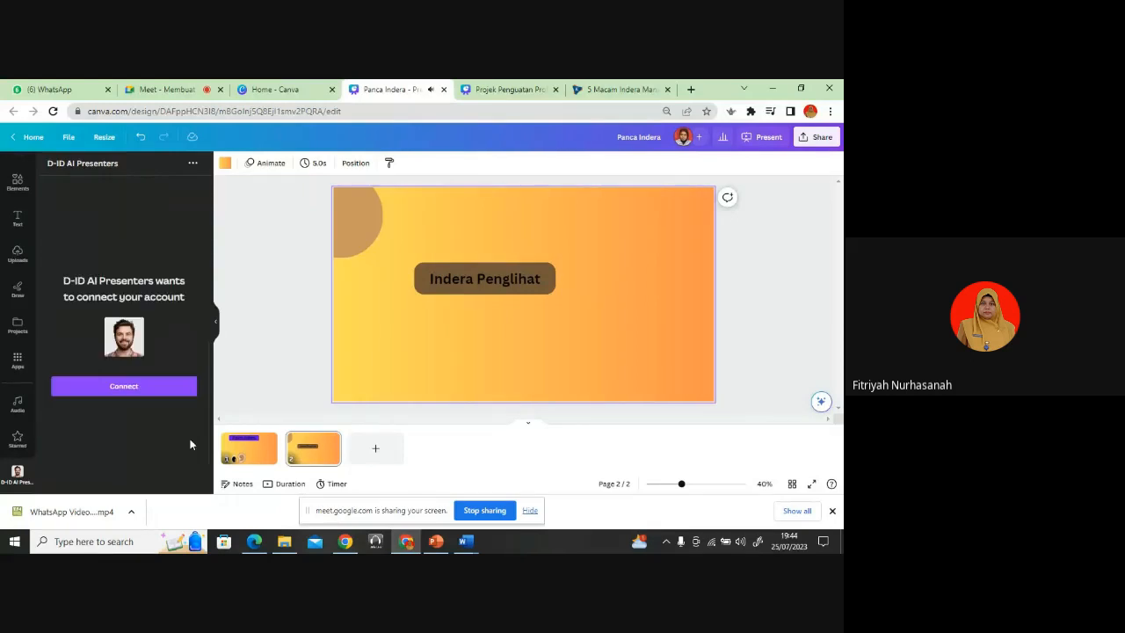
pyautogui.click(128, 388)
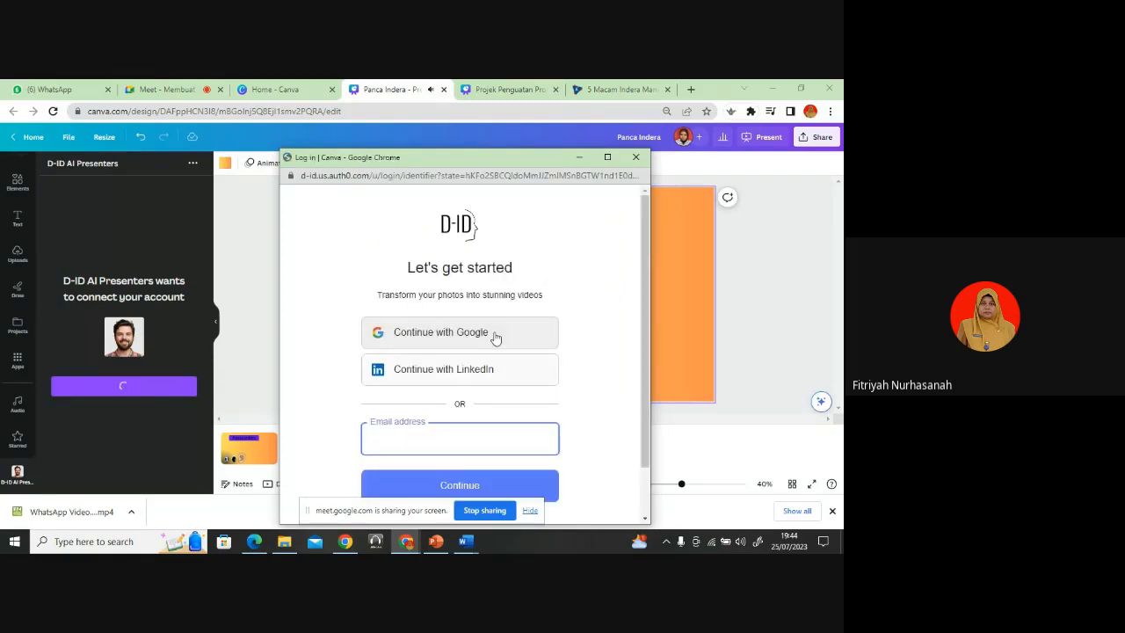
pyautogui.click(495, 338)
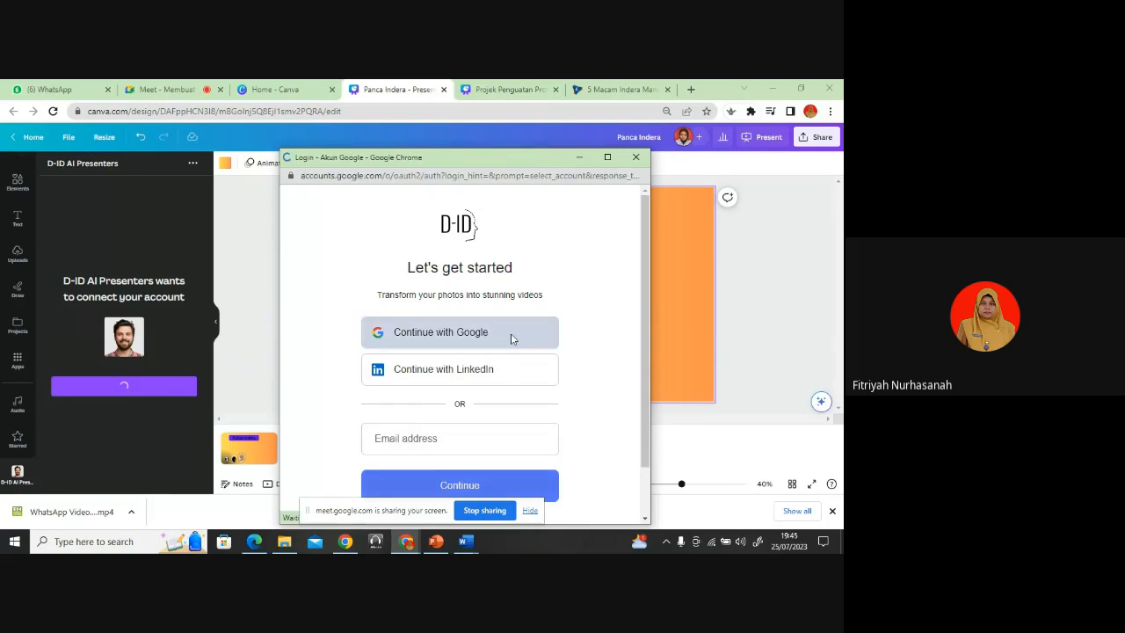
pyautogui.click(421, 314)
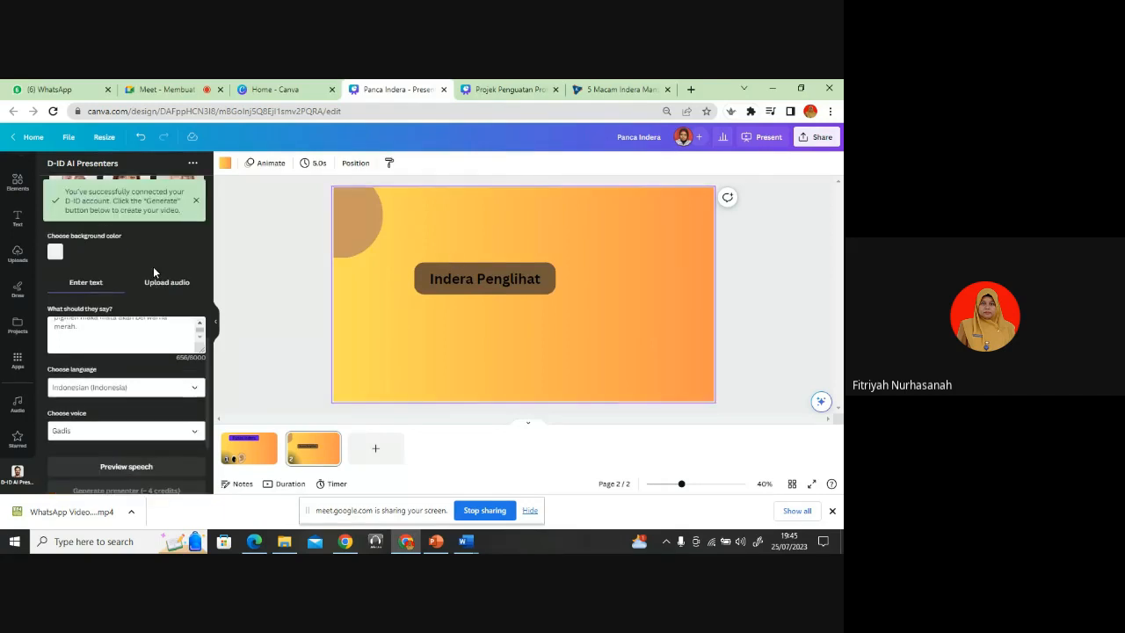
# Step: Check the presenter settings and the D-ID credit status, and briefly preview the speech before stopping it
pyautogui.scroll(2, 153, 267)
pyautogui.scroll(-3, 153, 268)
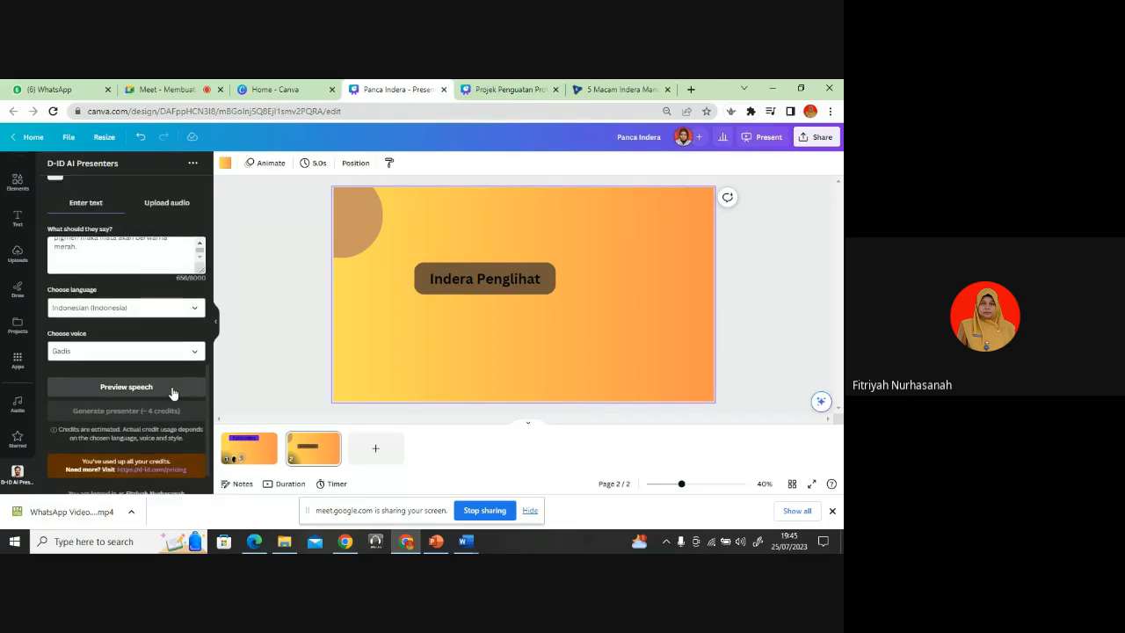
pyautogui.scroll(-2, 173, 393)
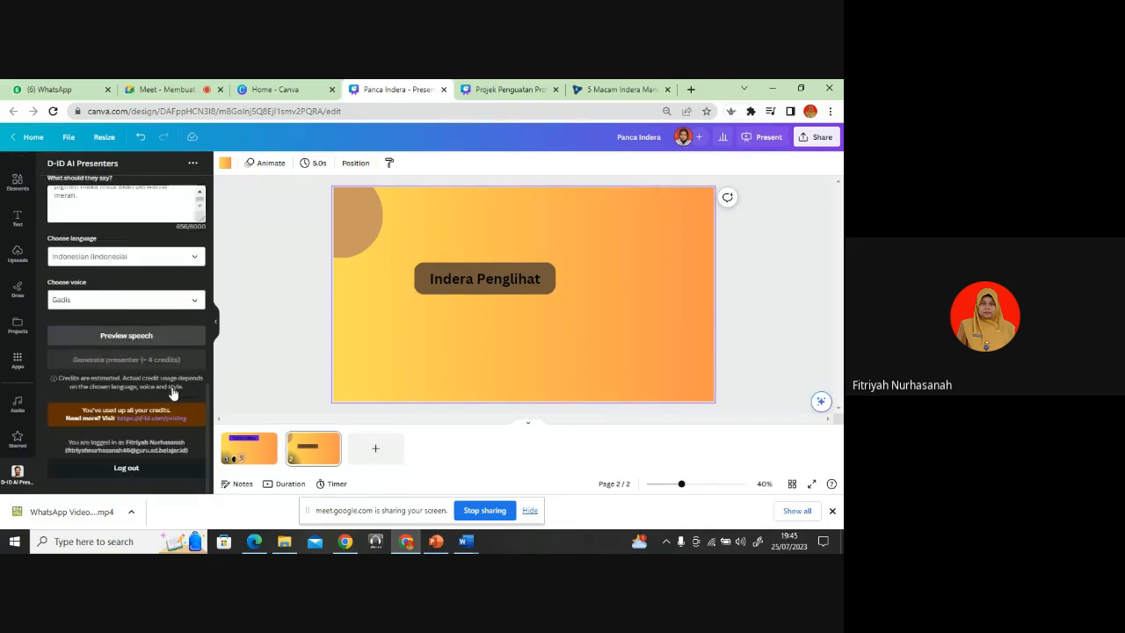
pyautogui.scroll(1, 173, 393)
pyautogui.click(175, 368)
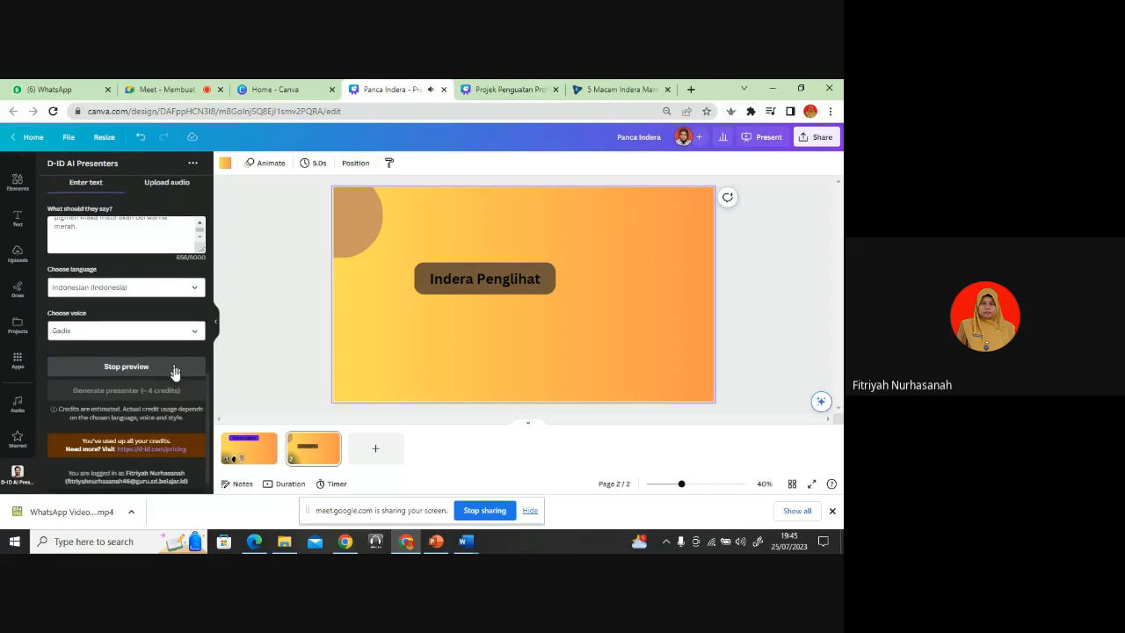
pyautogui.click(175, 369)
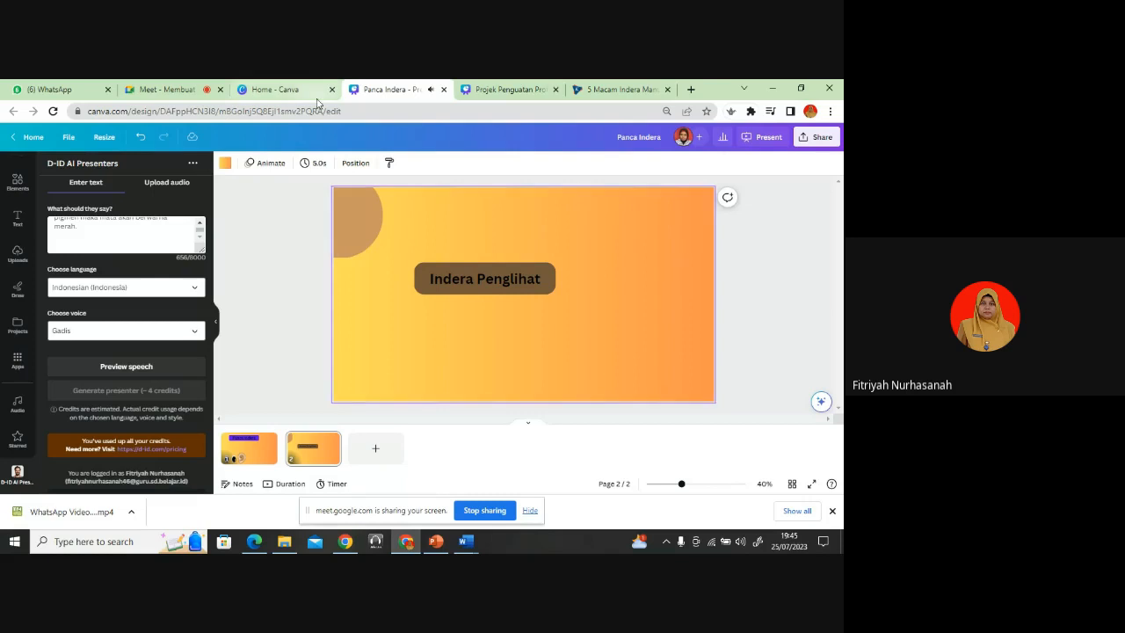
# Step: View the "Projek Penguatan Profil Pelajar Pancasila" design in Canva and the "Video Pembelajaran D-ID di Canva" slide in PowerPoint
pyautogui.click(527, 91)
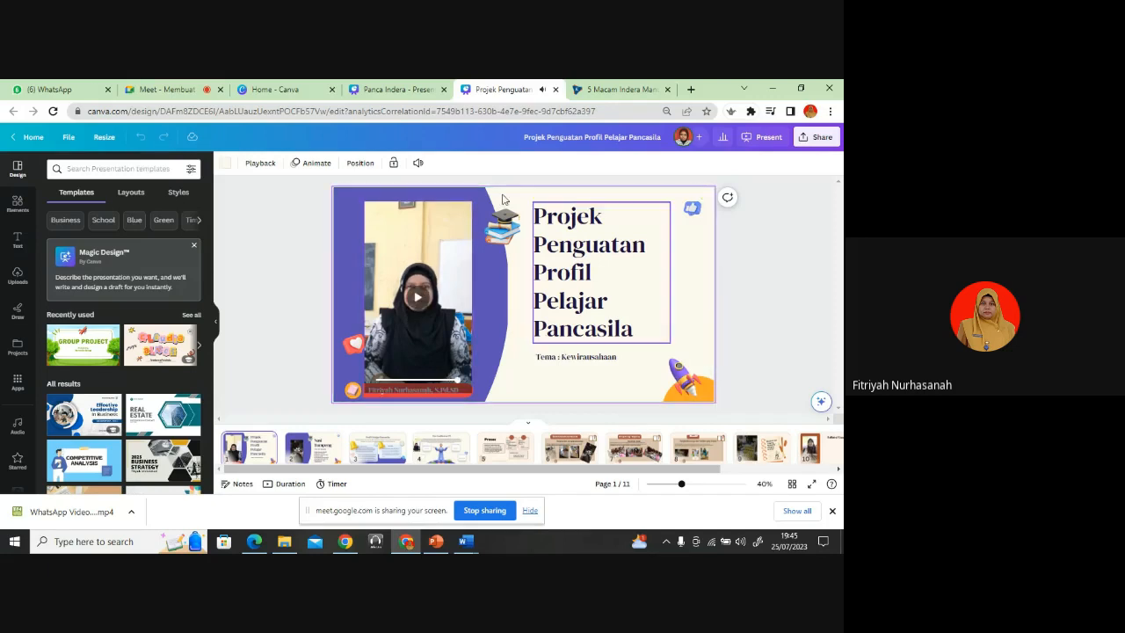
pyautogui.click(397, 87)
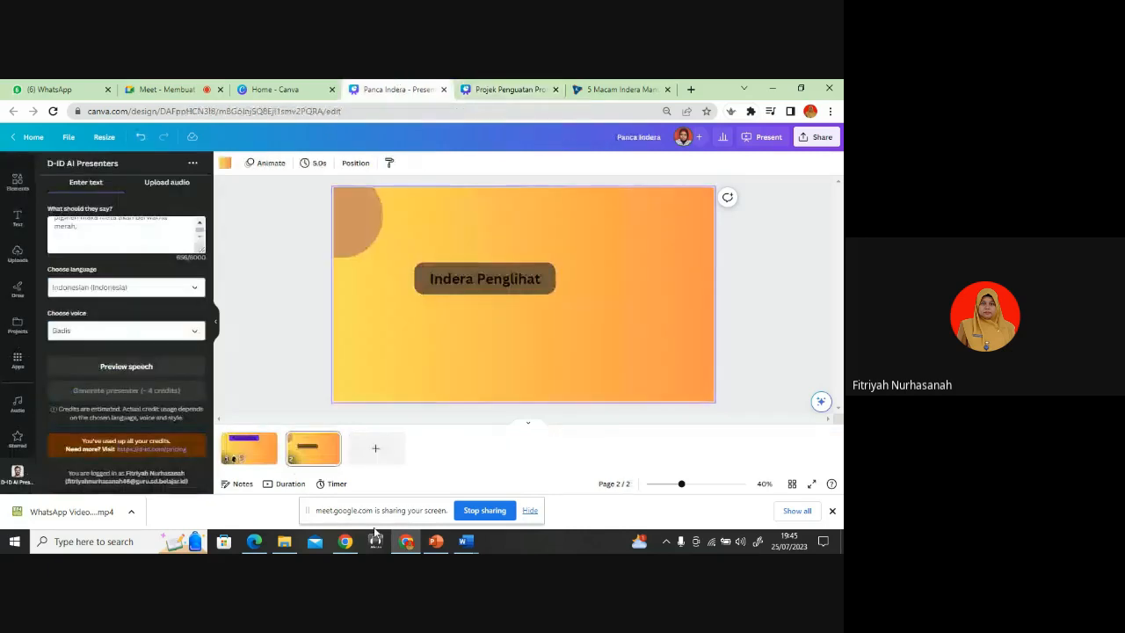
pyautogui.click(437, 541)
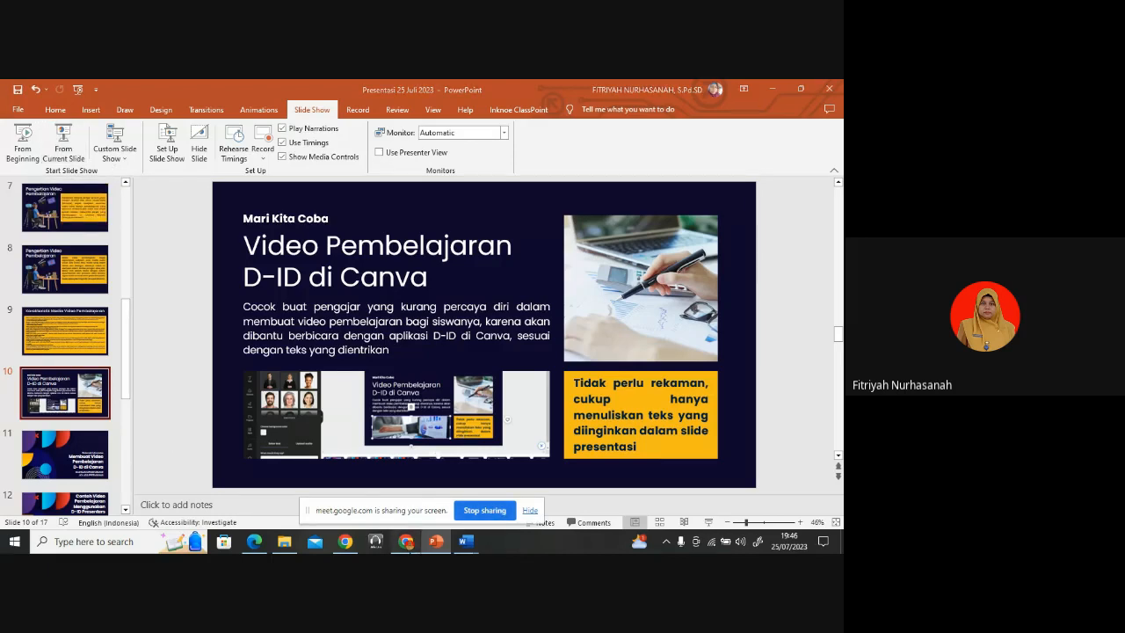
# Step: Switch back to the Panca Indera design in Canva and present the Indera Penglihat page in full screen
pyautogui.click(406, 542)
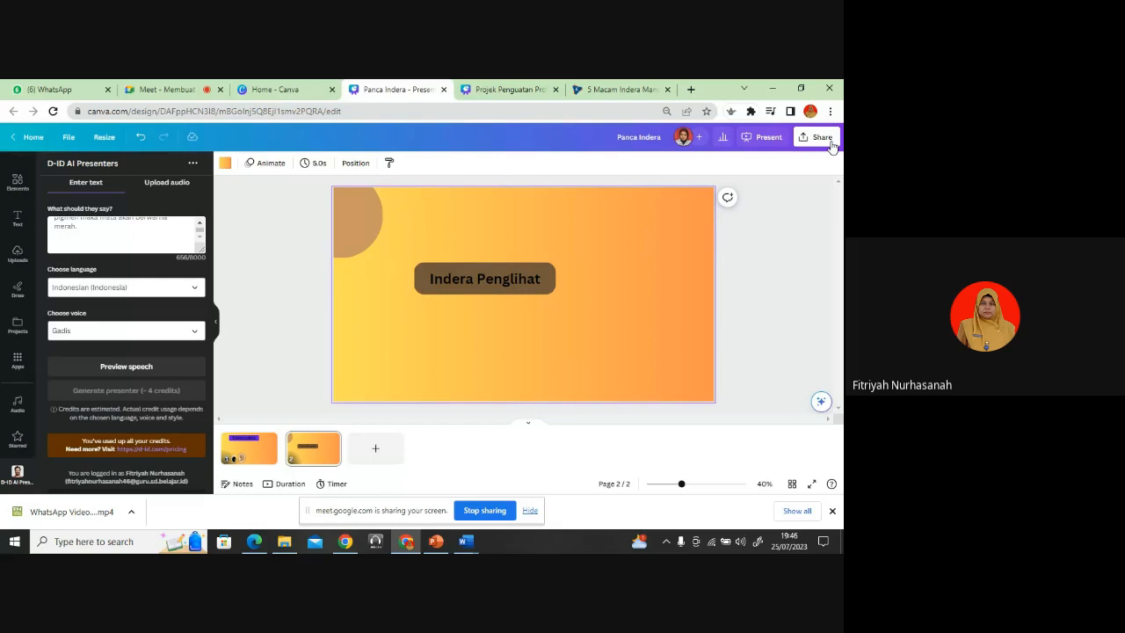
pyautogui.click(765, 137)
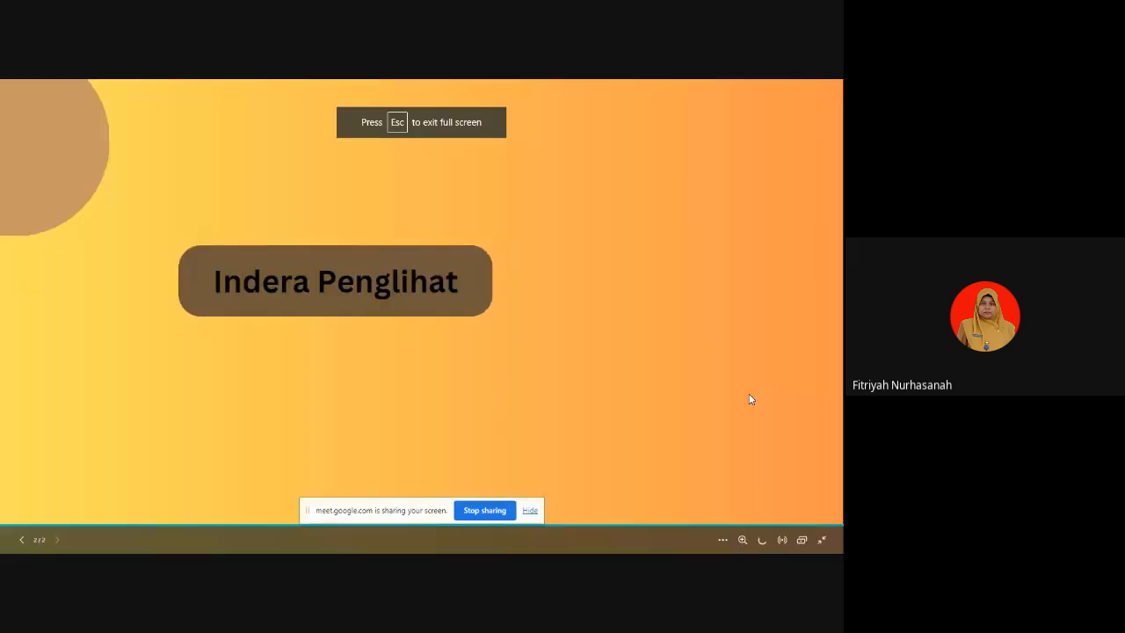
# Step: Leave the full-screen presentation and review the presenter's script from its beginning
pyautogui.click(494, 517)
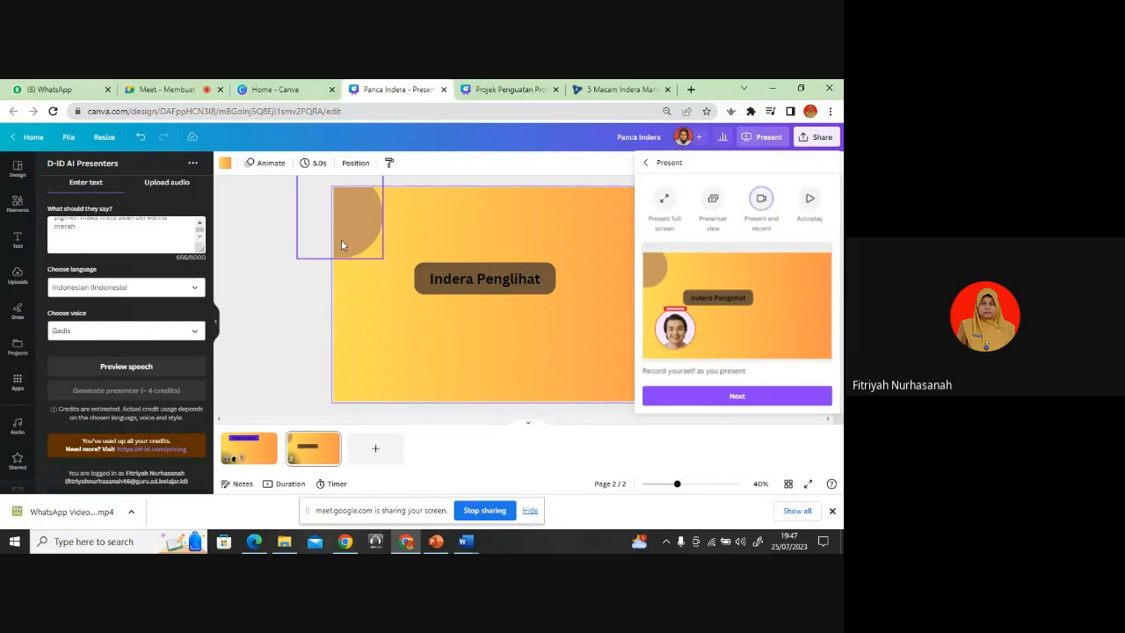
pyautogui.scroll(3, 127, 238)
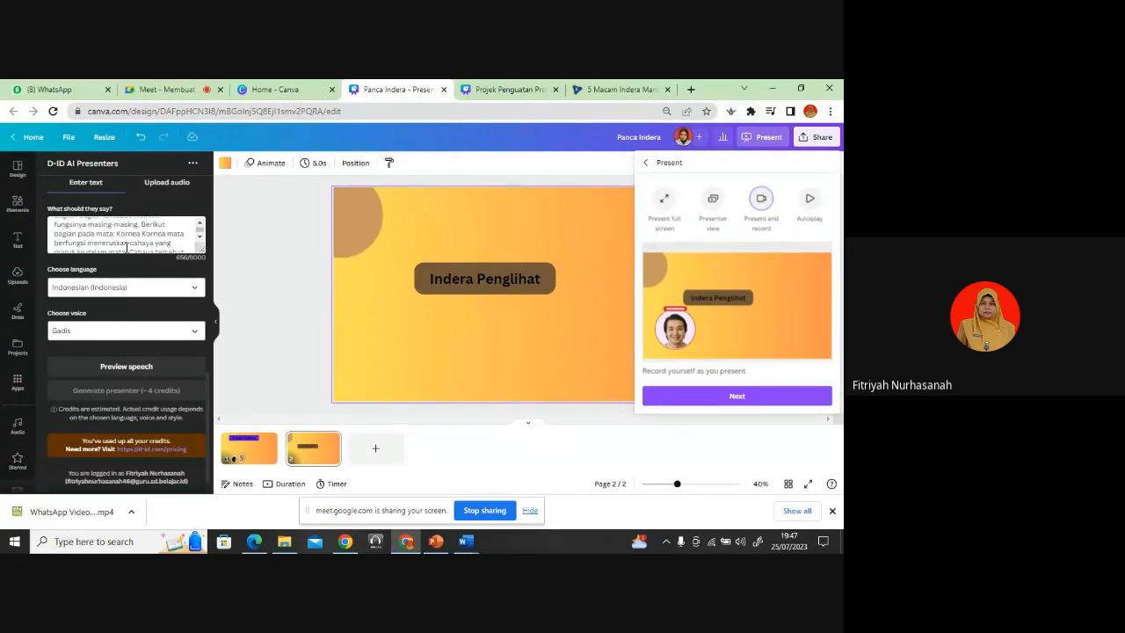
pyautogui.scroll(2, 127, 249)
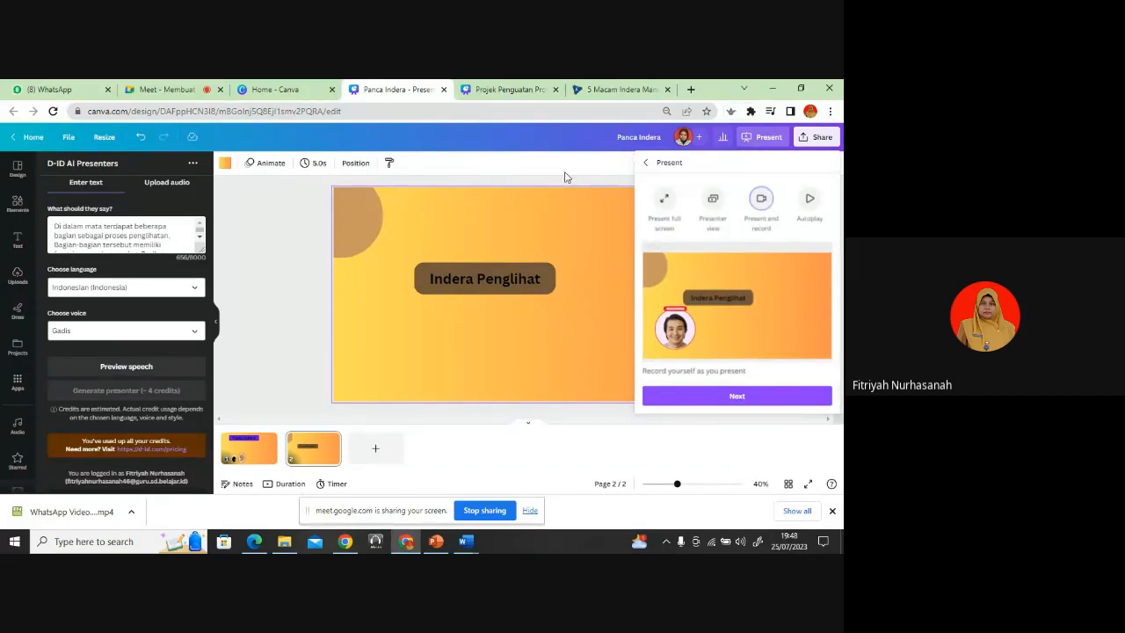
# Step: Open the recording studio for Present and record, and check the camera choices, keeping No camera
pyautogui.click(774, 140)
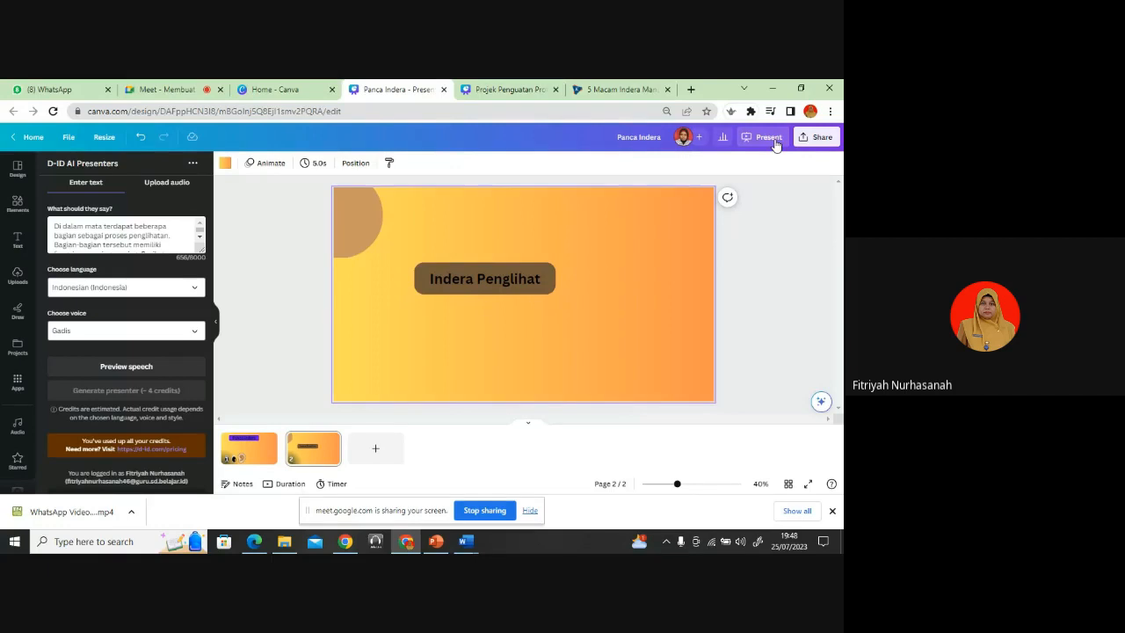
pyautogui.click(772, 141)
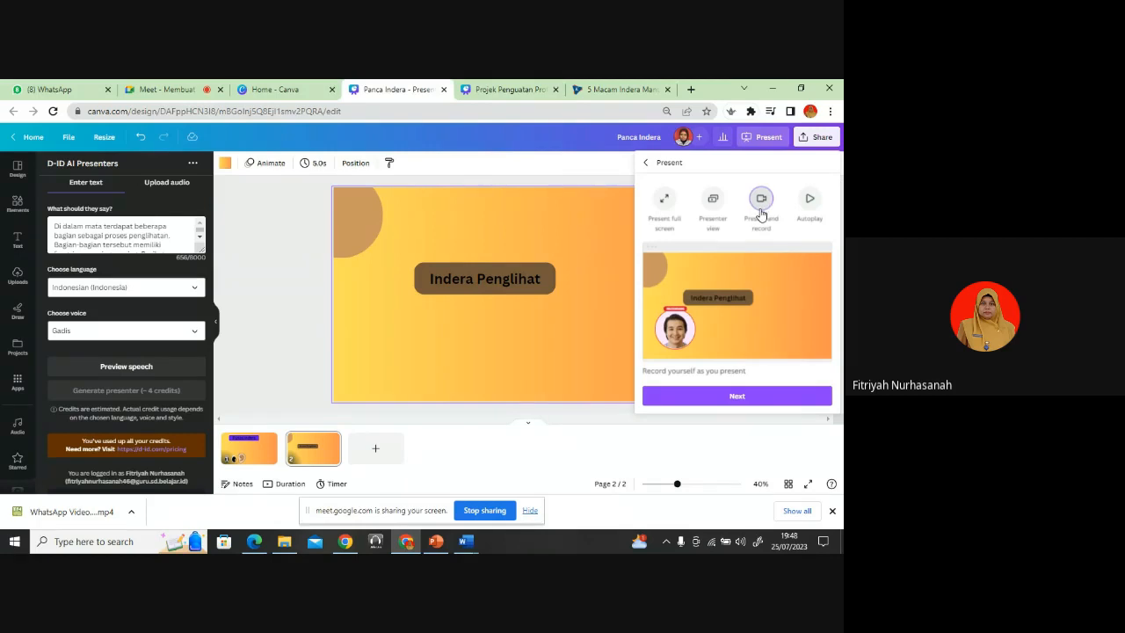
pyautogui.click(759, 395)
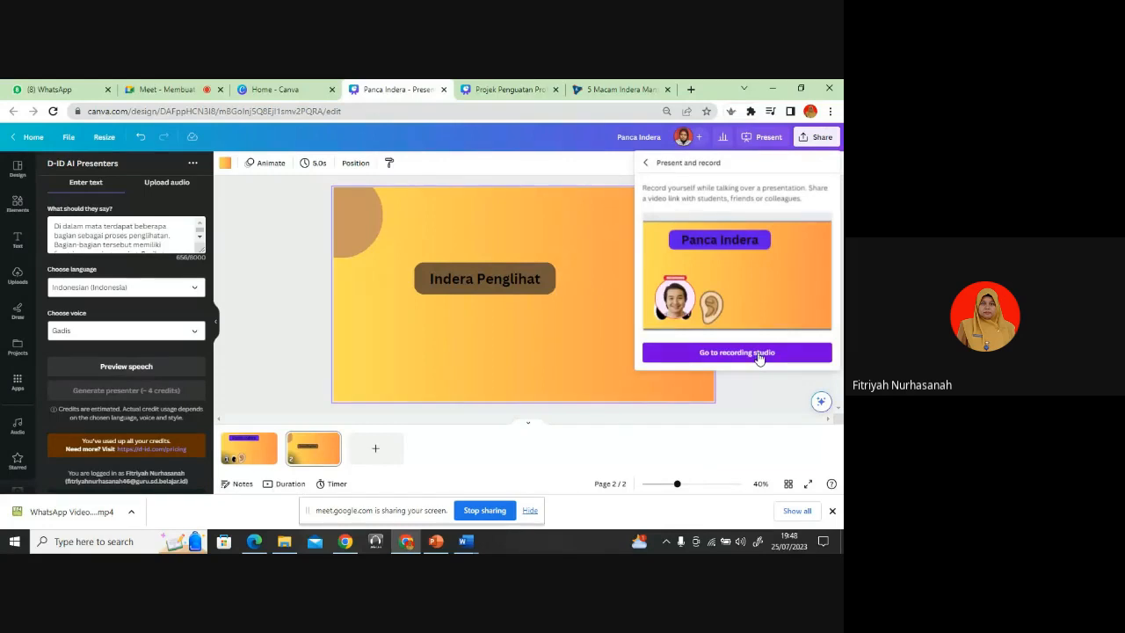
pyautogui.click(759, 355)
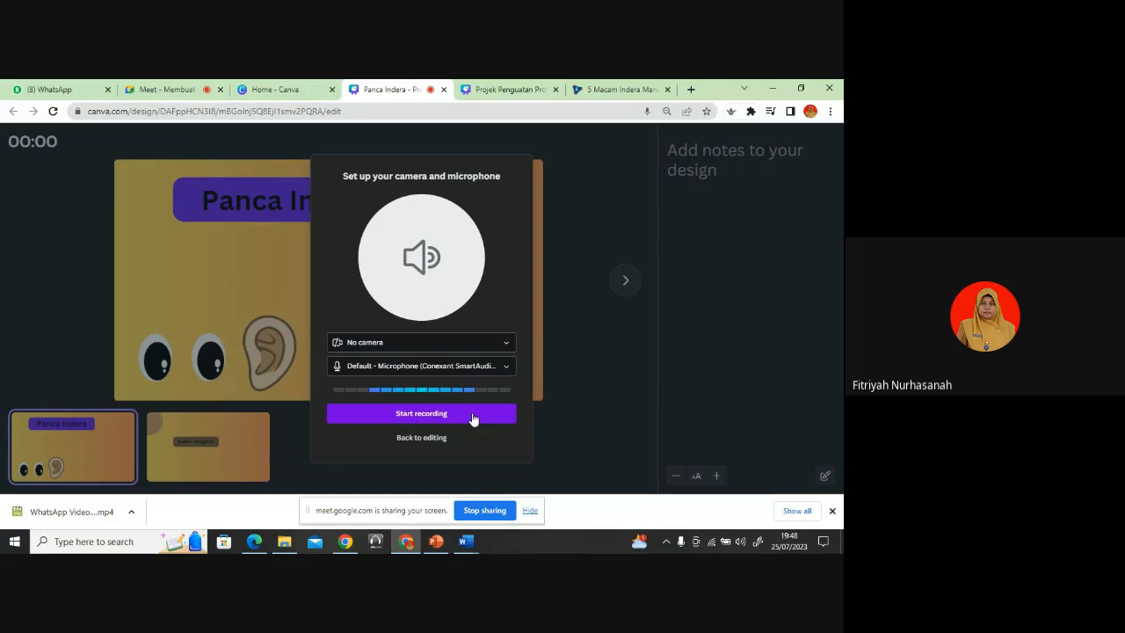
pyautogui.click(497, 348)
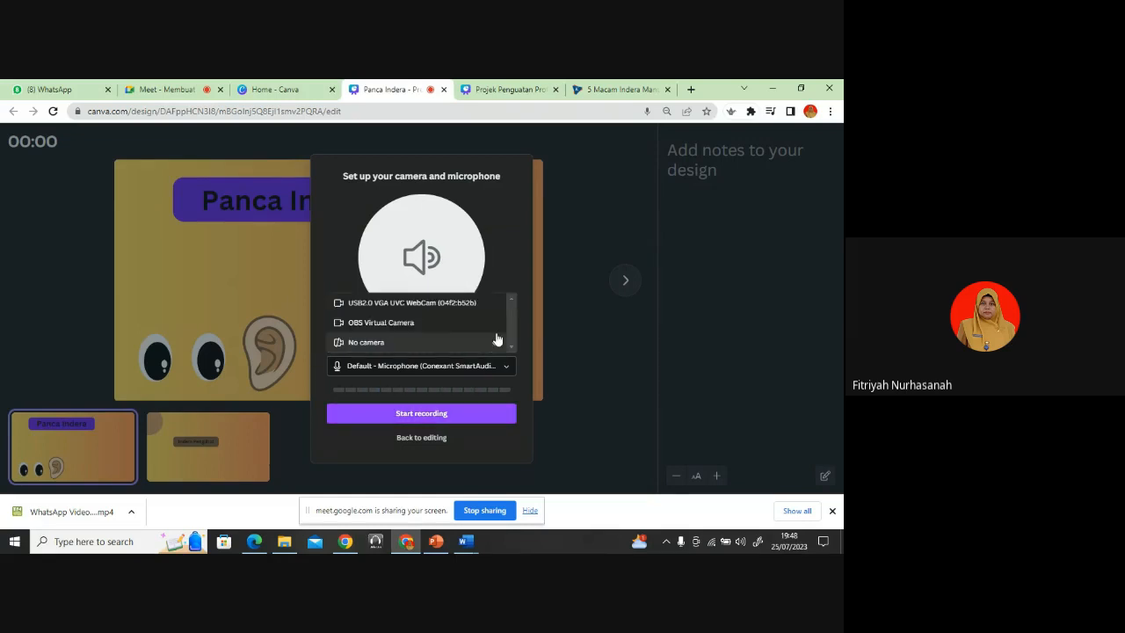
pyautogui.click(526, 360)
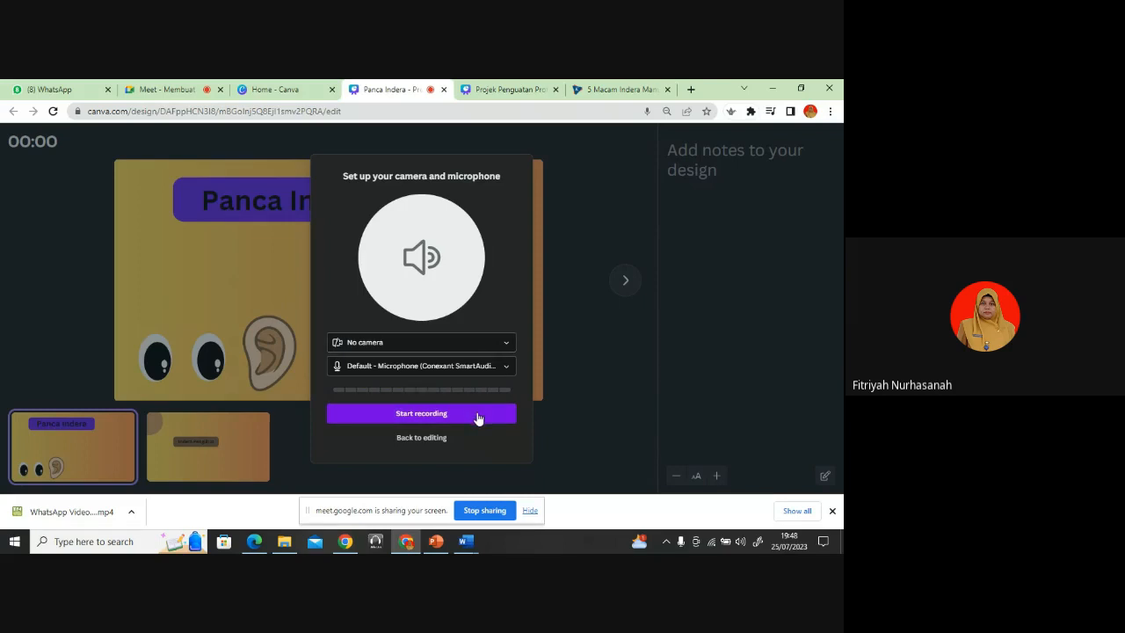
# Step: Record the presentation from the Panca Indera page through the Indera Penglihat page, end the recording, and save and exit
pyautogui.click(478, 415)
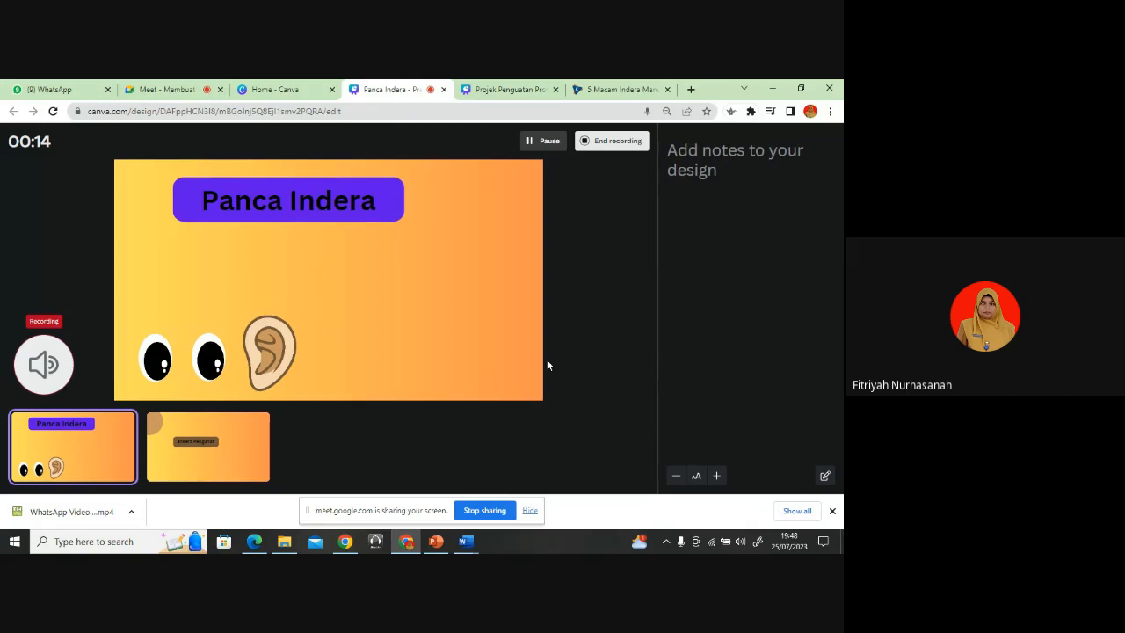
pyautogui.click(235, 467)
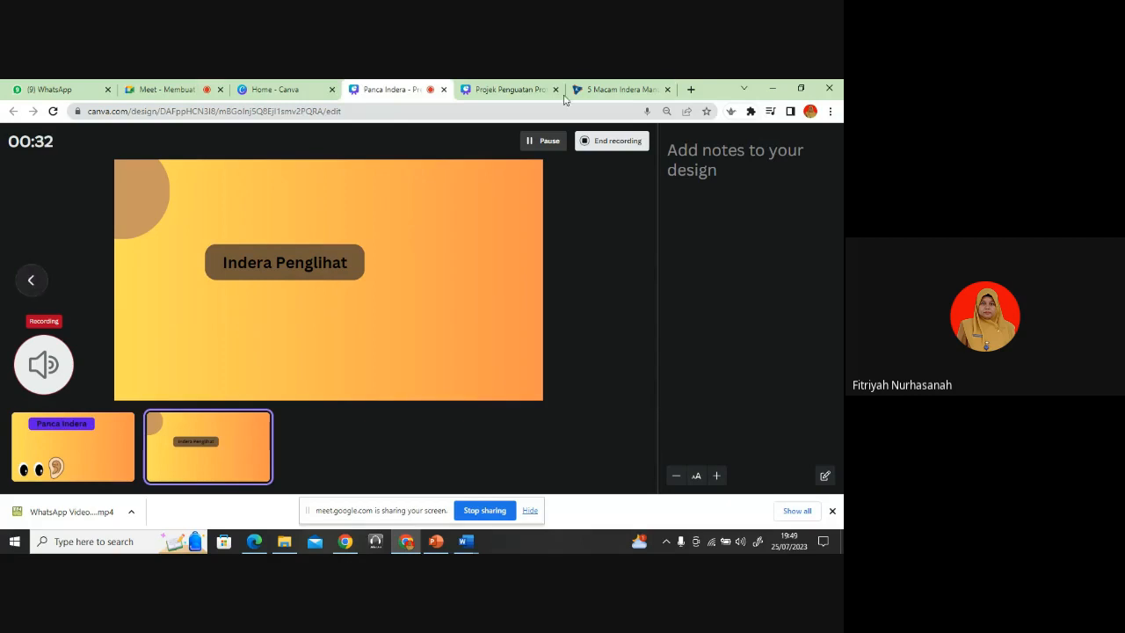
pyautogui.click(618, 143)
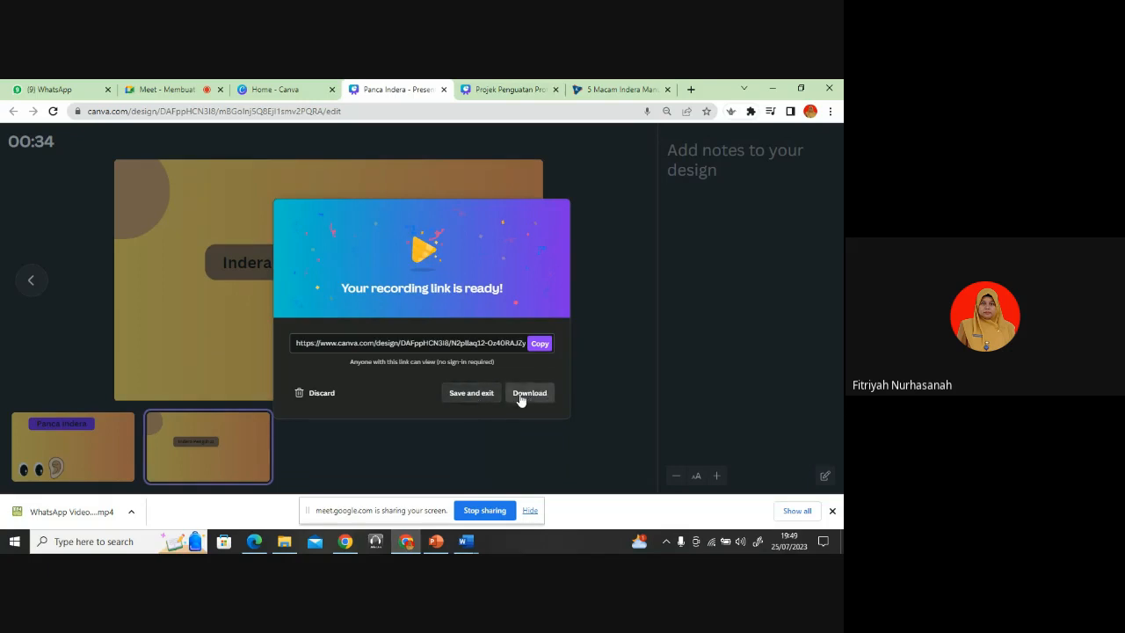
pyautogui.click(472, 393)
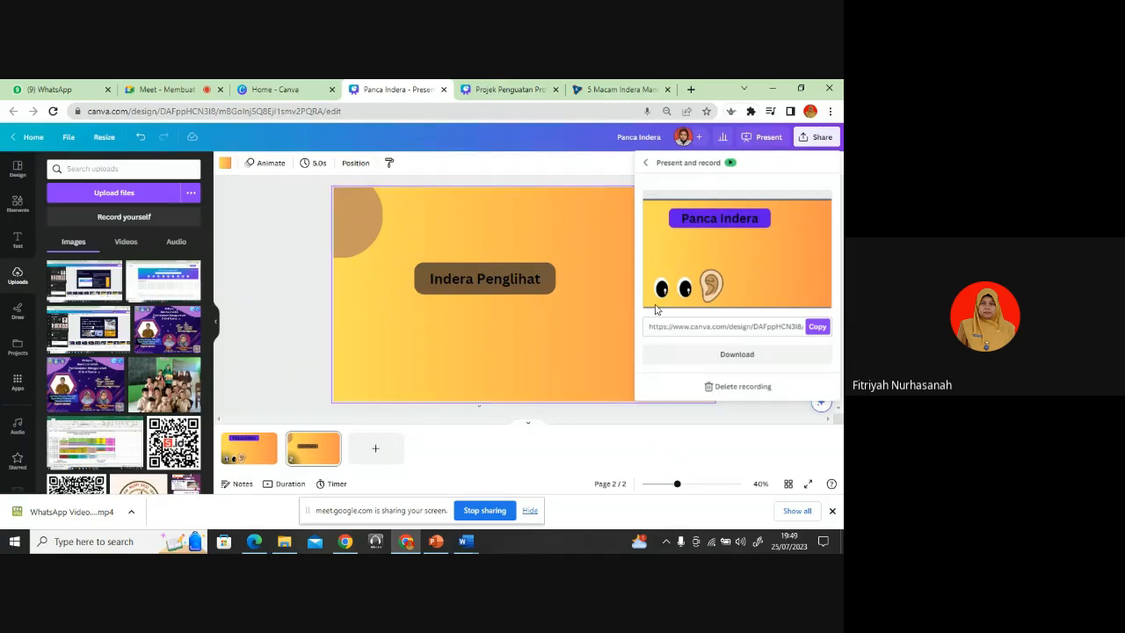
# Step: Present the design in Autoplay mode from the Indera Penglihat page and exit full screen
pyautogui.click(770, 140)
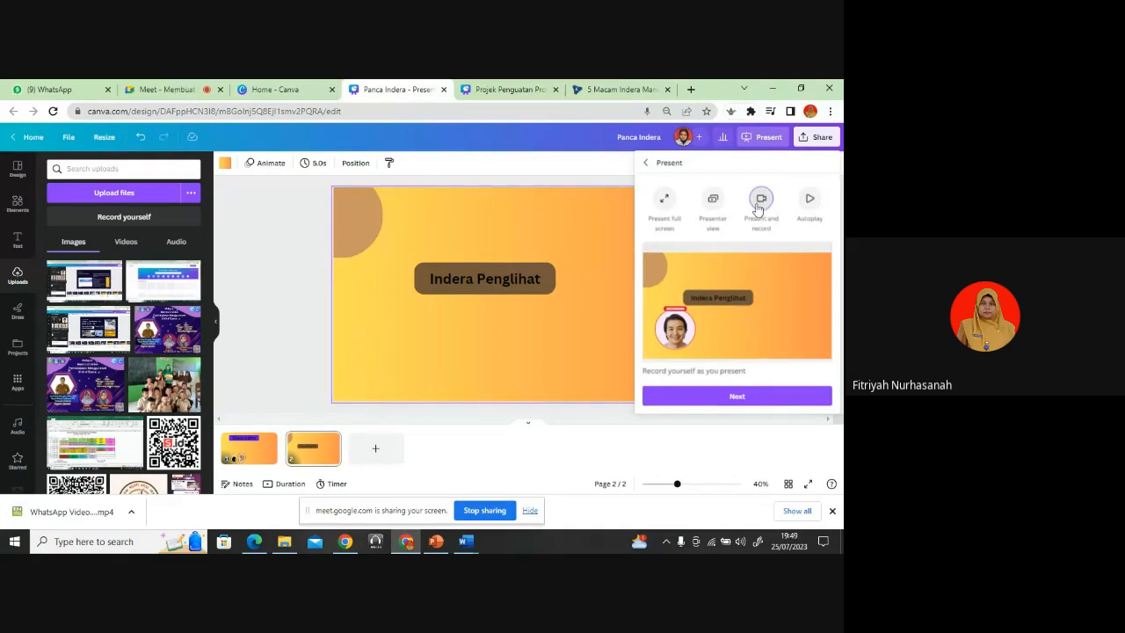
pyautogui.click(809, 200)
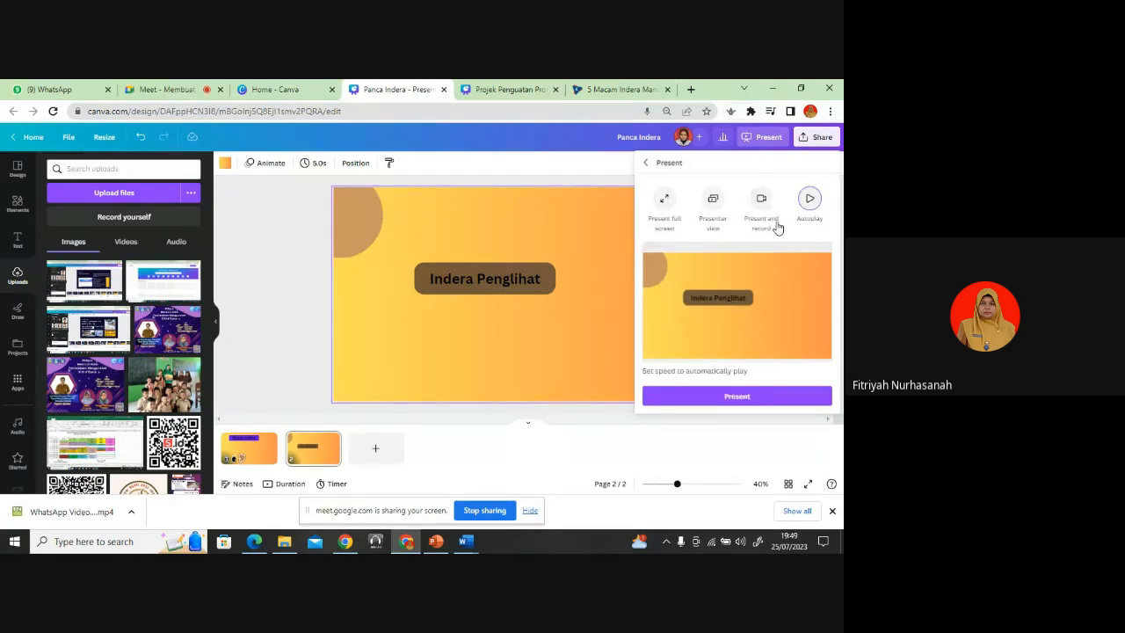
pyautogui.click(755, 397)
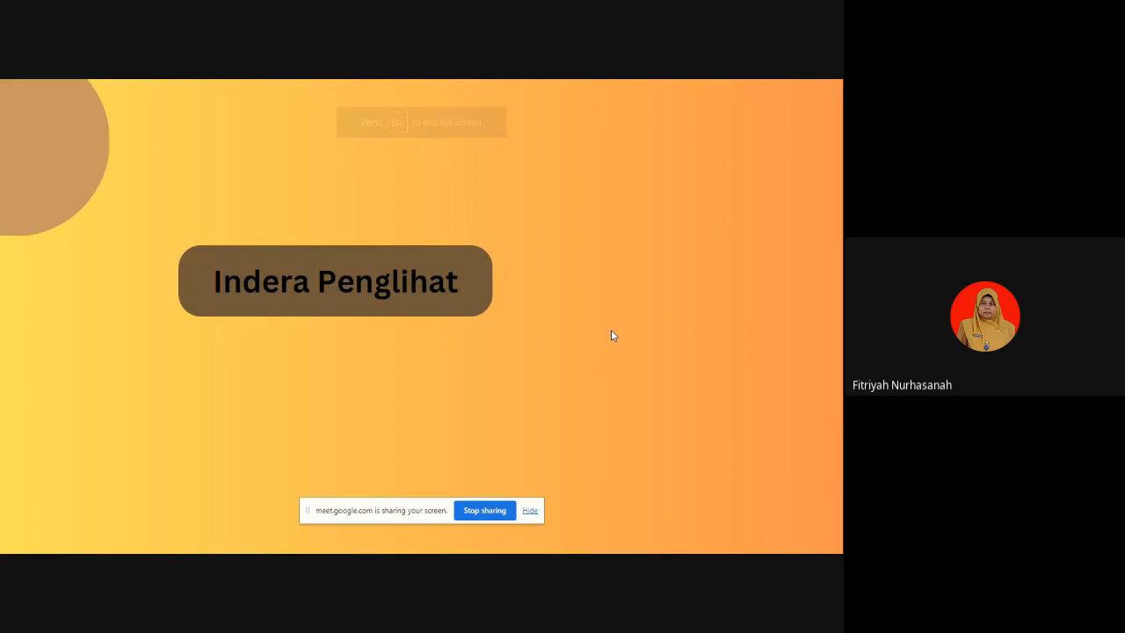
pyautogui.click(565, 316)
pyautogui.press('Escape')
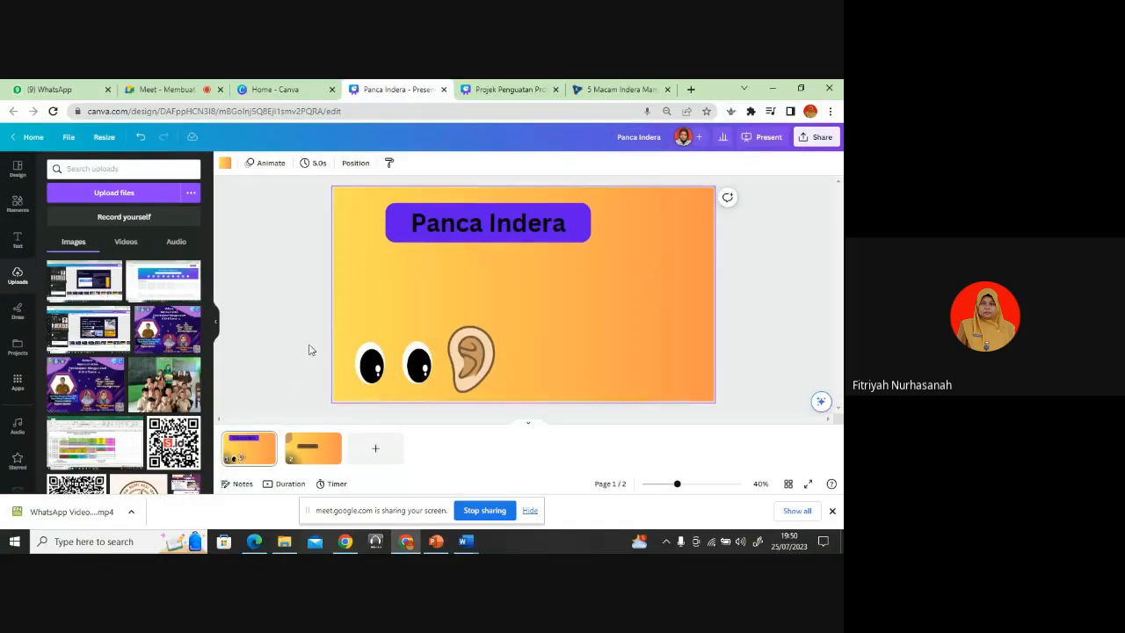
# Step: Download the saved Present and record video of the Panca Indera design
pyautogui.click(771, 138)
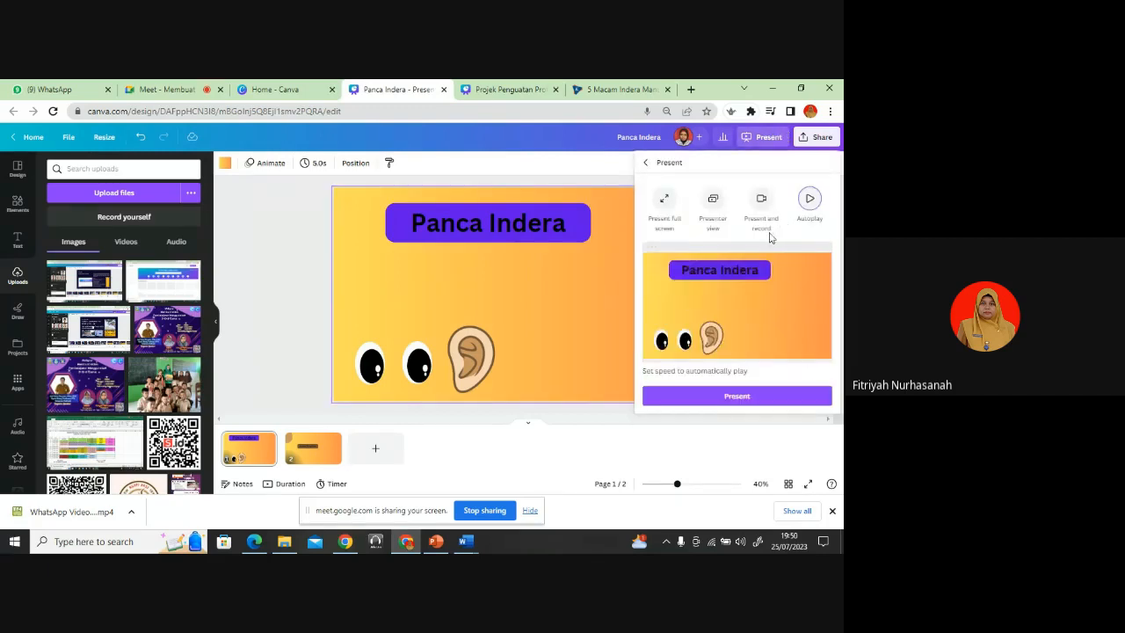
pyautogui.click(762, 201)
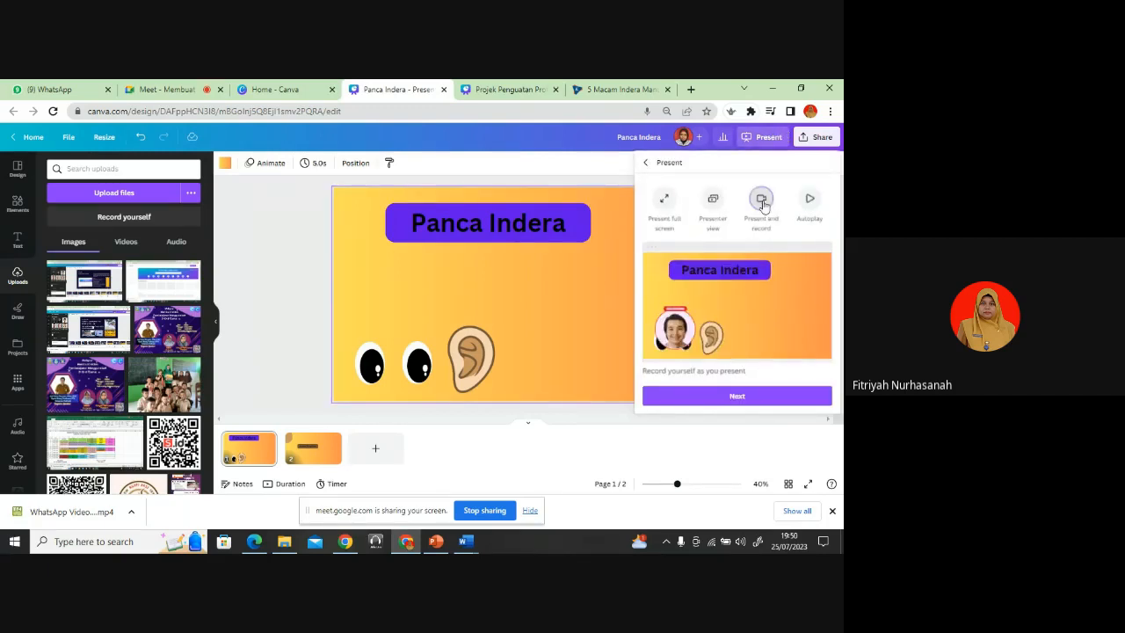
pyautogui.click(751, 397)
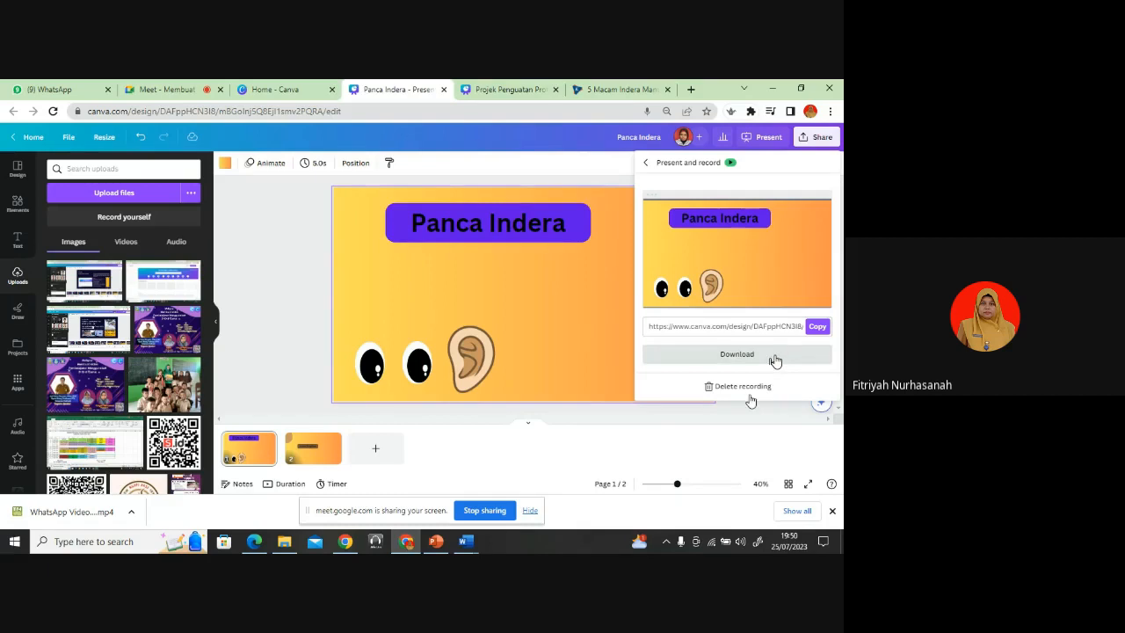
pyautogui.click(776, 356)
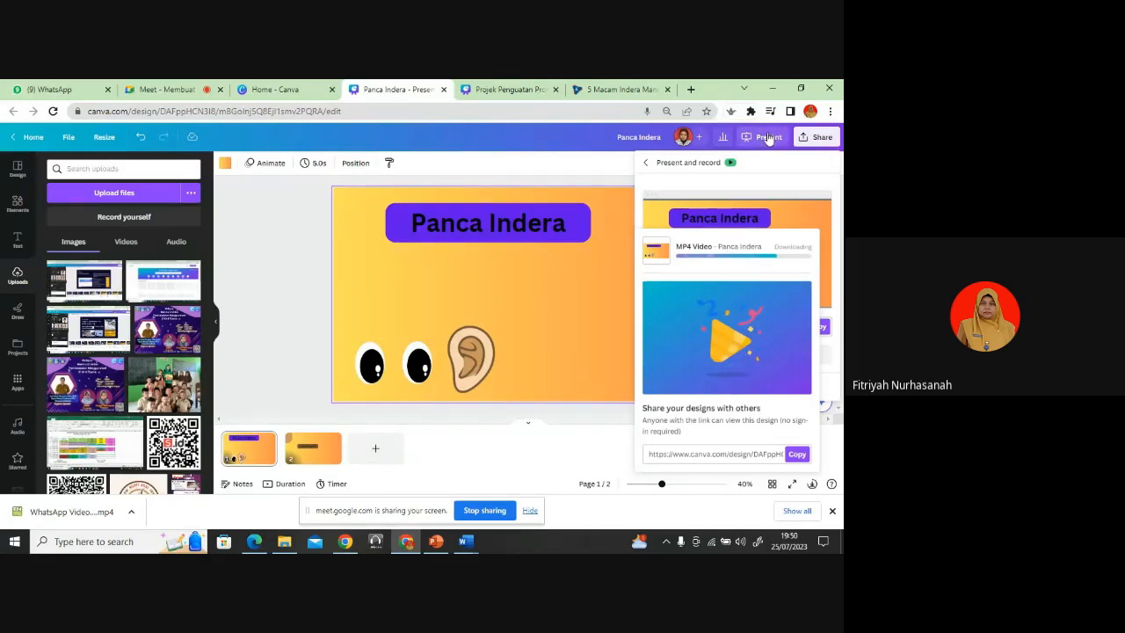
# Step: Present the design in Autoplay mode from the Panca Indera page
pyautogui.click(768, 138)
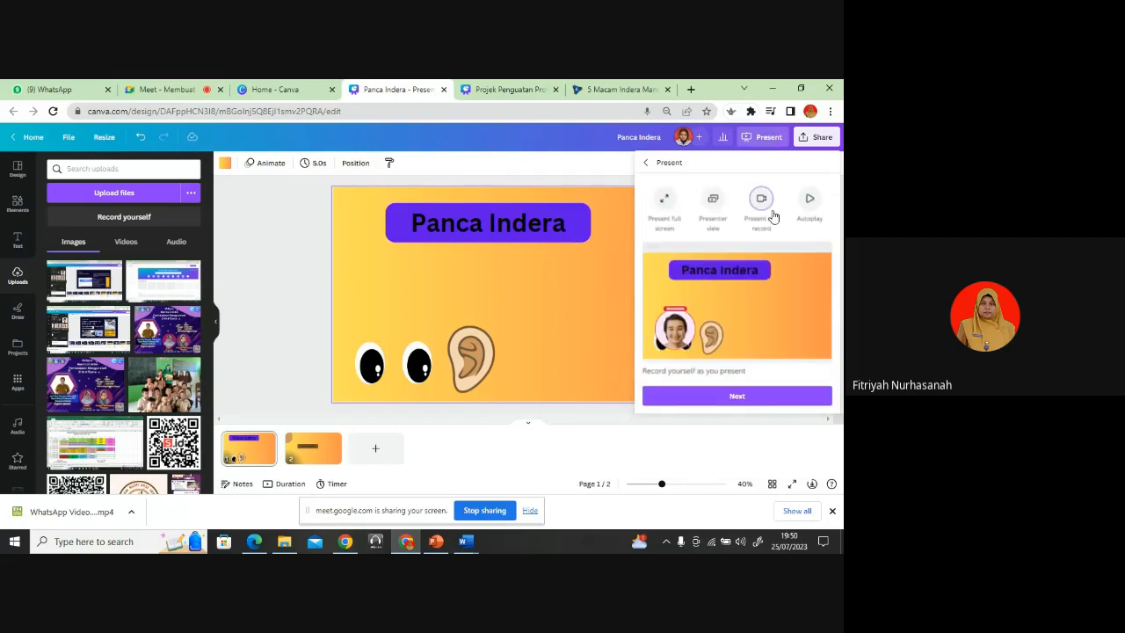
pyautogui.click(809, 200)
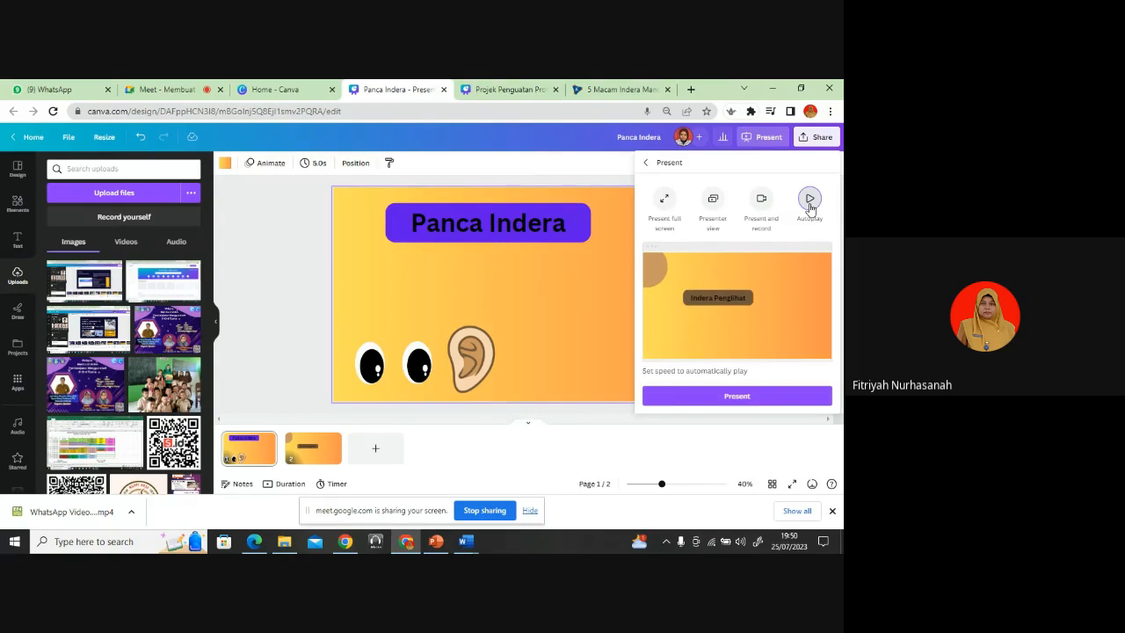
pyautogui.click(764, 398)
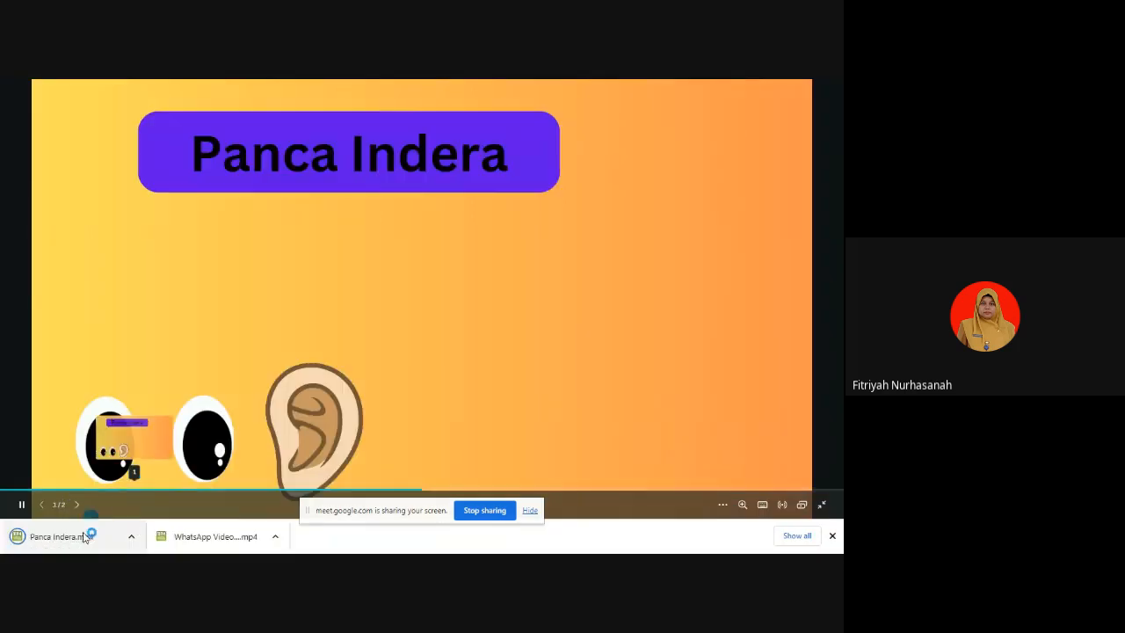
# Step: Open the downloaded Panca Indera video in GOM Player, watch it, and stop sharing the screen in Google Meet
pyautogui.click(82, 537)
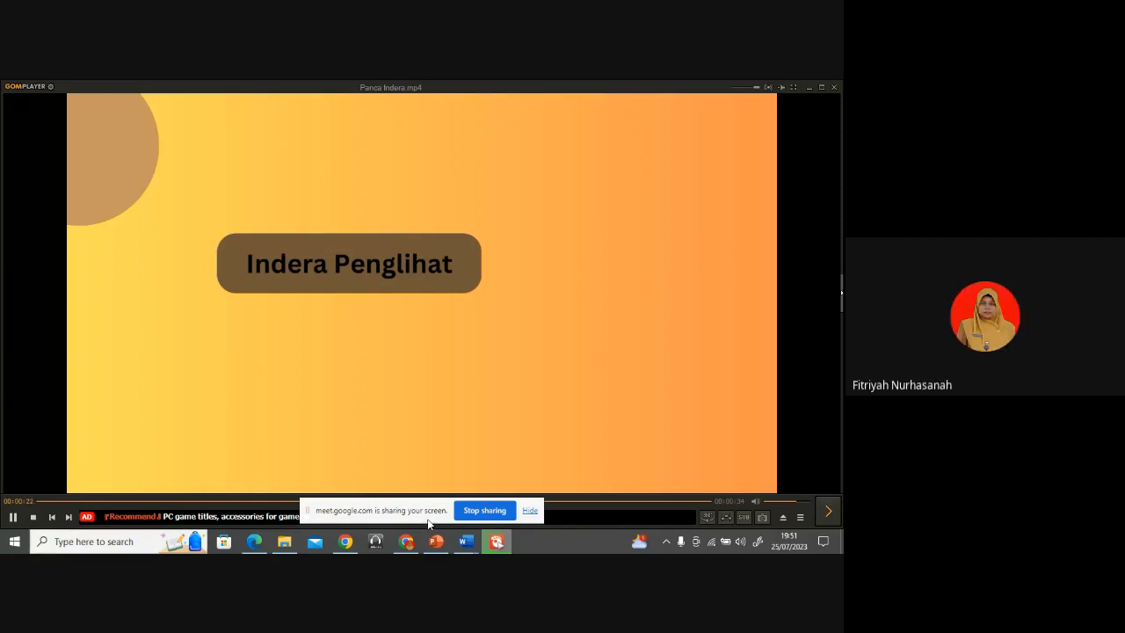
pyautogui.click(486, 517)
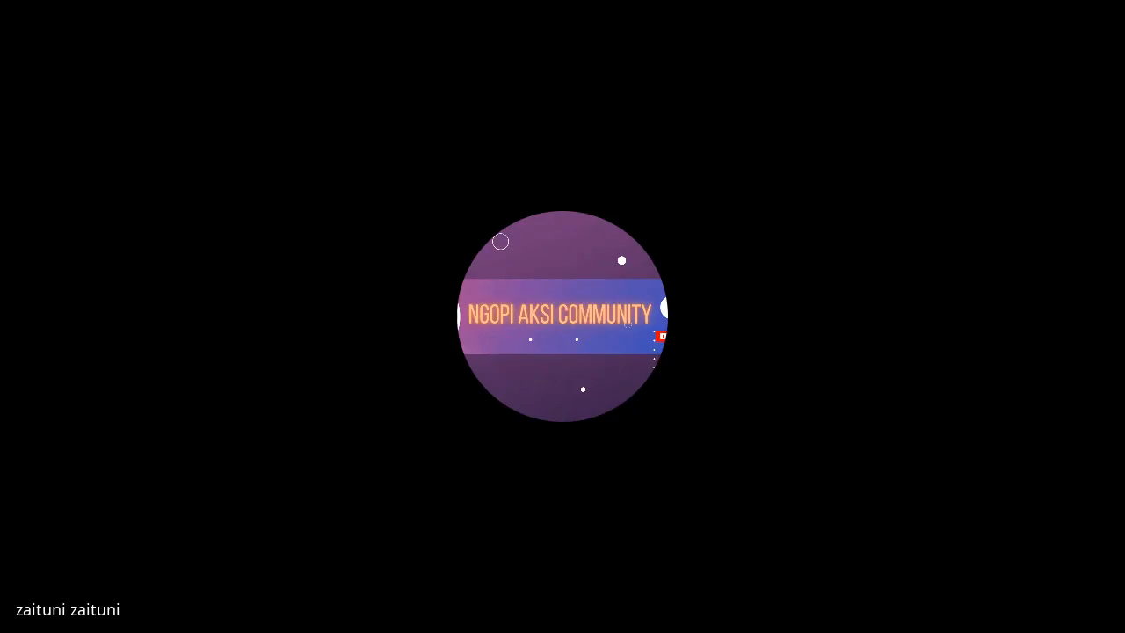